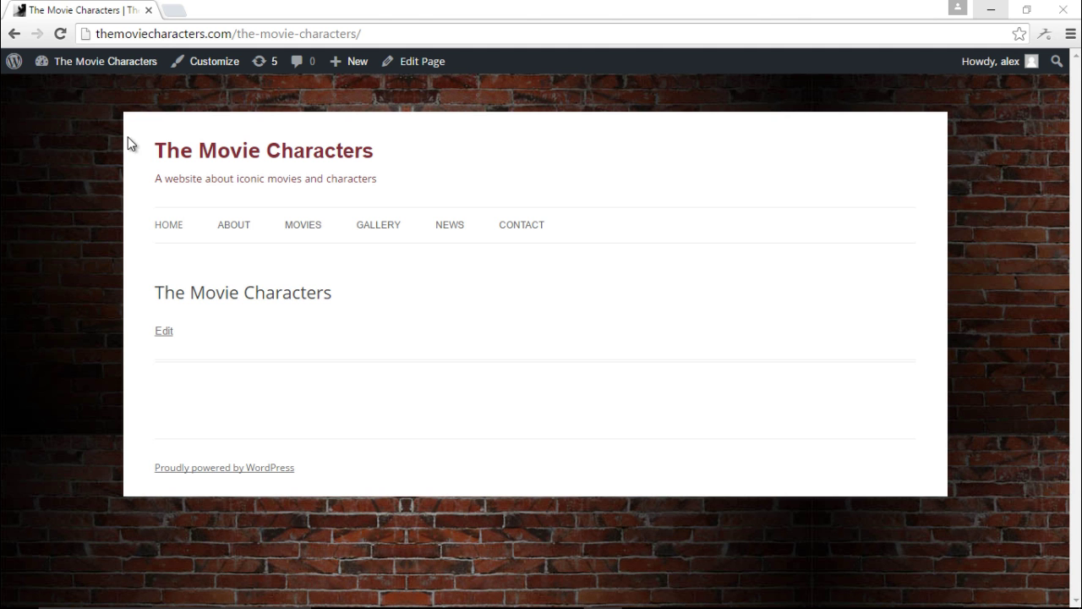
Go from the site's admin dashboard to the Add New Plugins screen.
left_click(115, 62)
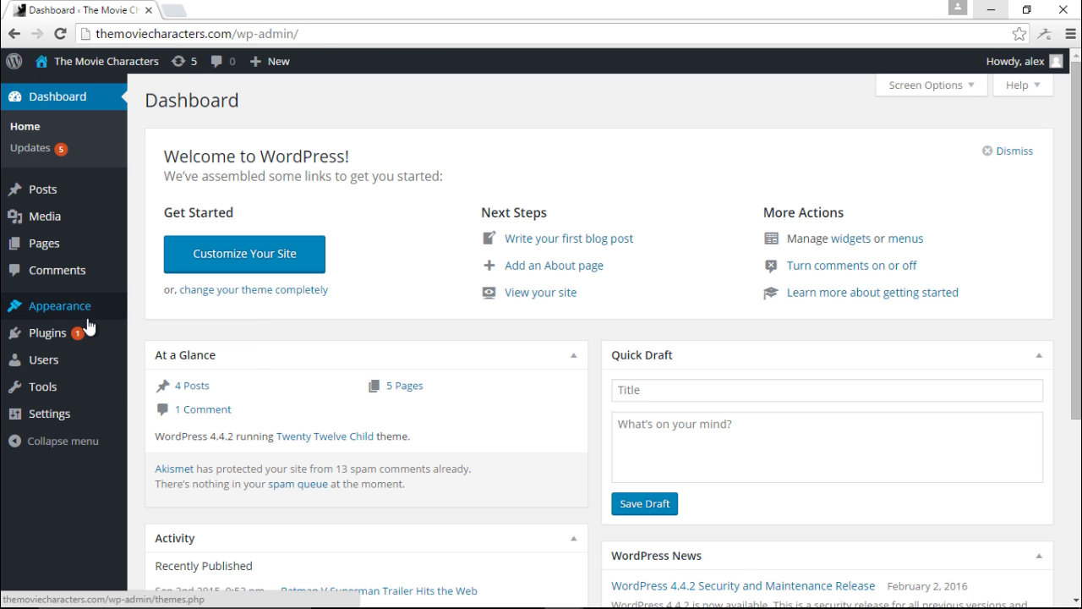
mouse_move(96, 343)
left_click(164, 357)
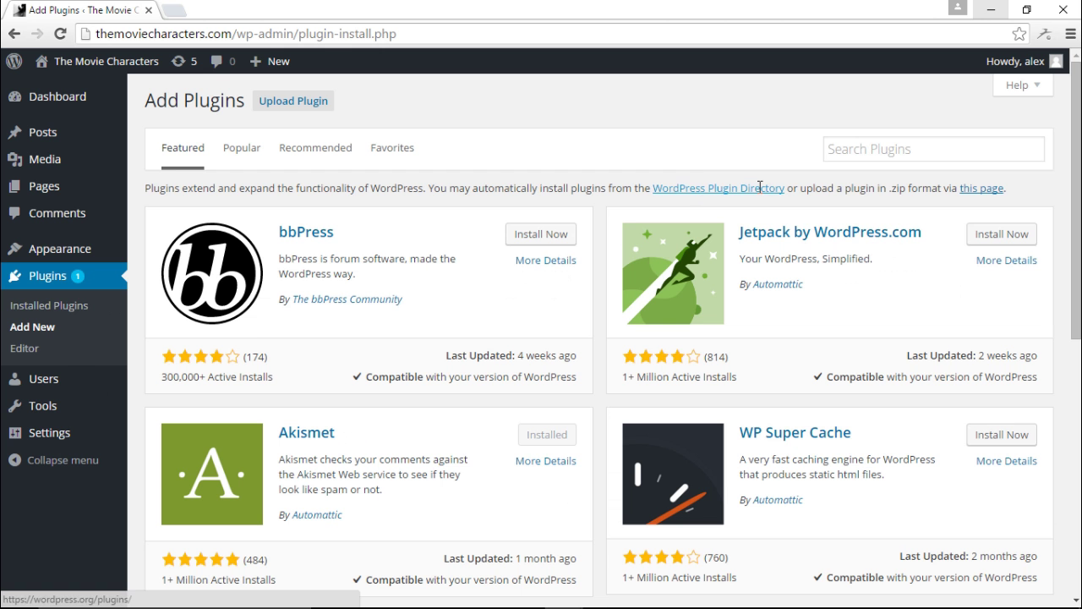
Search the plugin directory for 'table press' and browse the results.
left_click(861, 149)
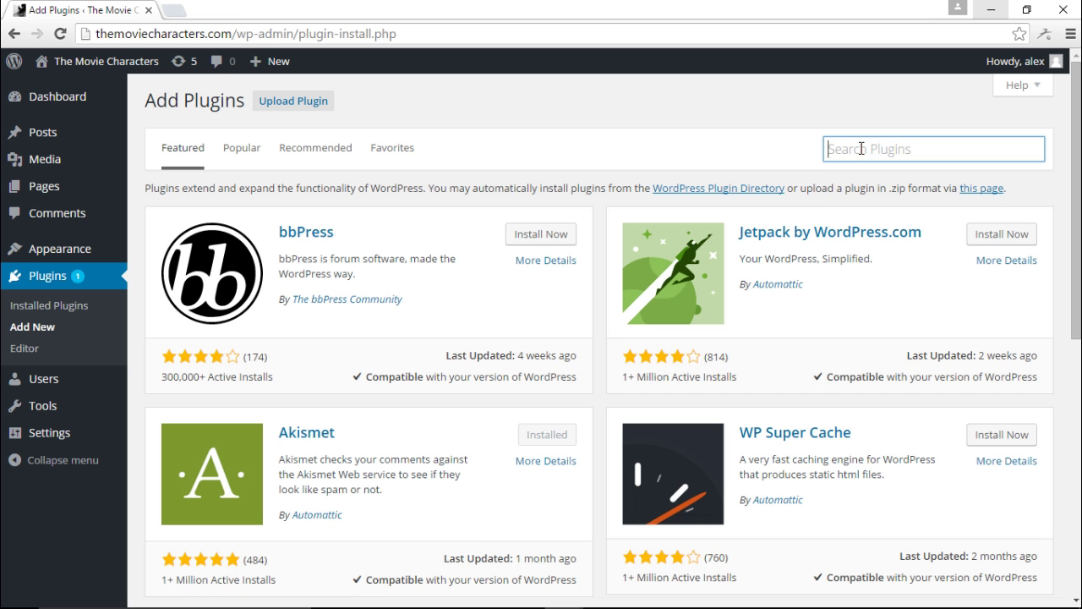
type("table press")
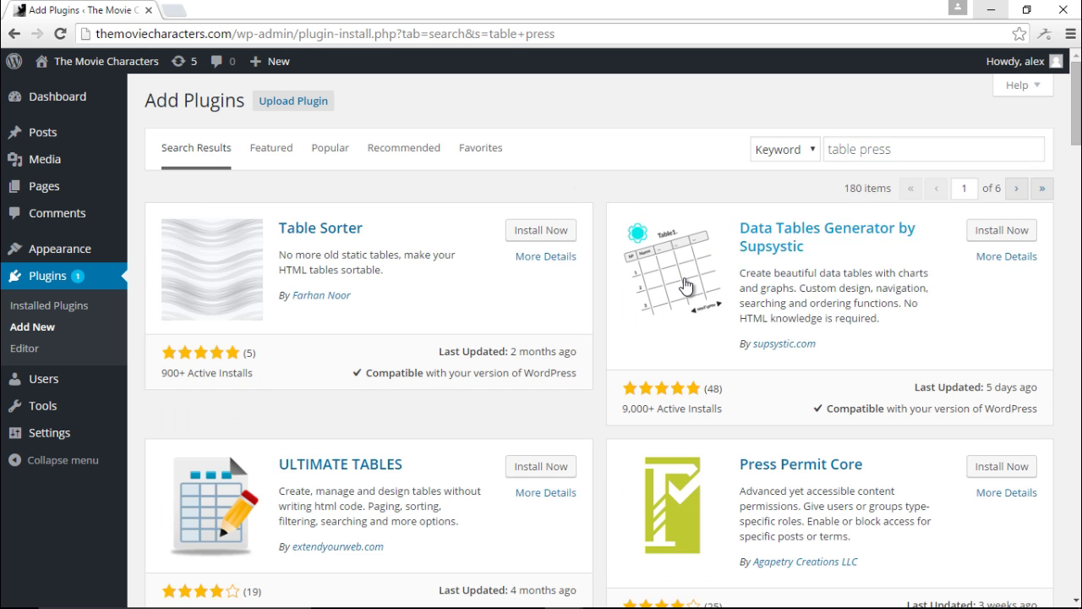
scroll(665, 262, "down", 5)
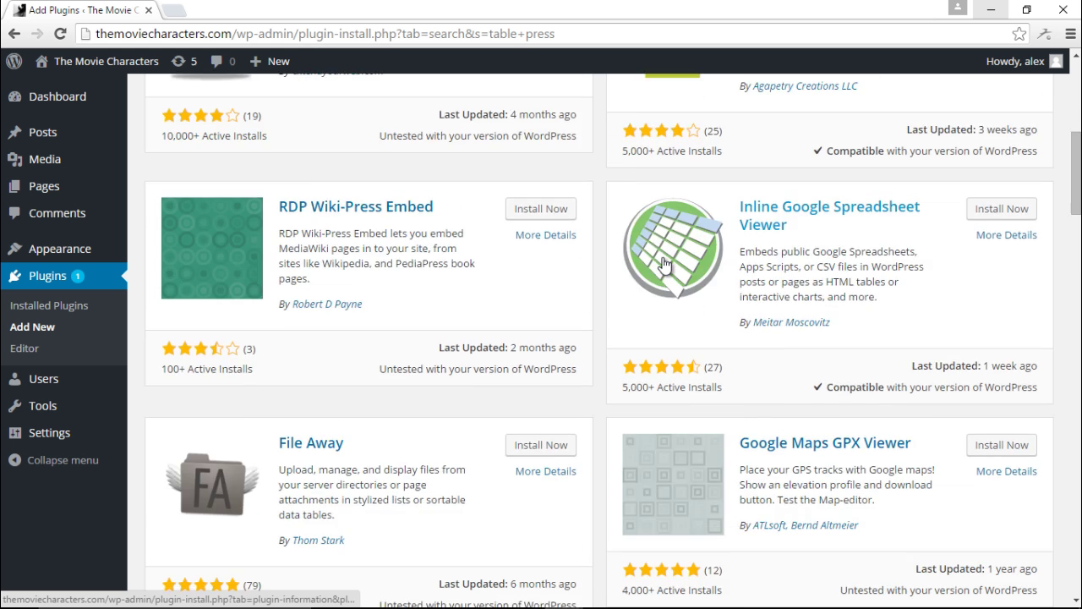
scroll(665, 264, "down", 6)
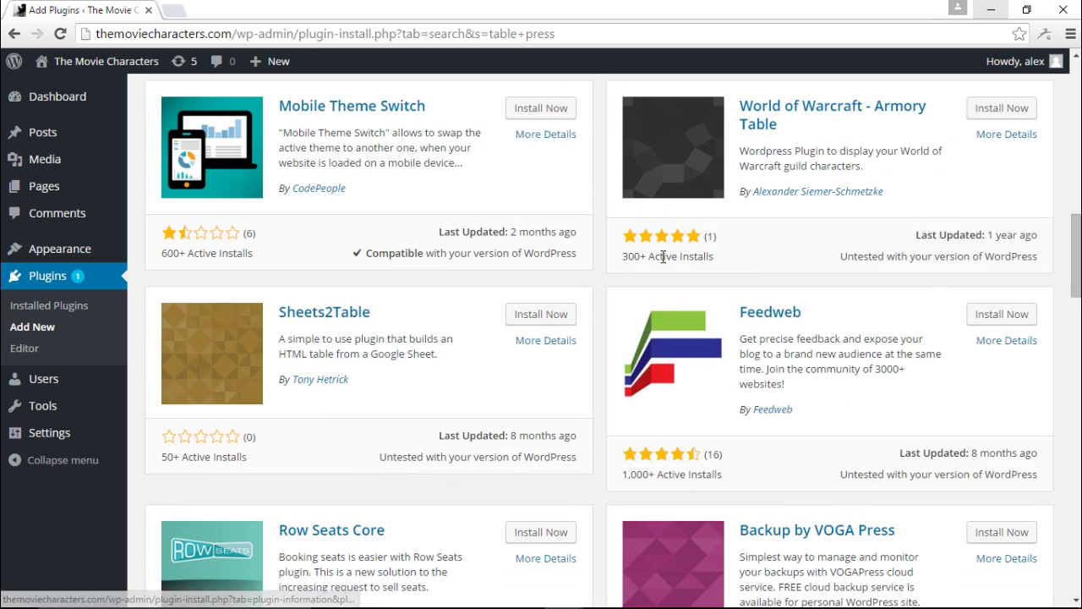
scroll(663, 256, "down", 8)
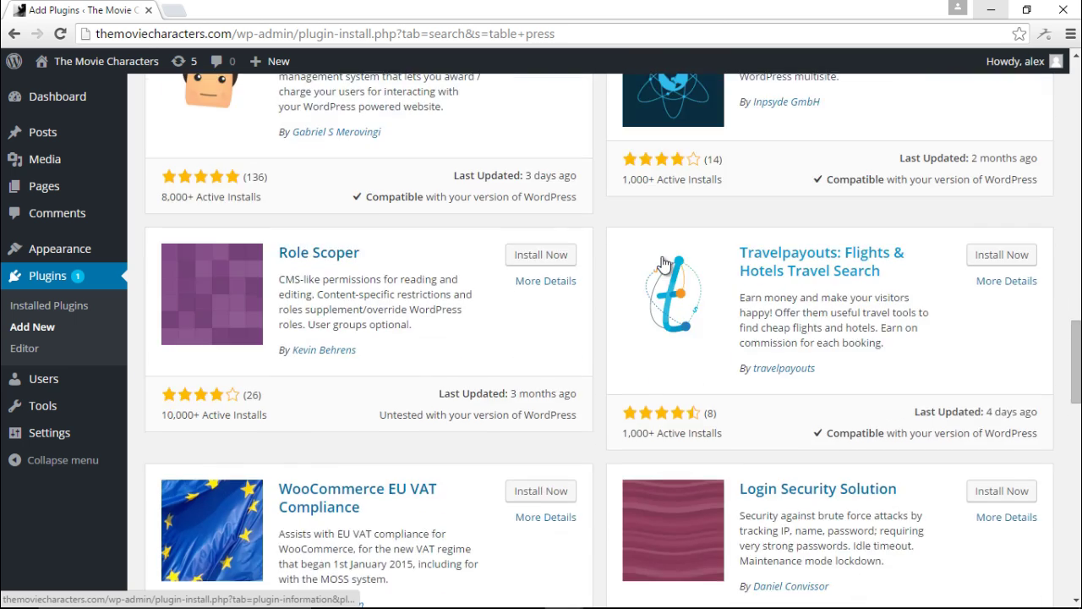
scroll(663, 264, "down", 5)
scroll(663, 263, "down", 6)
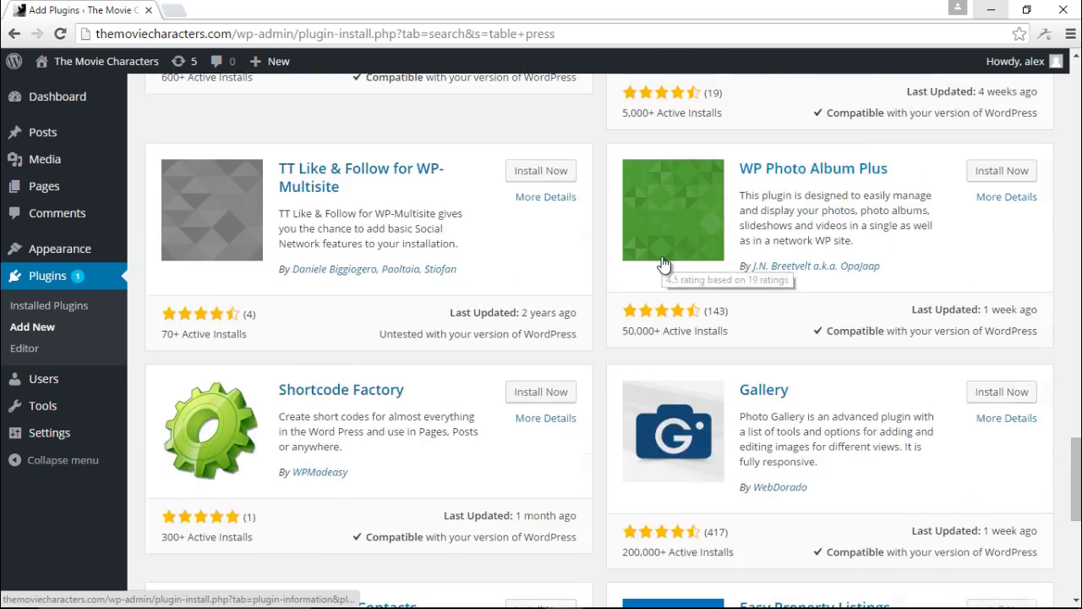
scroll(661, 255, "up", 20)
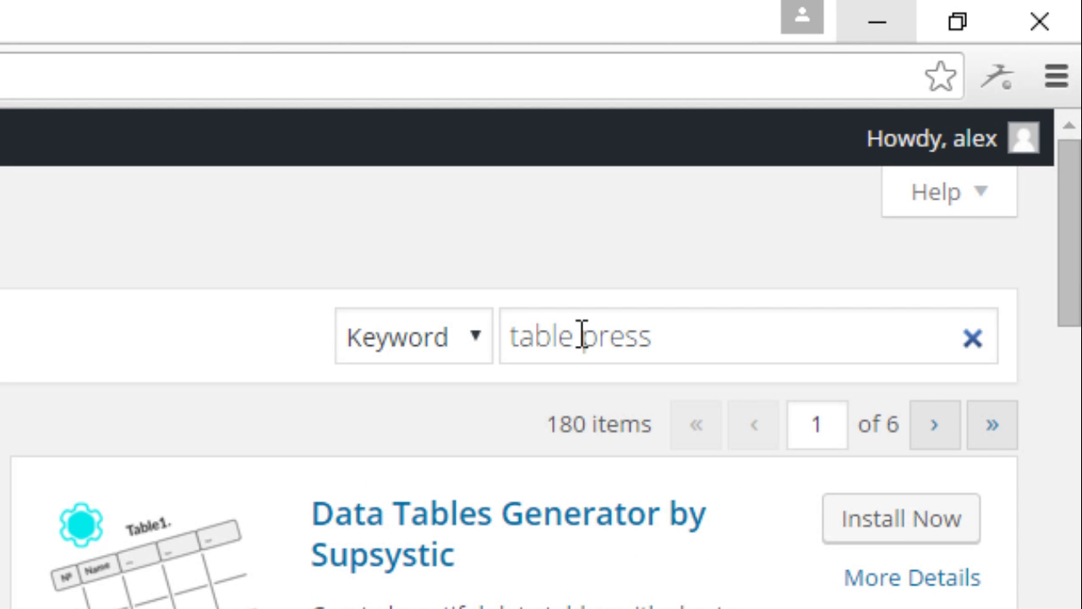
Change the search to 'tablepress', then install and activate TablePress 1.7.
left_click(582, 336)
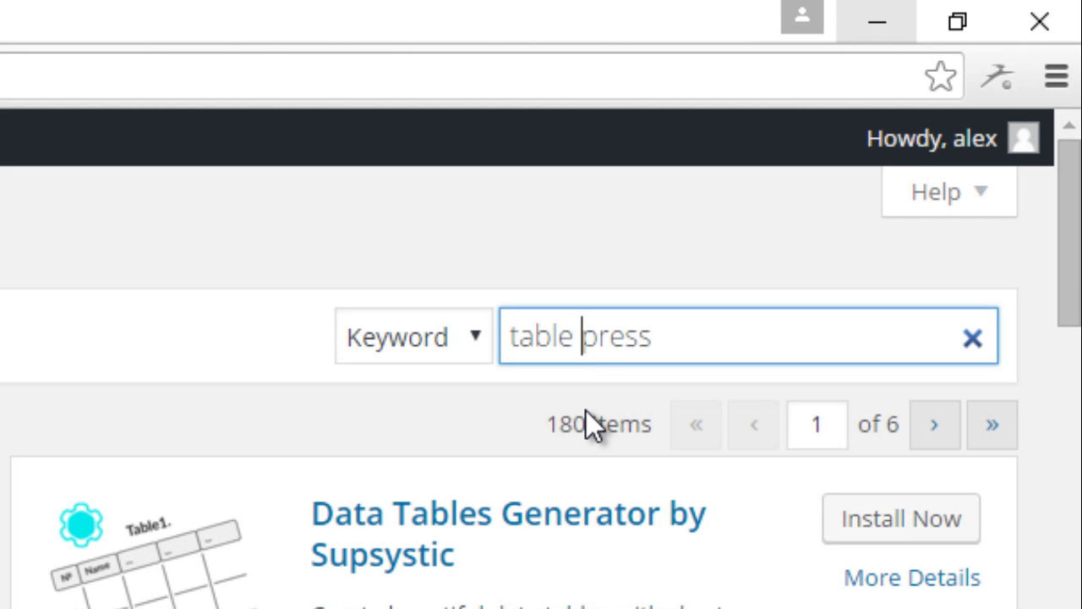
key("BackSpace")
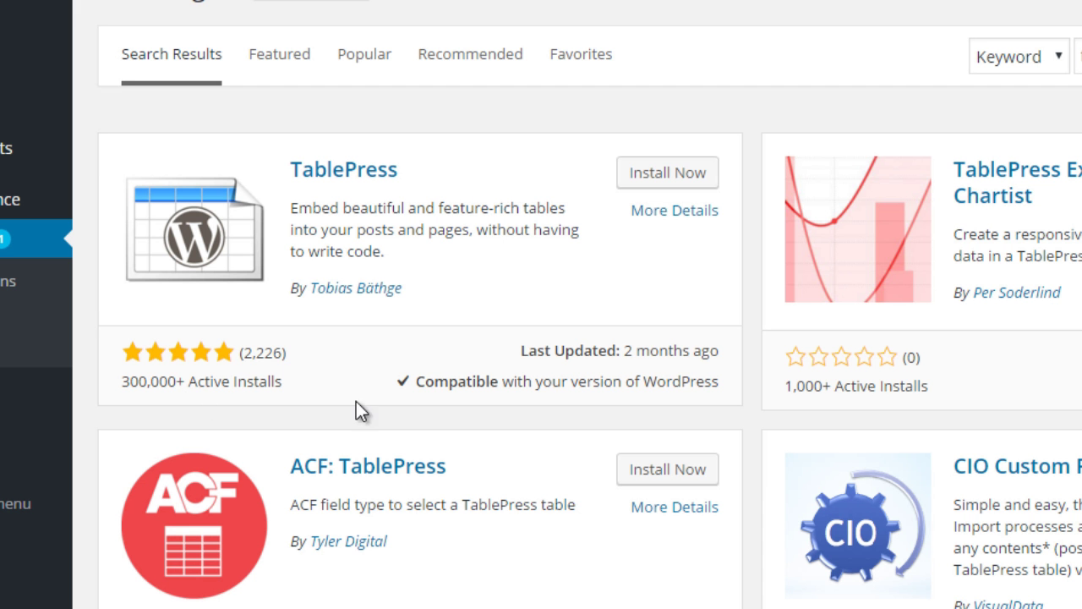
left_click(676, 180)
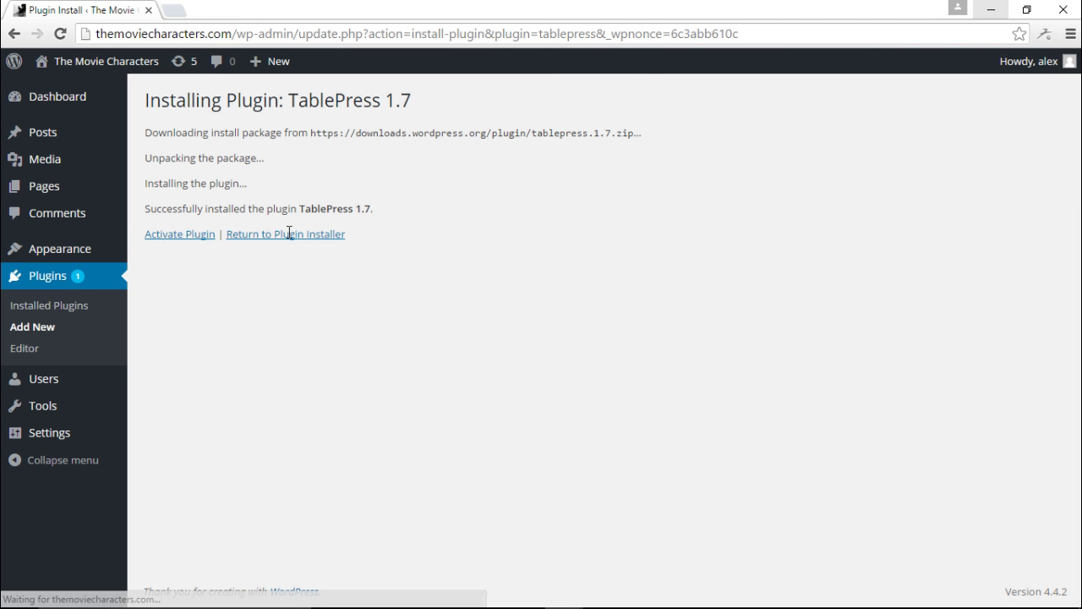
left_click(175, 235)
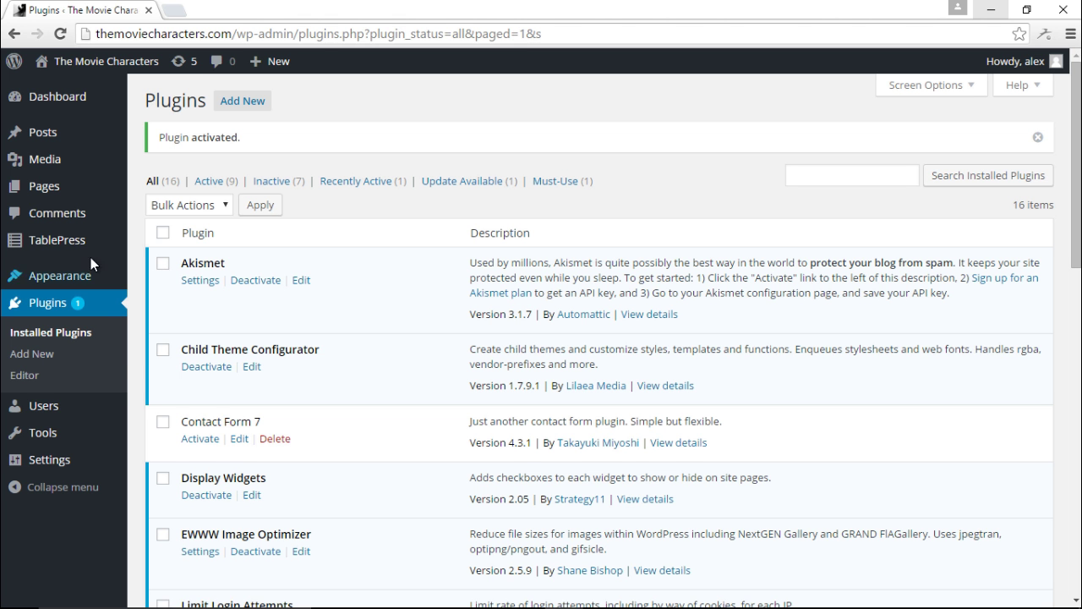
Start a new TablePress table and name it 'The Movie Characters'.
mouse_move(80, 246)
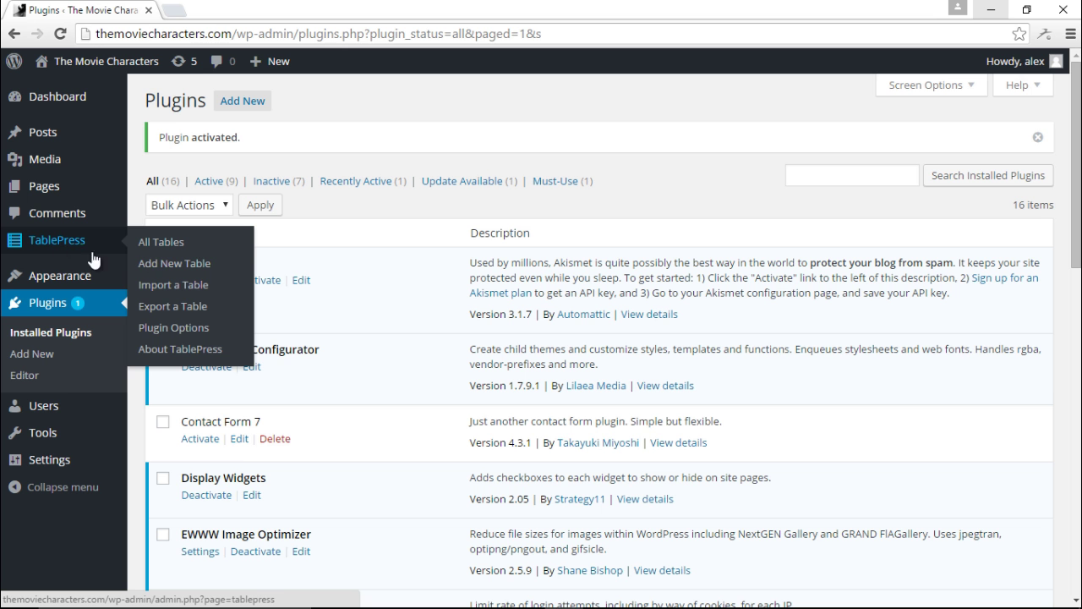
left_click(168, 245)
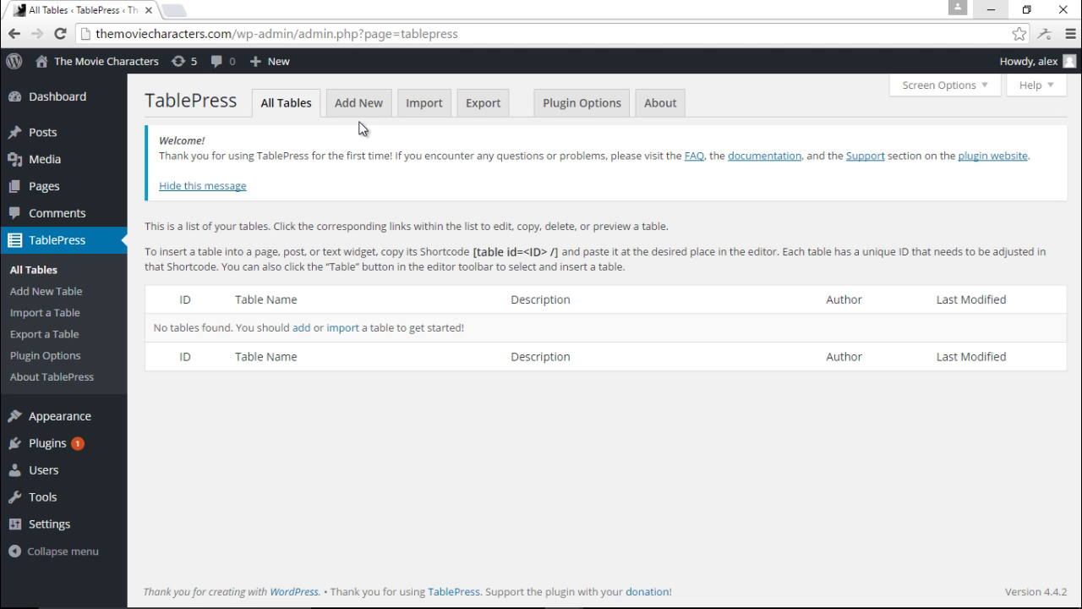
left_click(71, 292)
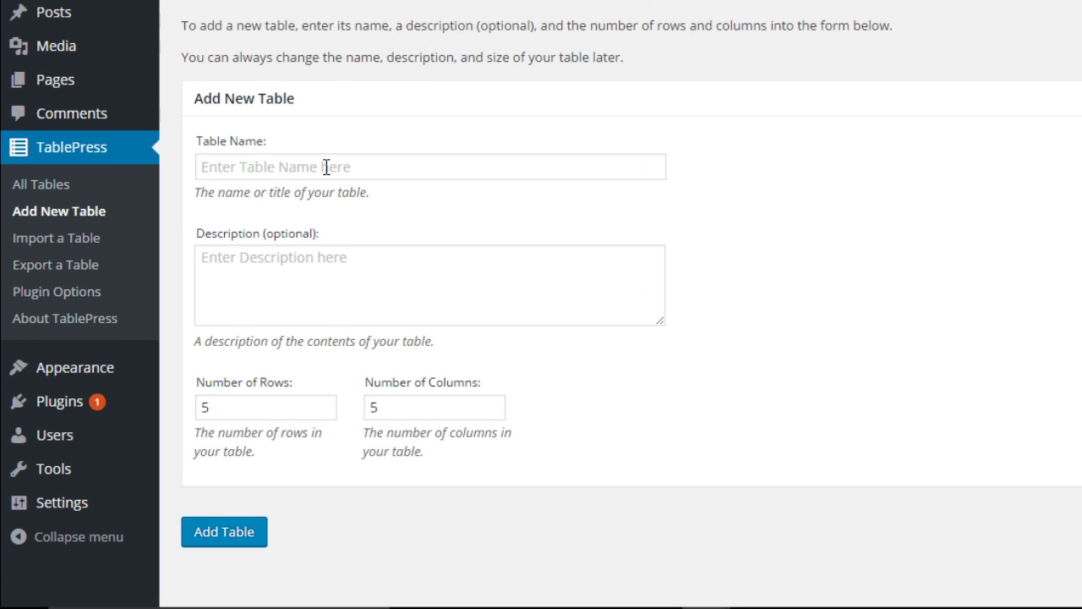
left_click(262, 255)
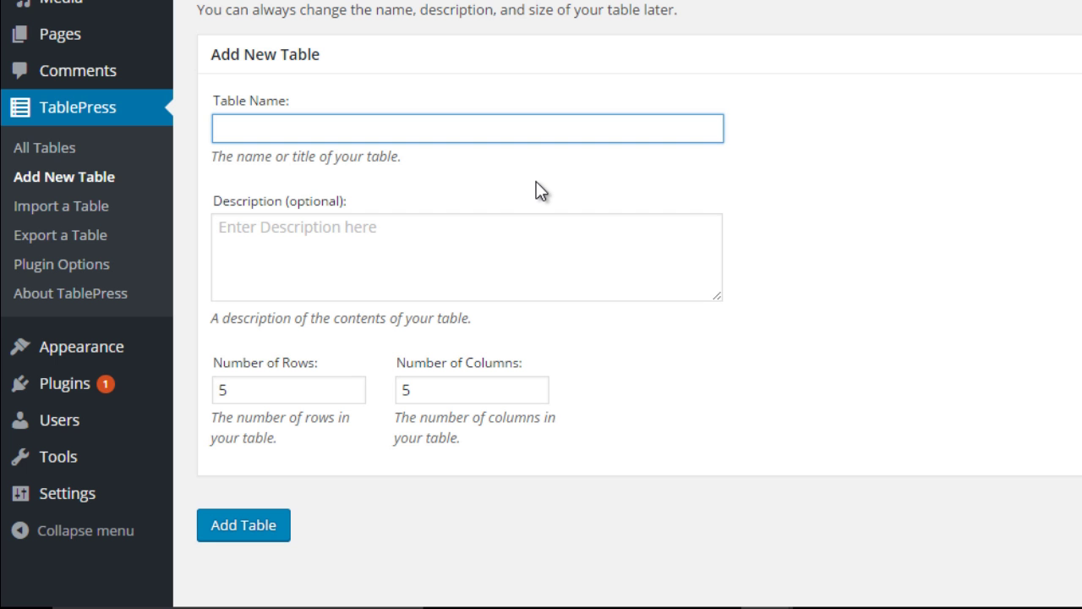
type("The Movie Characters")
Give it the description 'This table lists some of our favorite characters'.
left_click(359, 234)
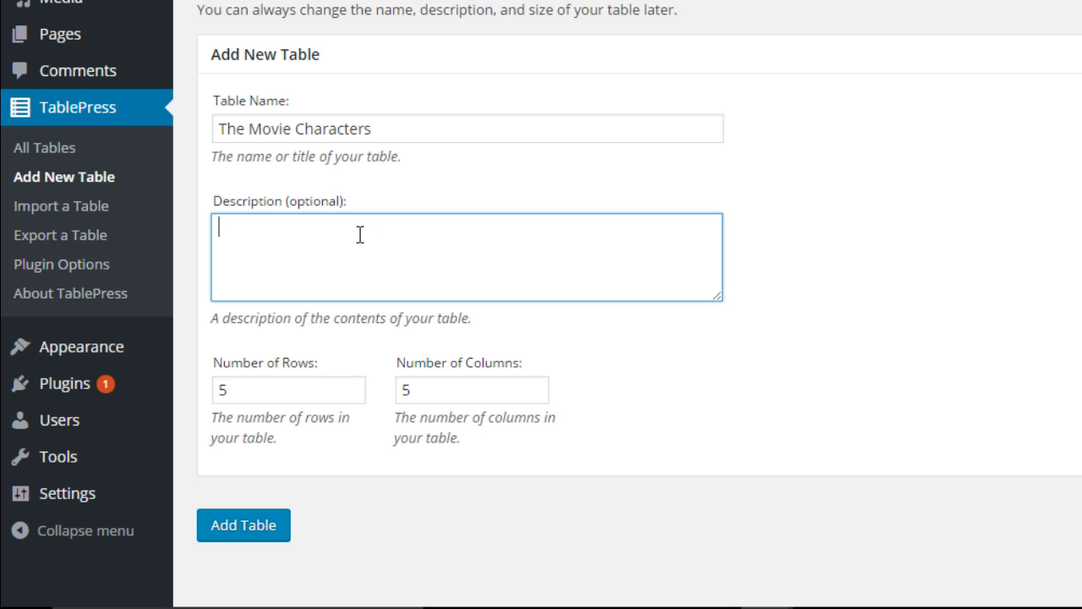
type("This table lists some of our favorite characters")
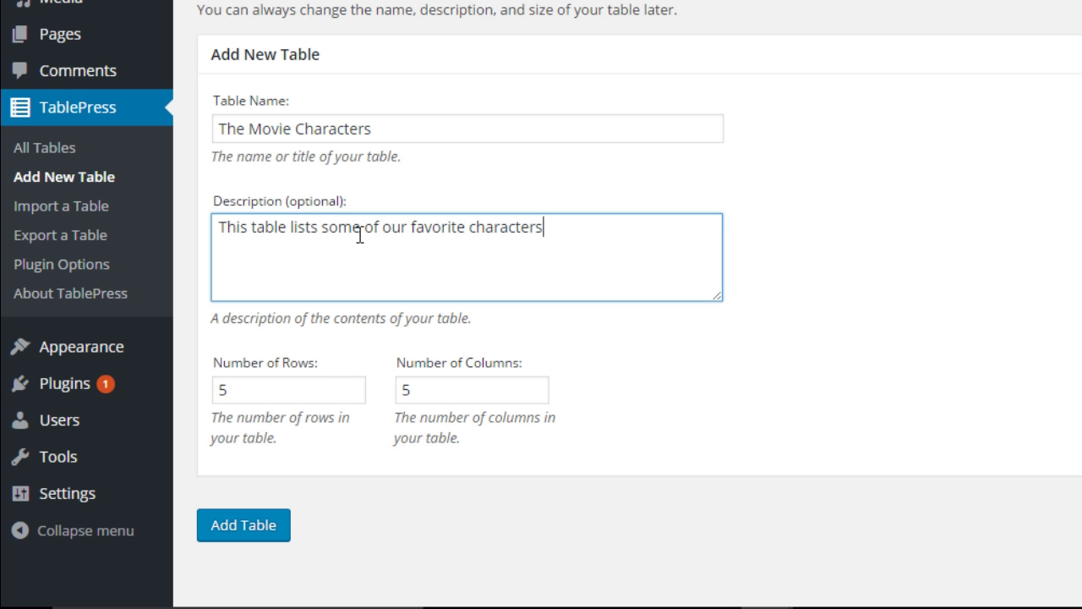
left_click(488, 270)
Set the table to 4 rows and 4 columns and create it.
scroll(494, 283, "down", 1)
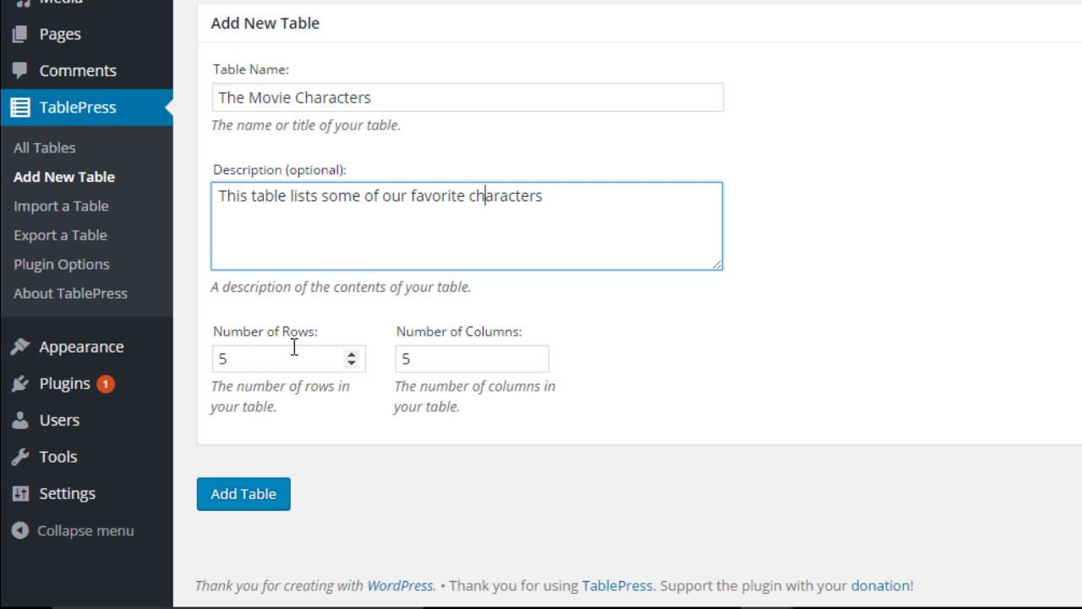
left_click(351, 363)
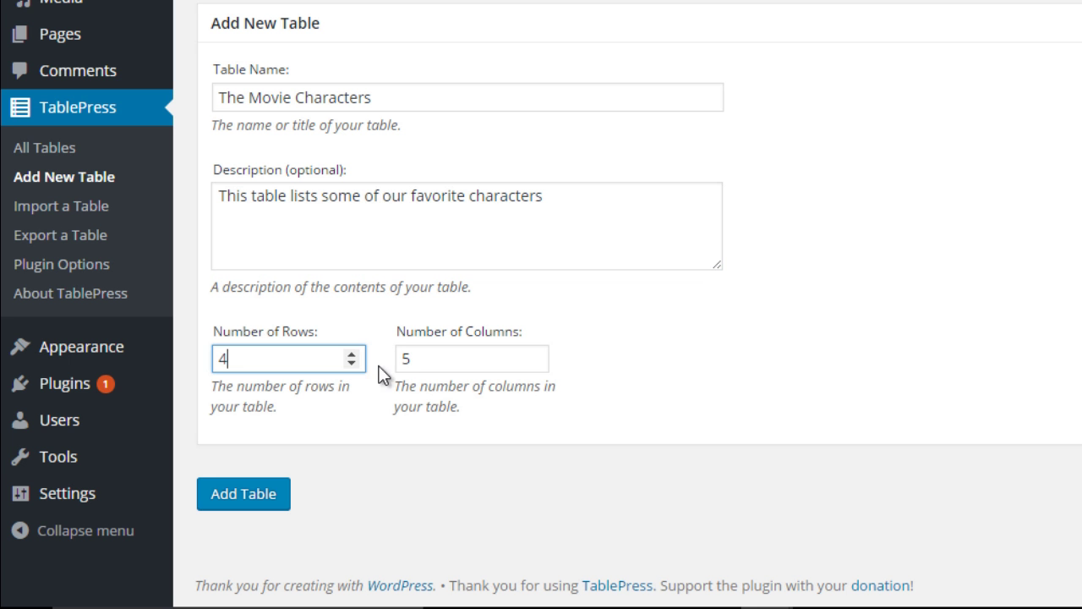
left_click(536, 363)
left_click(267, 497)
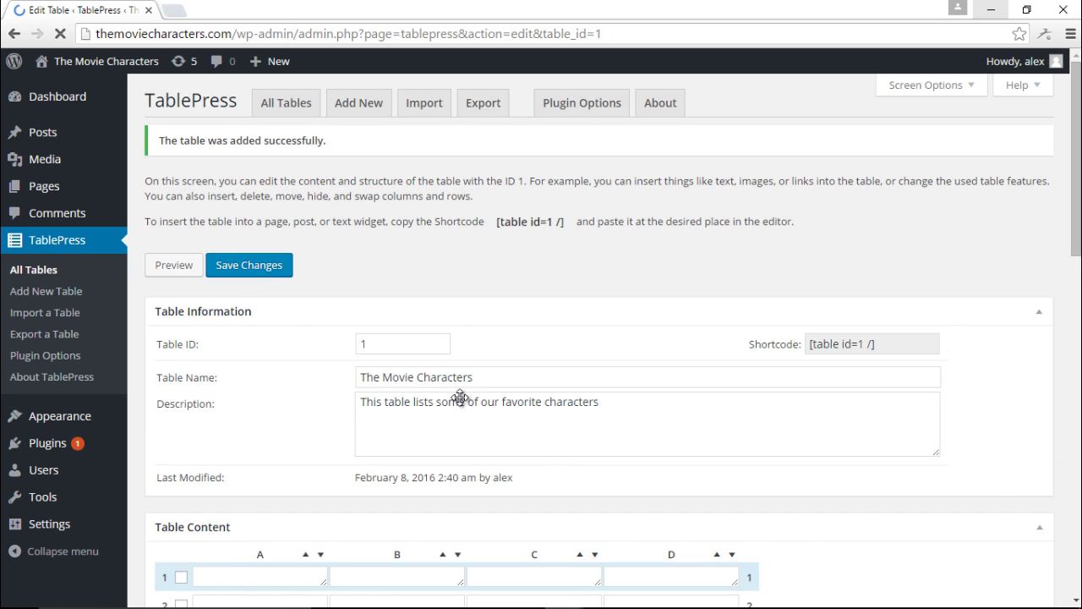
scroll(461, 398, "down", 1)
Enter headers SUPER HEROES, SUPER VILLAINS, ACTION HEROES, HORROR VILLAINS in row 1.
scroll(460, 398, "down", 2)
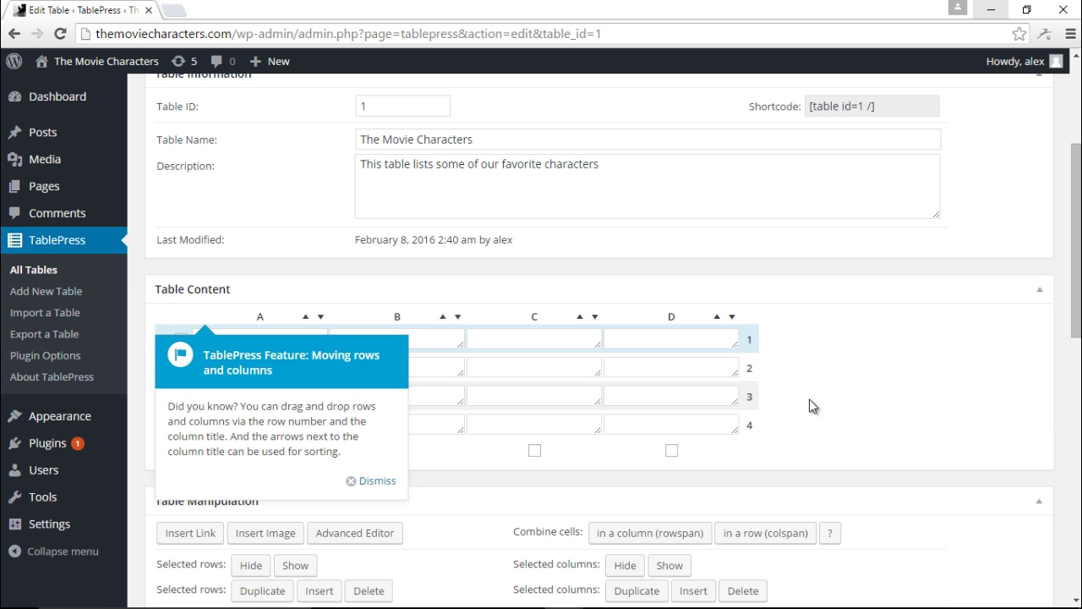
left_click(361, 487)
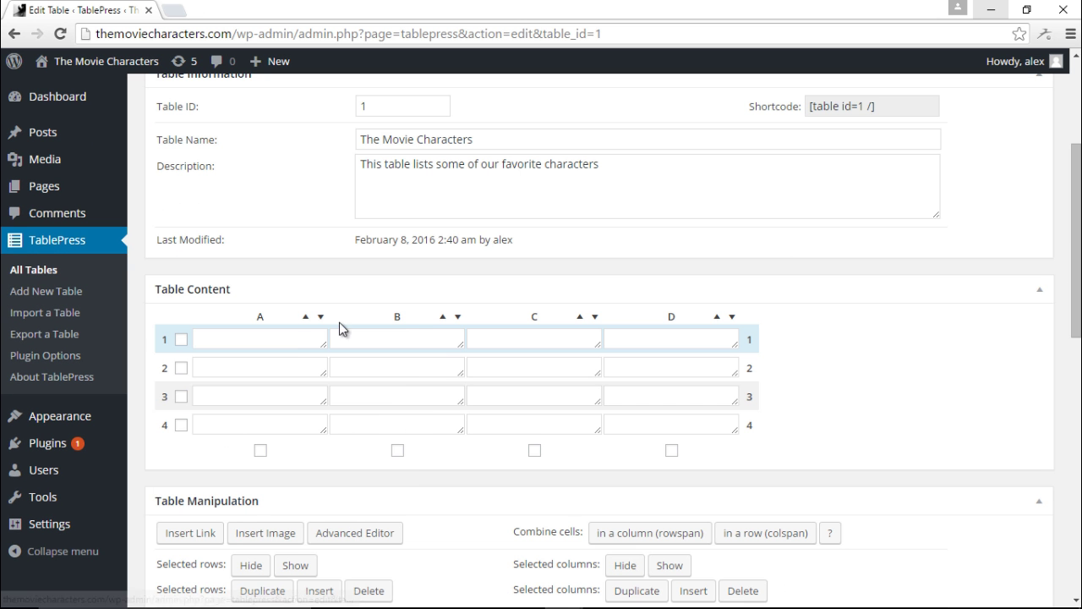
scroll(463, 367, "up", 2)
scroll(463, 367, "down", 3)
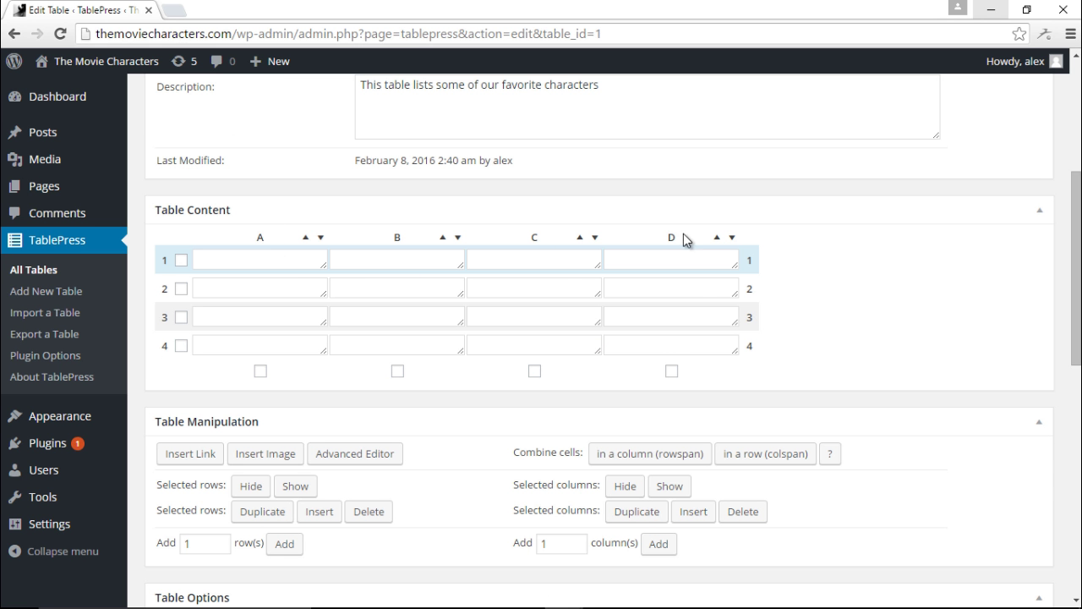
left_click(277, 259)
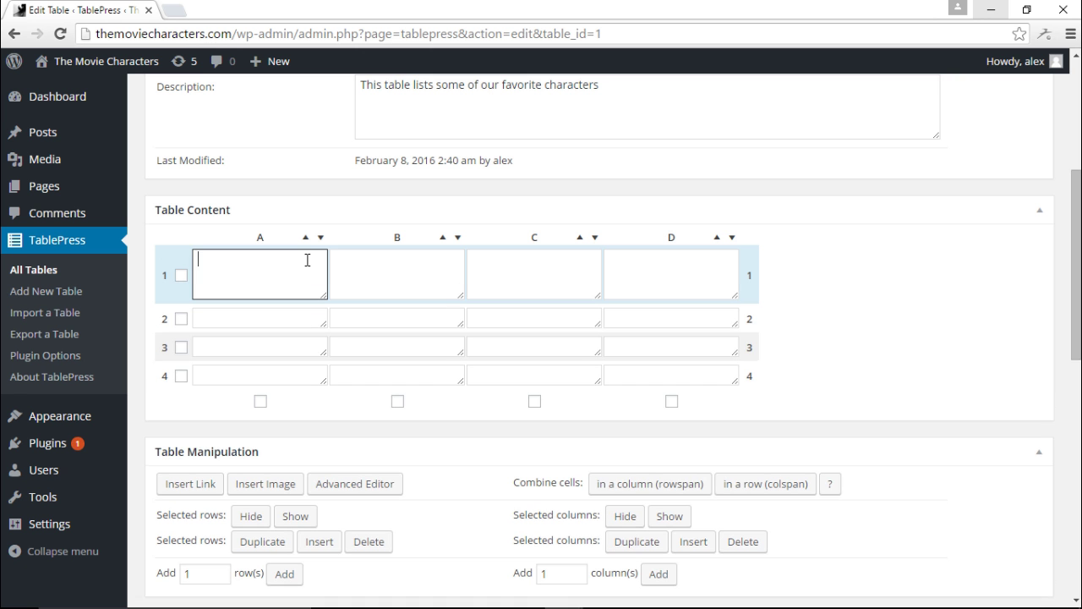
key("Caps_Lock")
type("SUP")
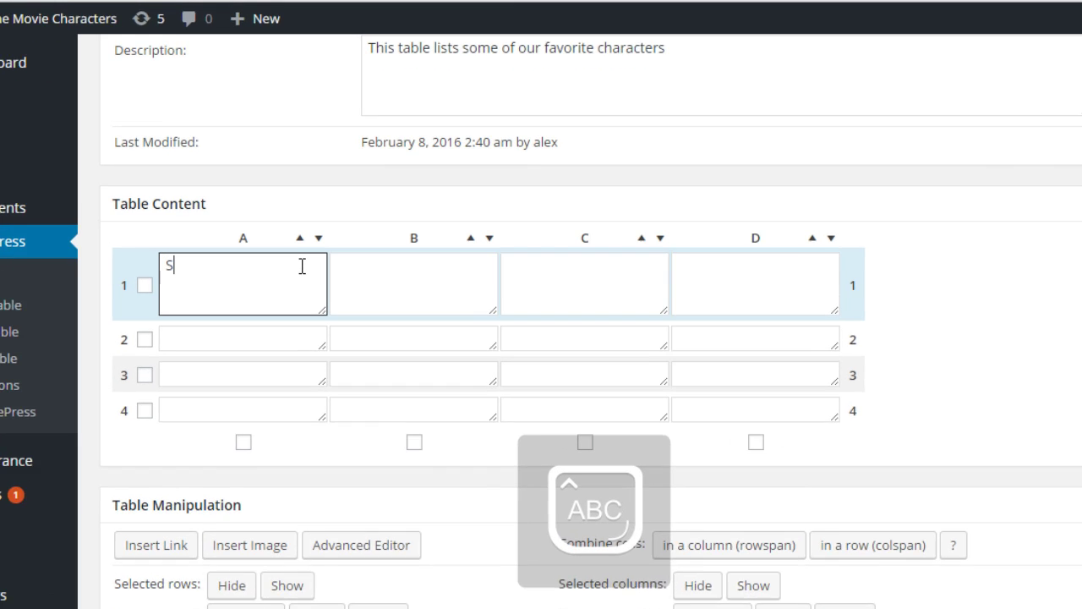
type("ER HEROES")
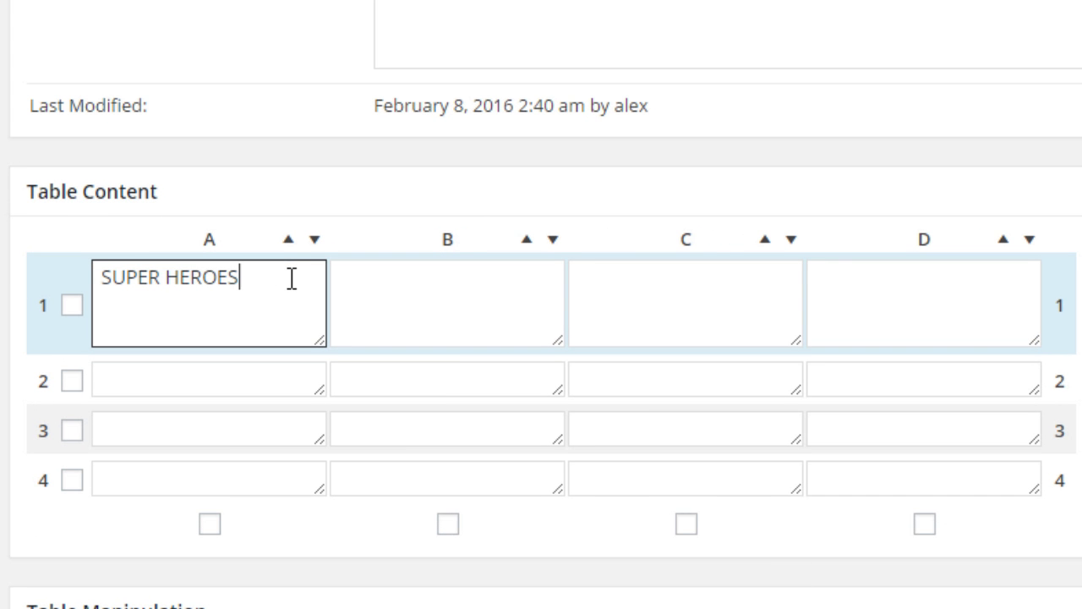
key("Tab")
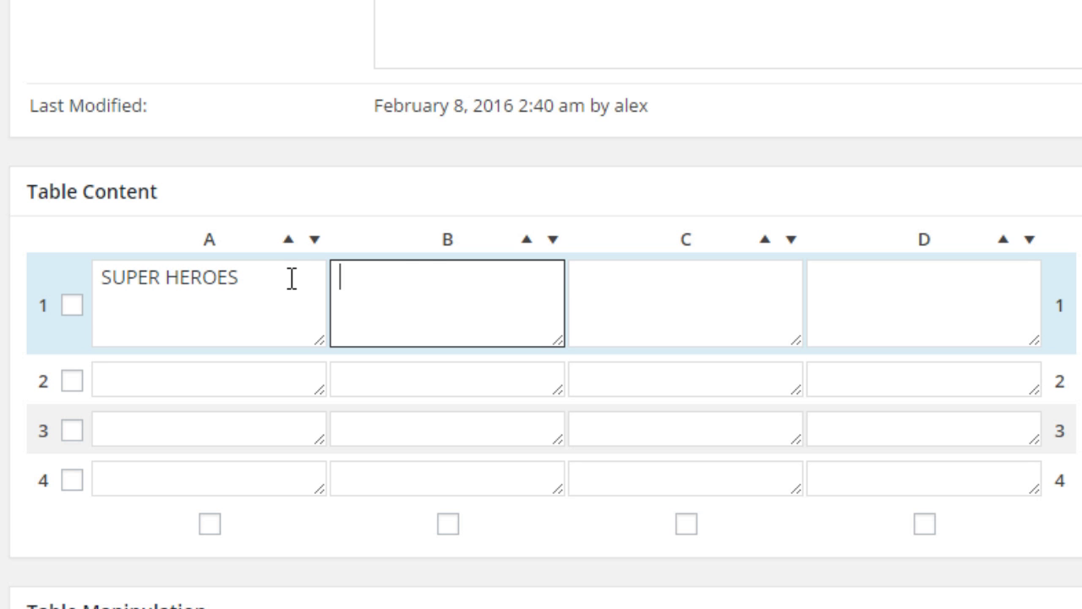
type("SUPER VIL")
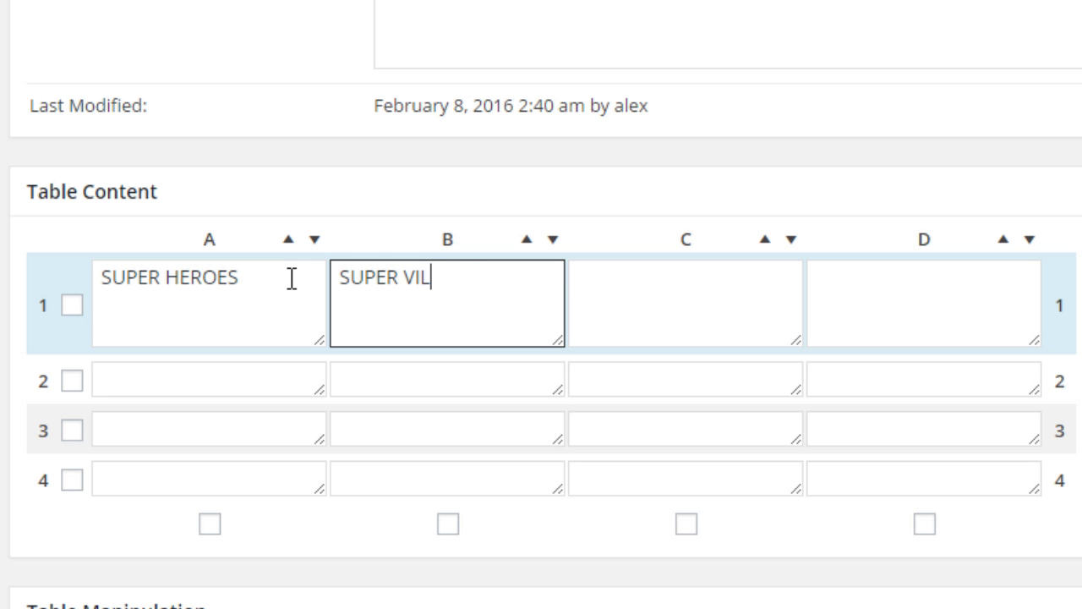
type("LAINS")
key("Tab")
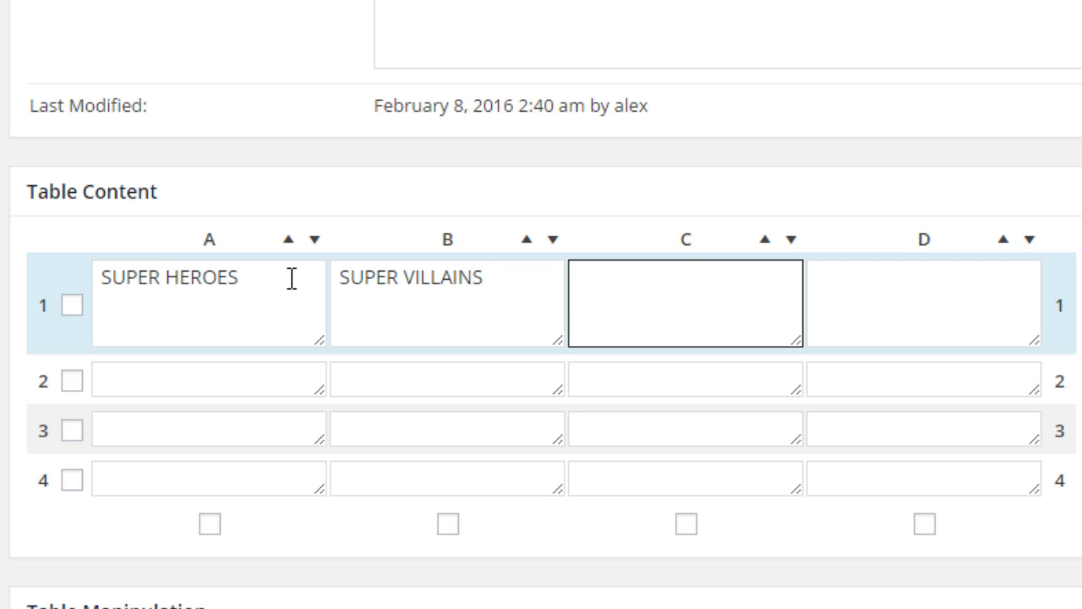
type("ACTION ")
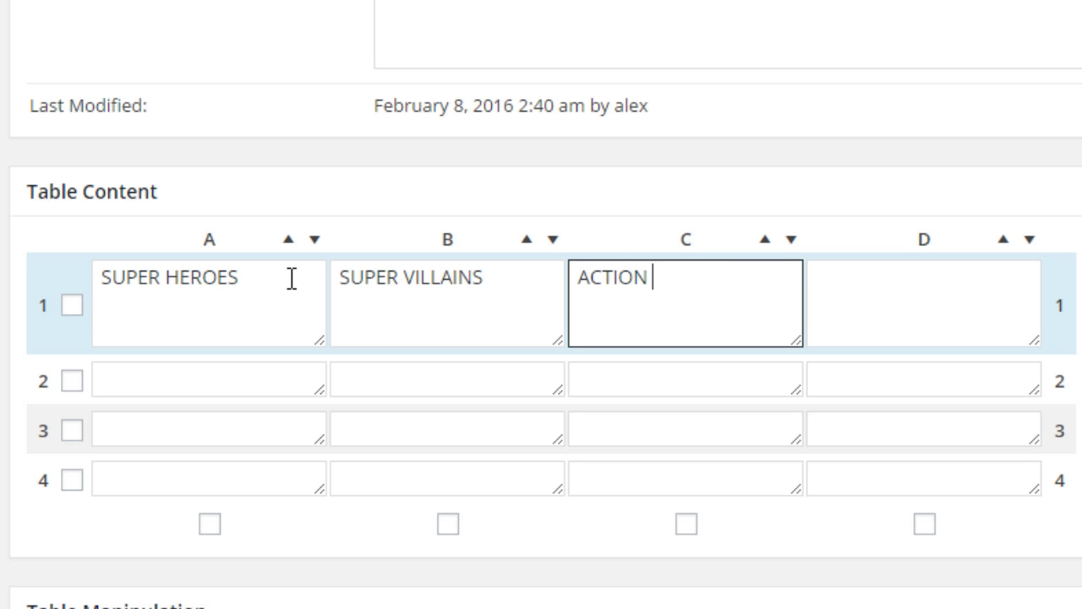
type("HEROES")
key("Tab")
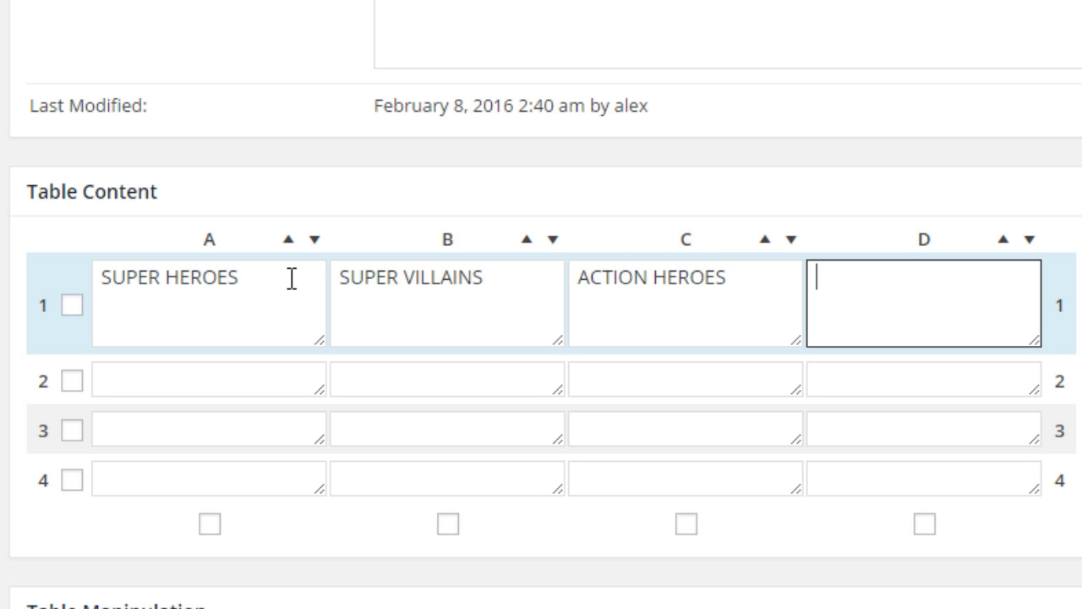
type("HORRO")
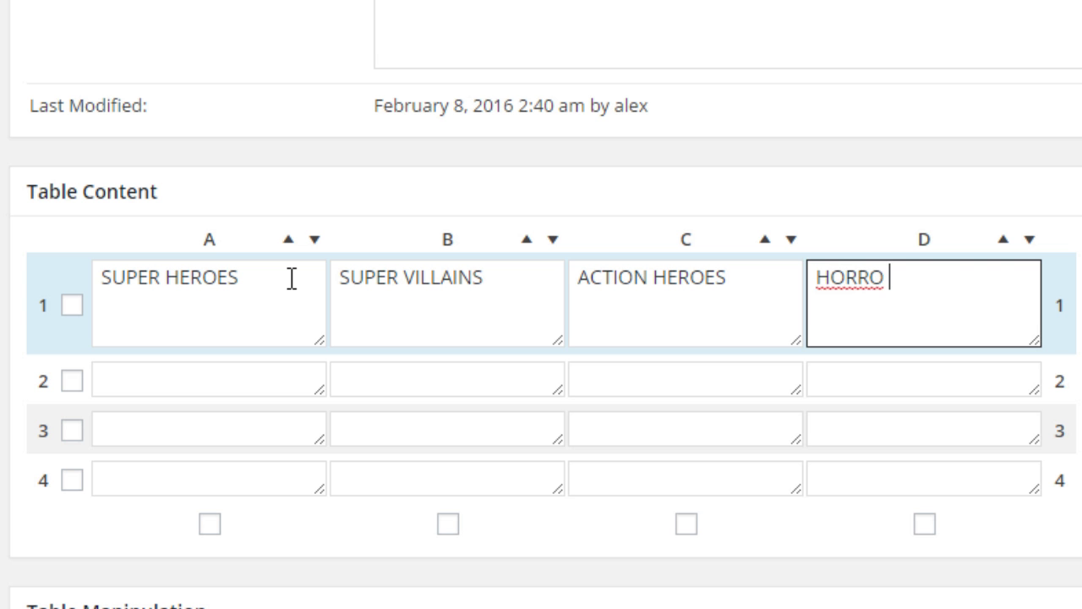
type("R VILLAINS")
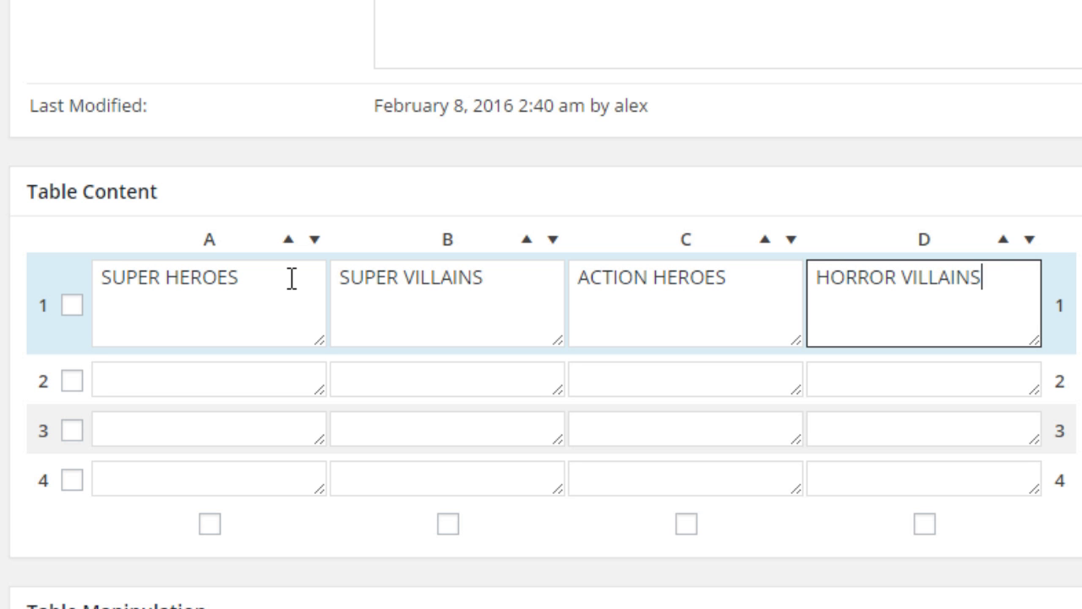
Fill row 2 with Batman, Joker, James Bond and Freddie Kreguer.
left_click(217, 382)
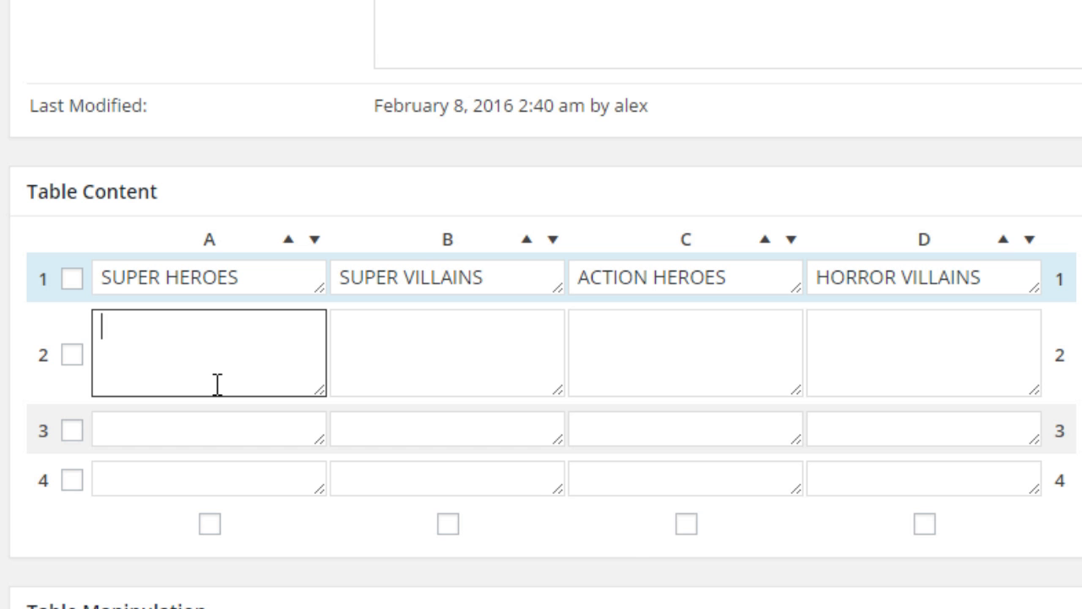
key("shift")
type("Batman")
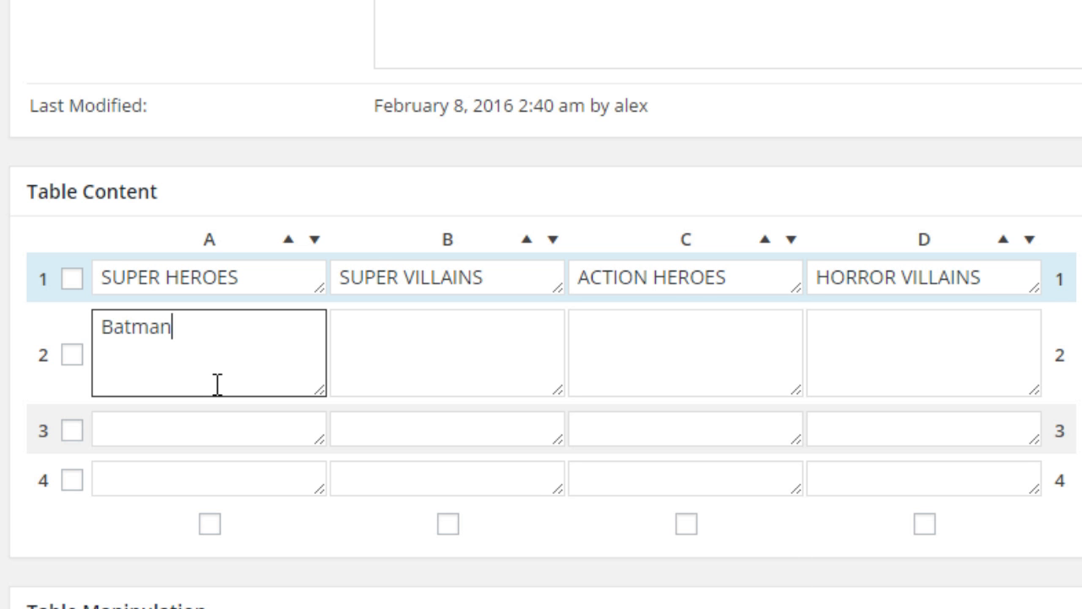
key("Tab")
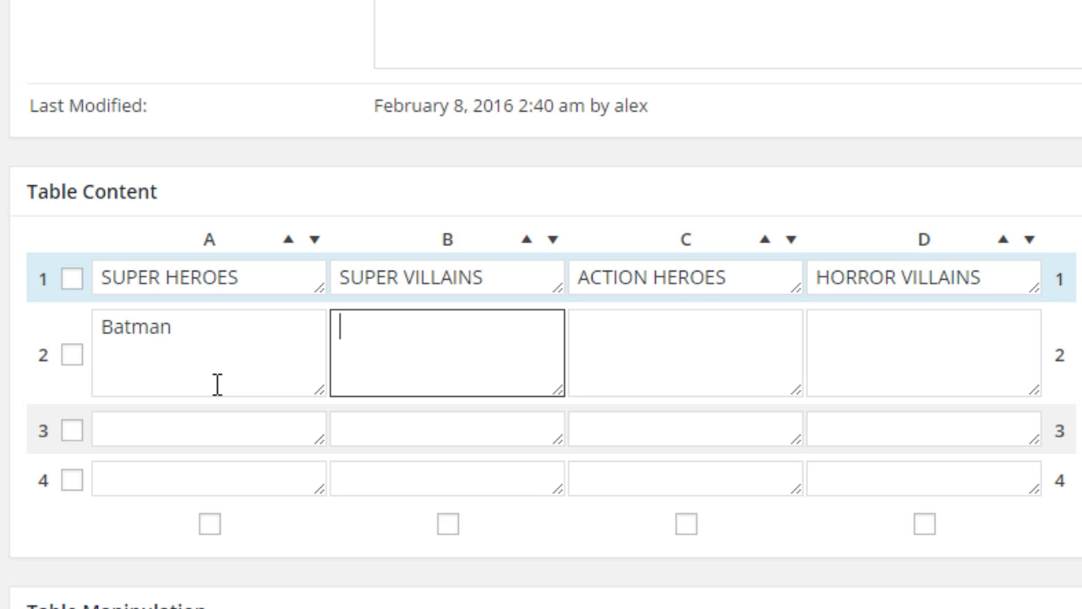
type("Joker")
key("Tab")
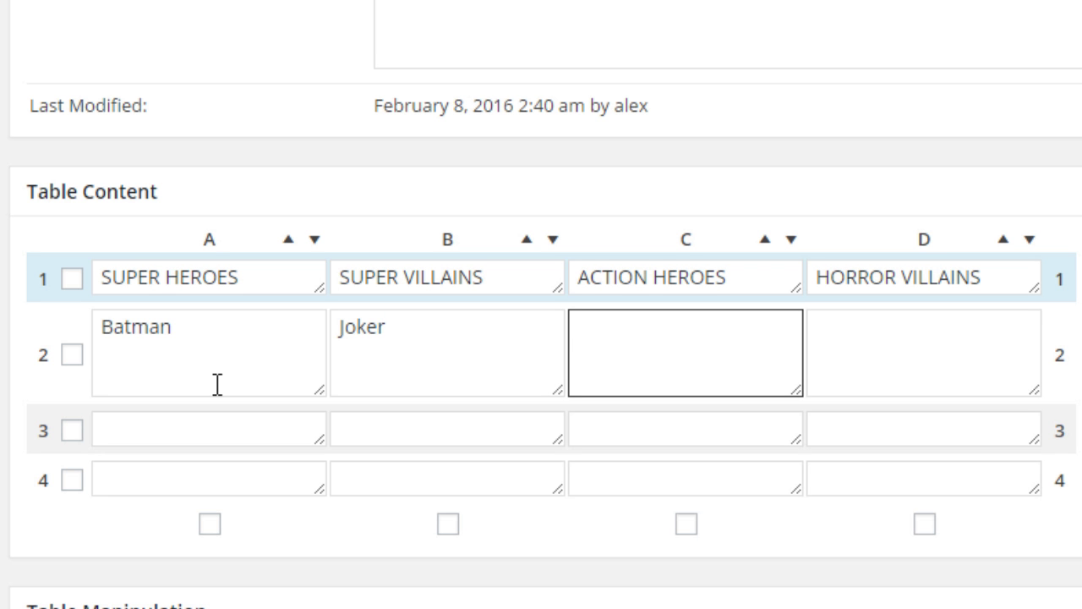
type("James Bond")
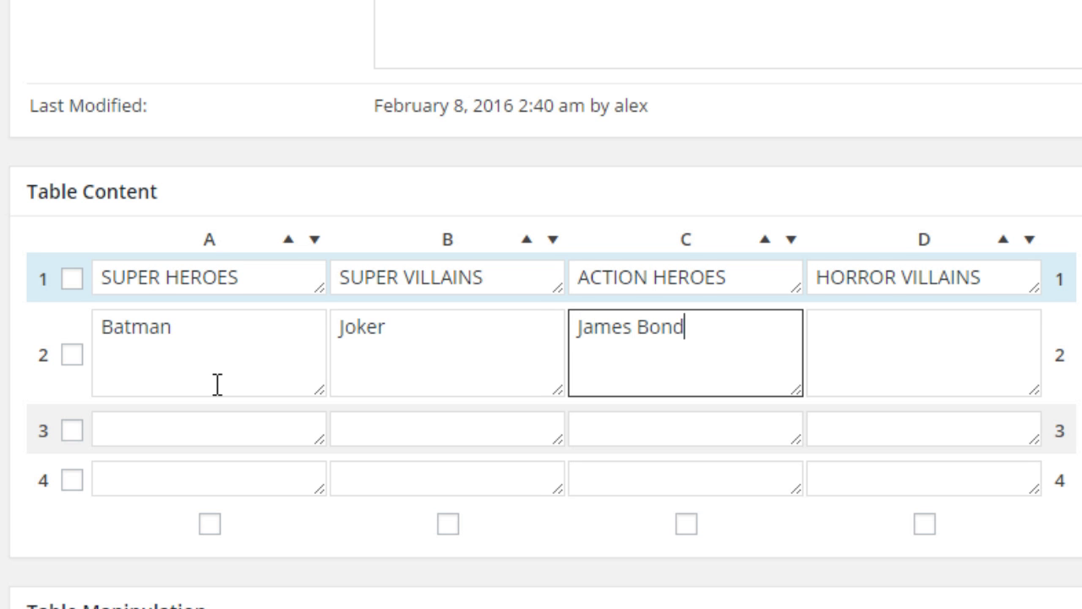
key("Tab")
type("Freddie")
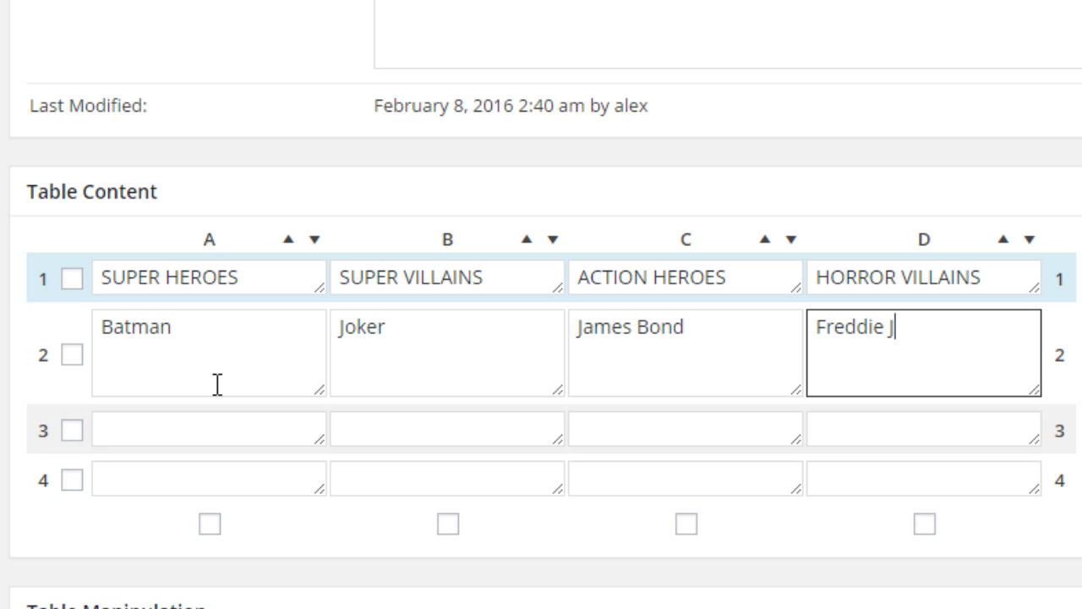
type("Kreguer")
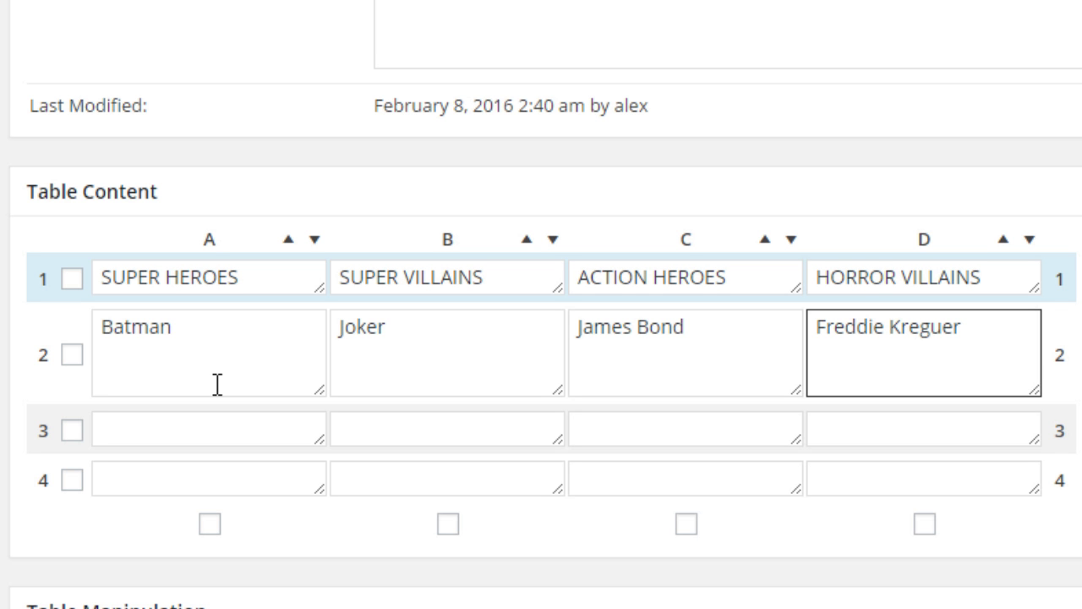
Fill row 3 with Superman, Lex Luthor, Indiana Jones and Jason X.
left_click(193, 430)
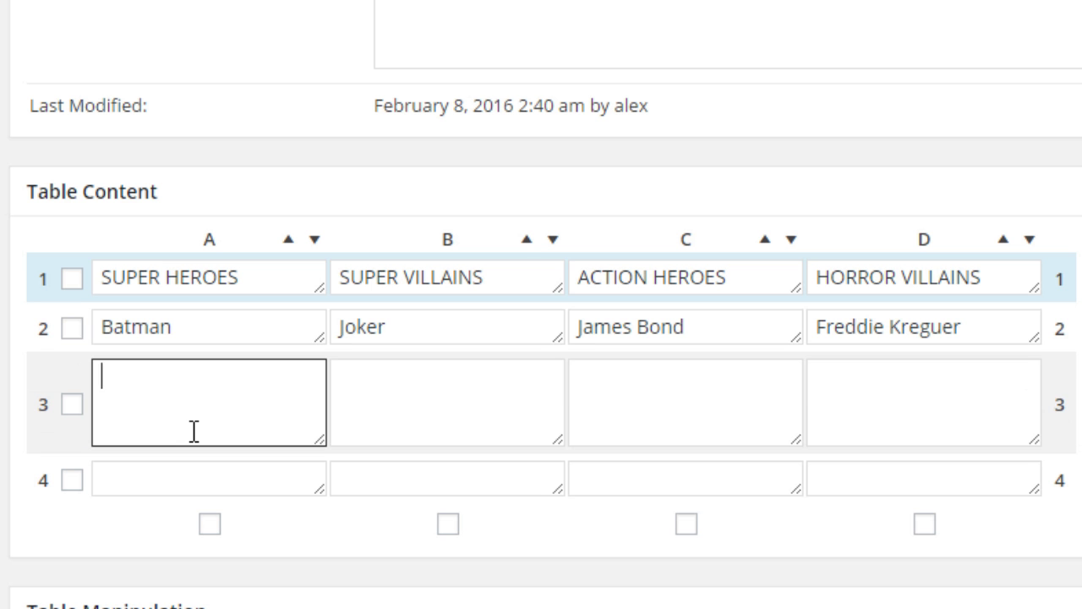
type("Superman")
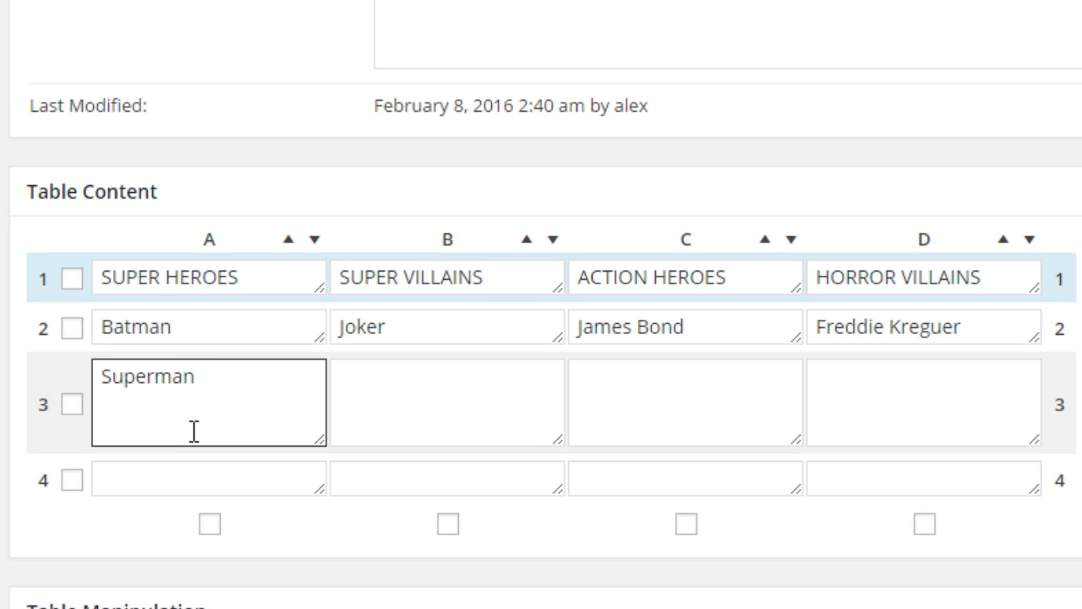
key("Tab")
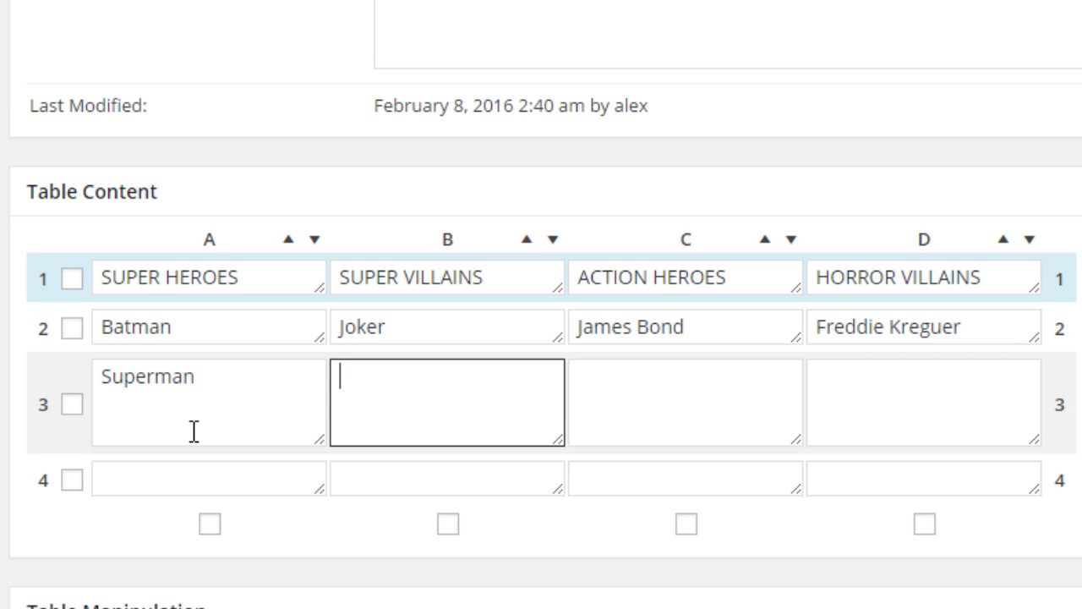
type("Lex Luthor")
key("Tab")
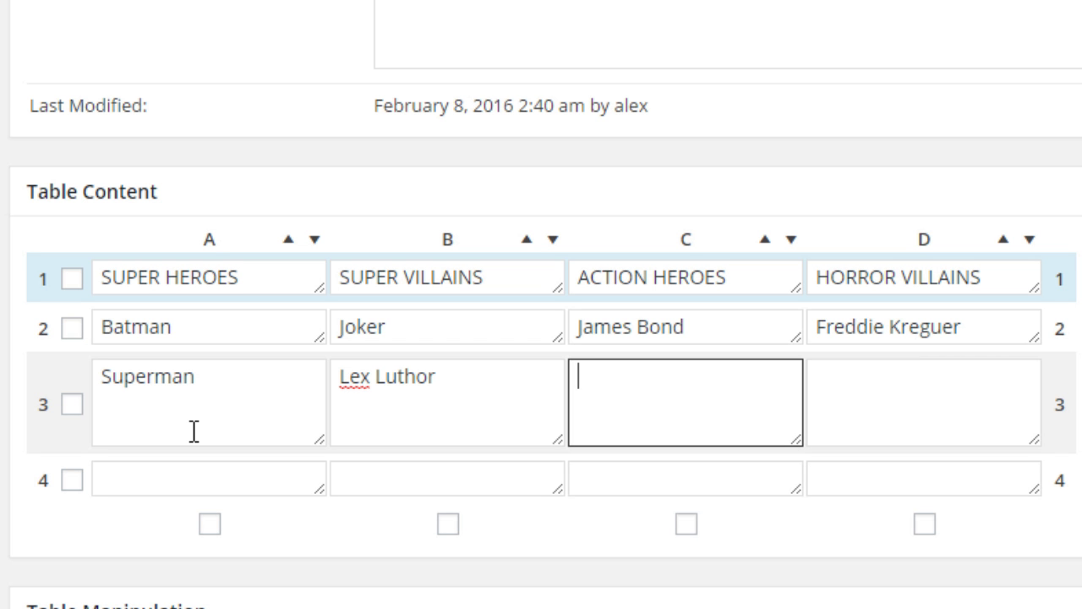
type("Indiana ")
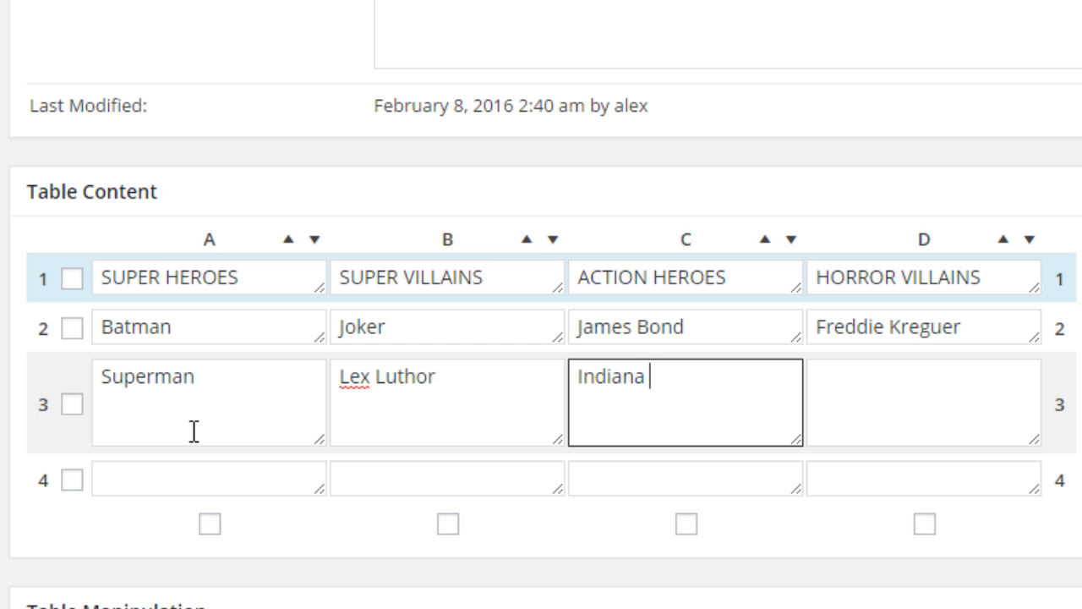
type("Jones")
key("Tab")
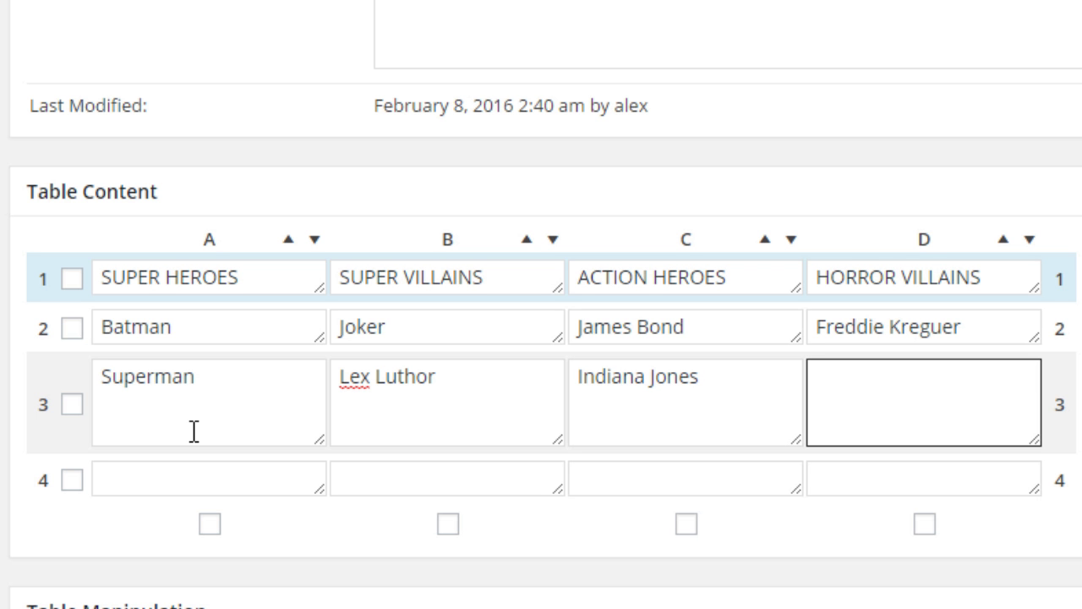
type("Jas")
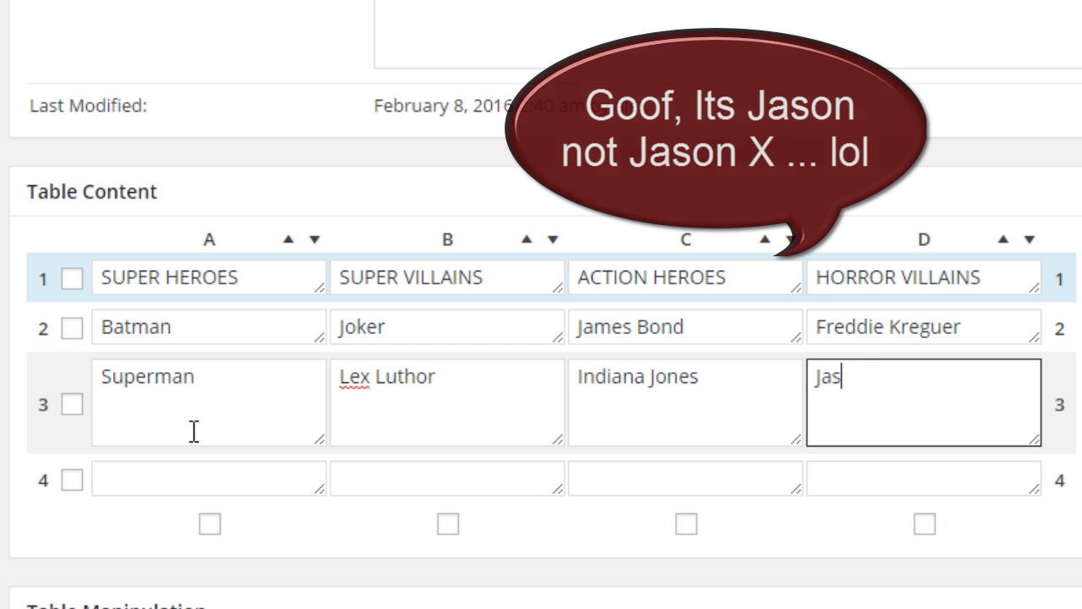
type("on X")
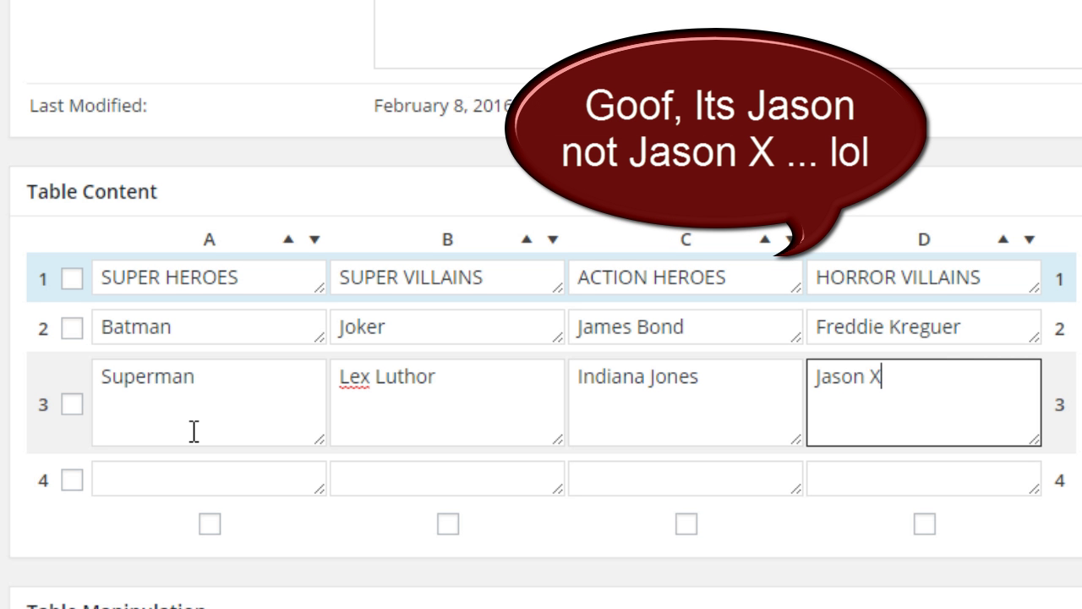
Fill row 4 with Captain America, Red Skull, Jason Bourne and Mike Myers.
left_click(174, 477)
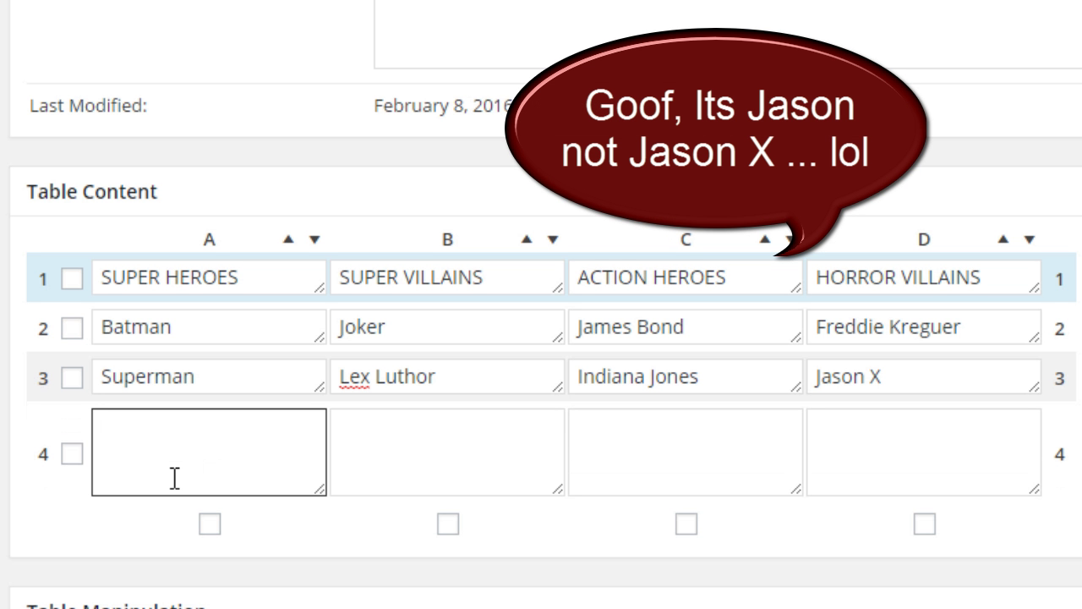
type("Ca")
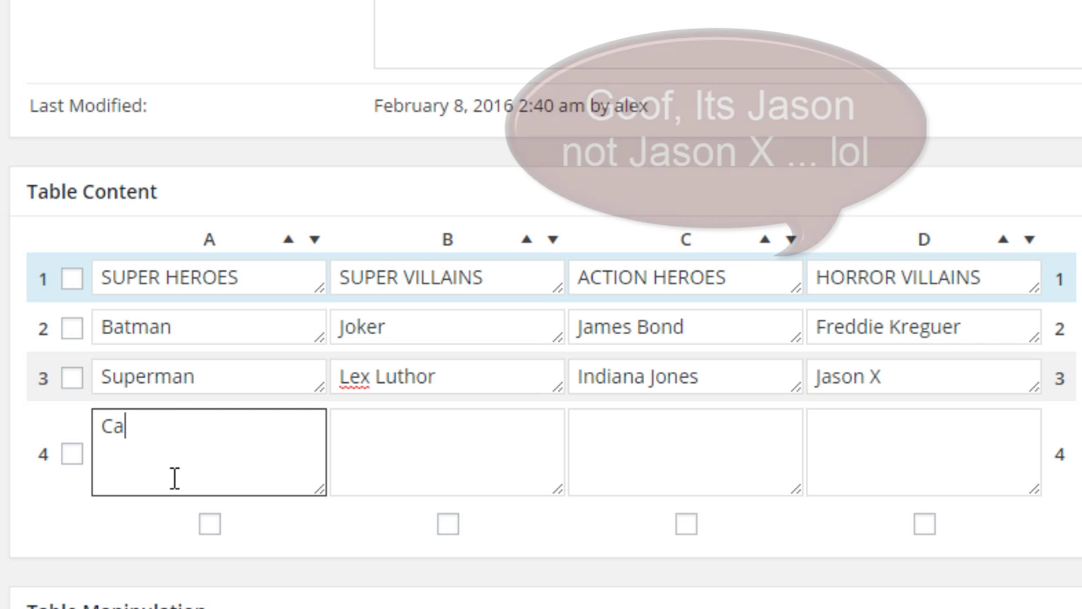
type("ptain America")
key("Tab")
type("Re")
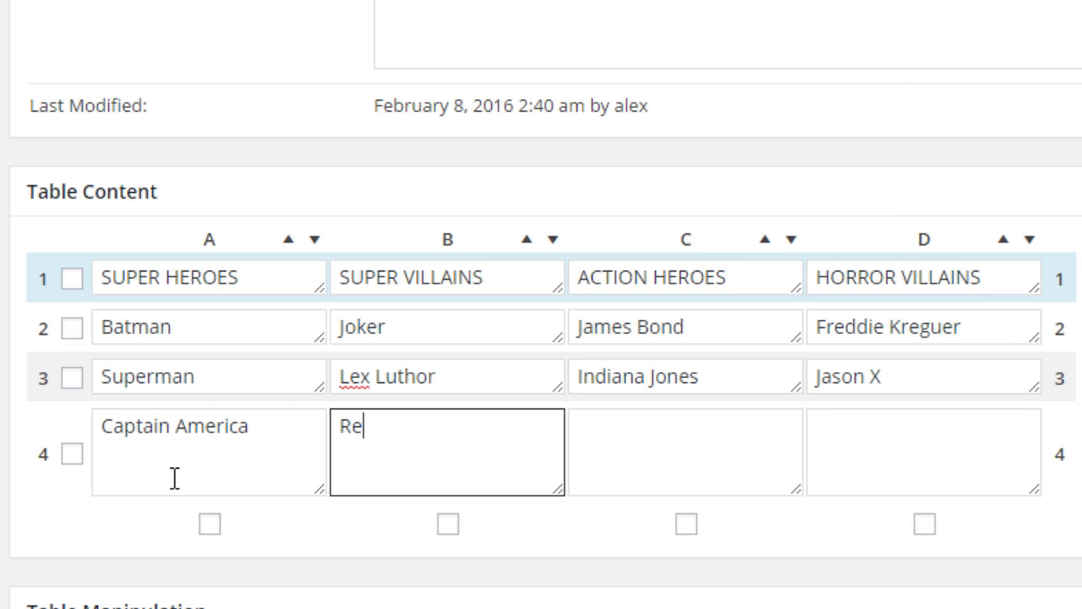
type("d Skull")
key("Tab")
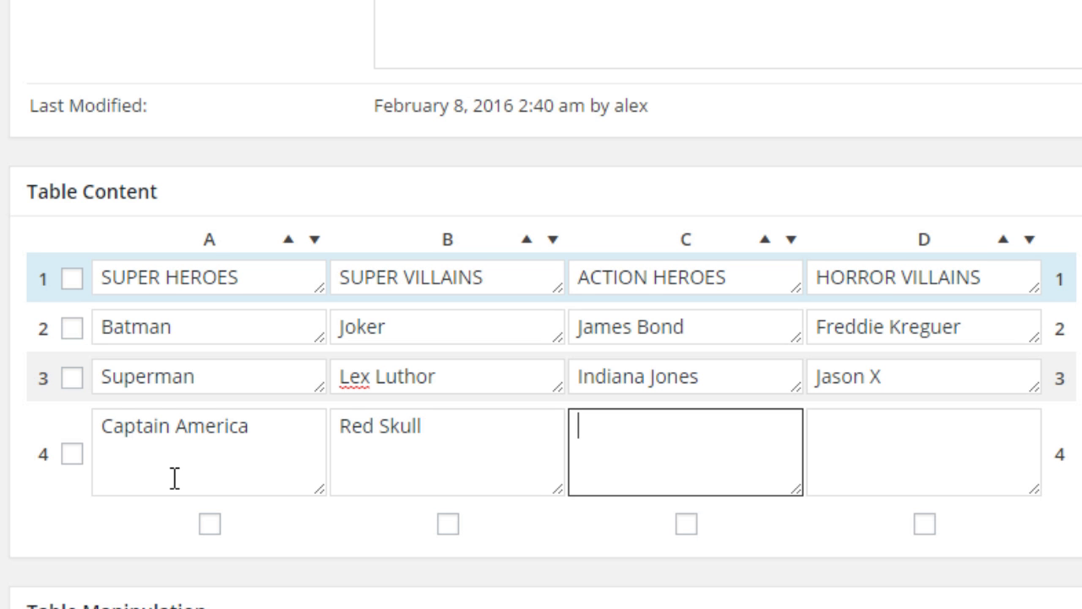
type("Jason Bourne")
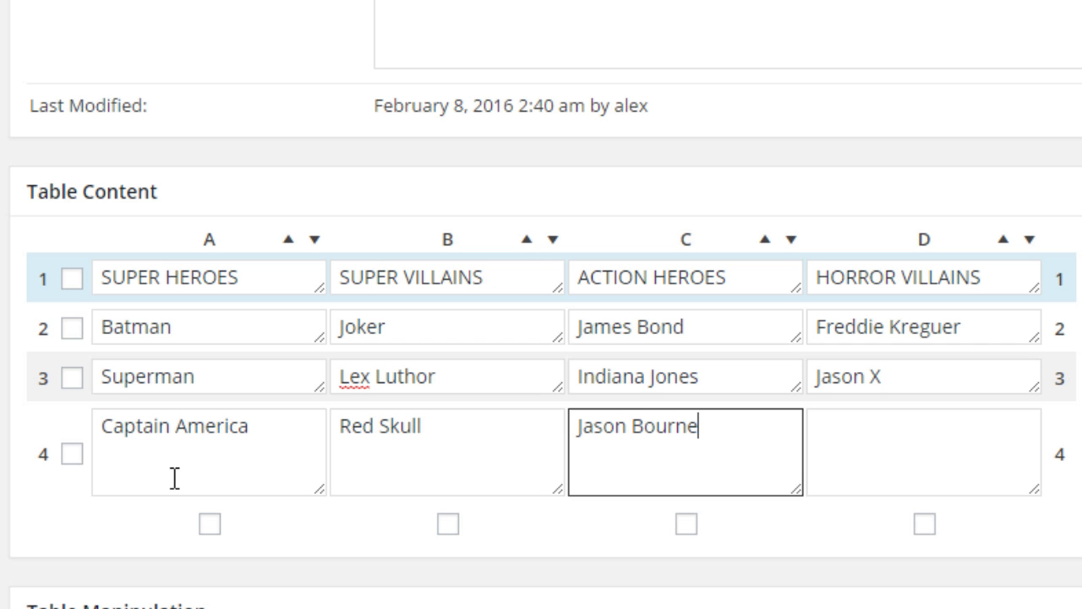
key("Tab")
type("Mike Myers")
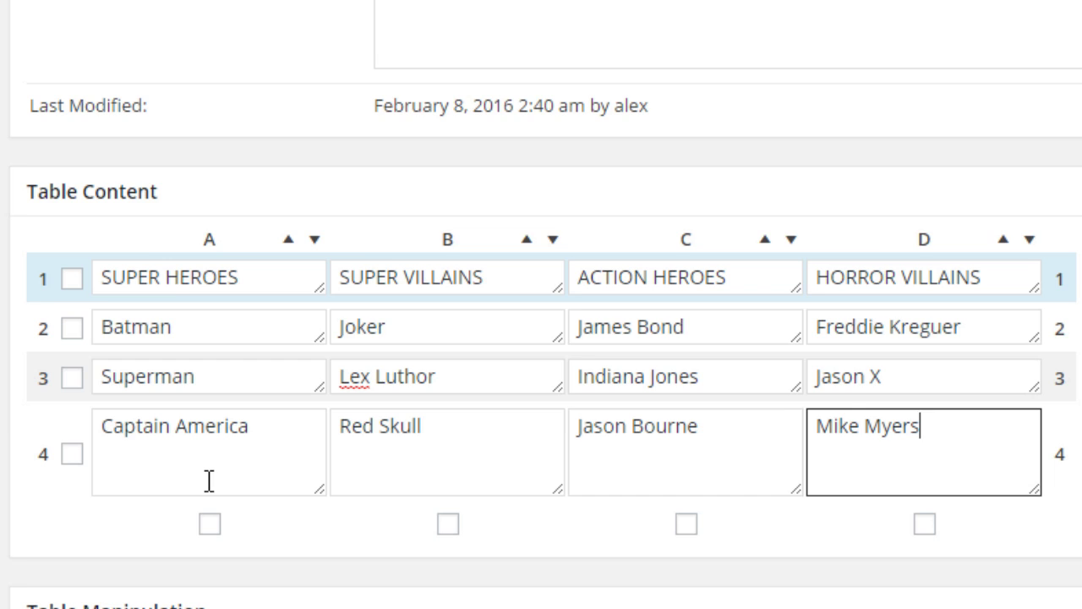
scroll(210, 481, "down", 2)
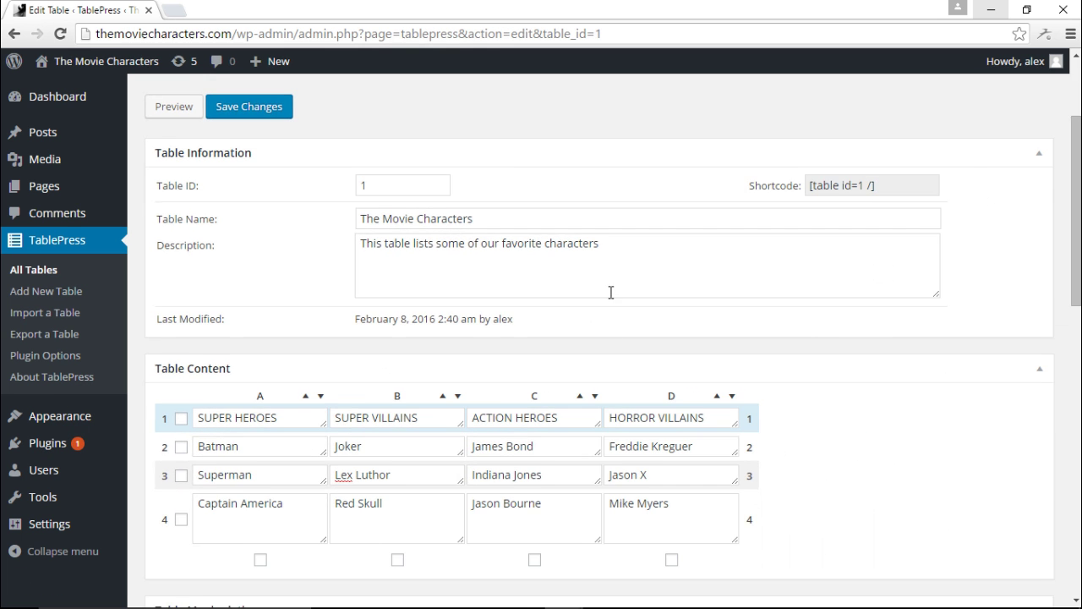
scroll(611, 292, "up", 2)
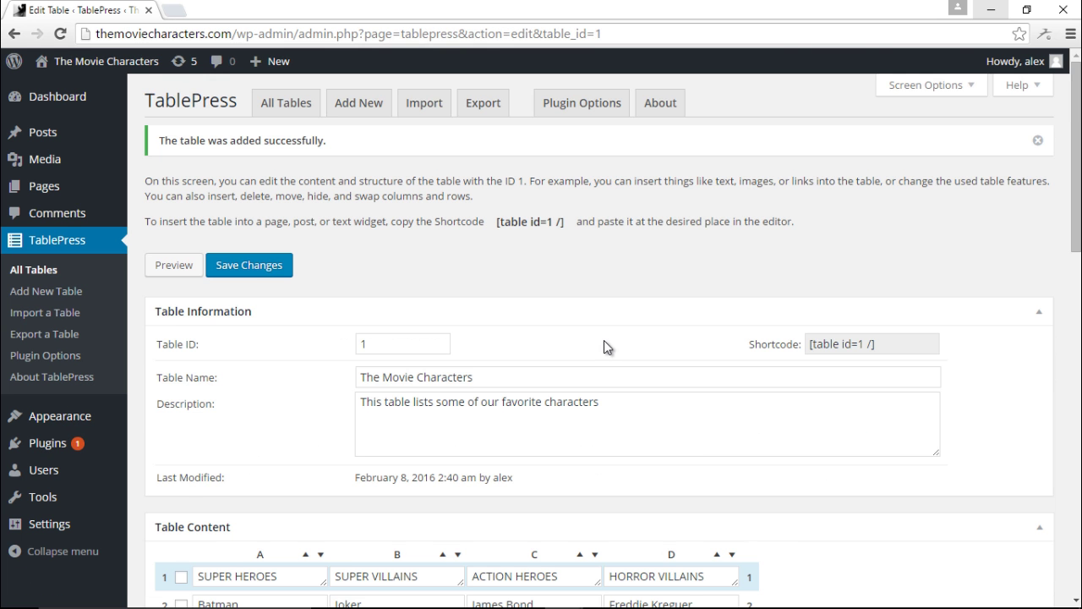
scroll(603, 340, "down", 3)
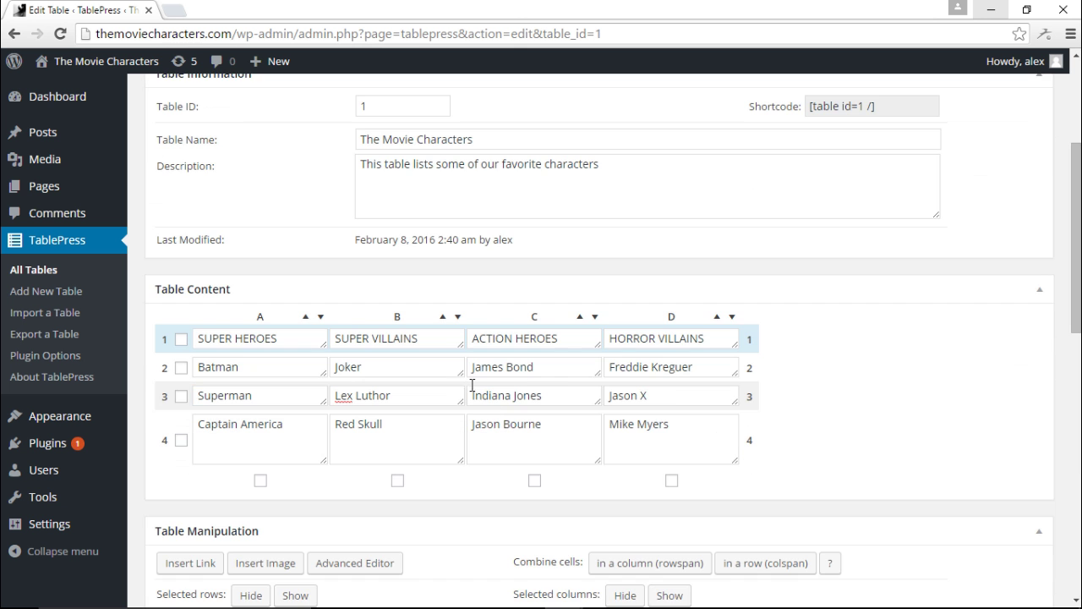
scroll(541, 385, "up", 2)
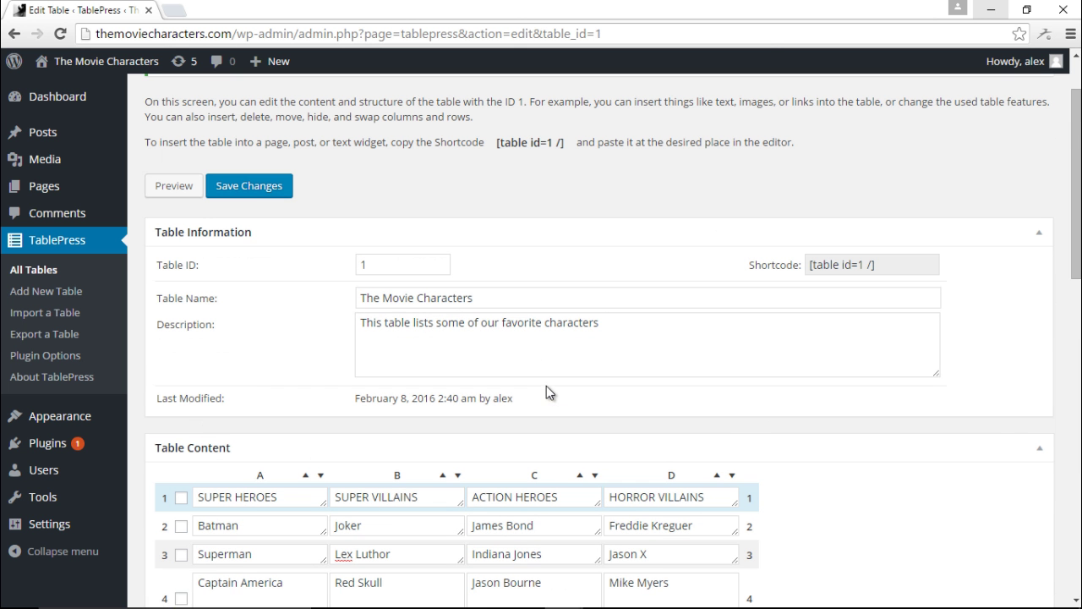
left_click(173, 189)
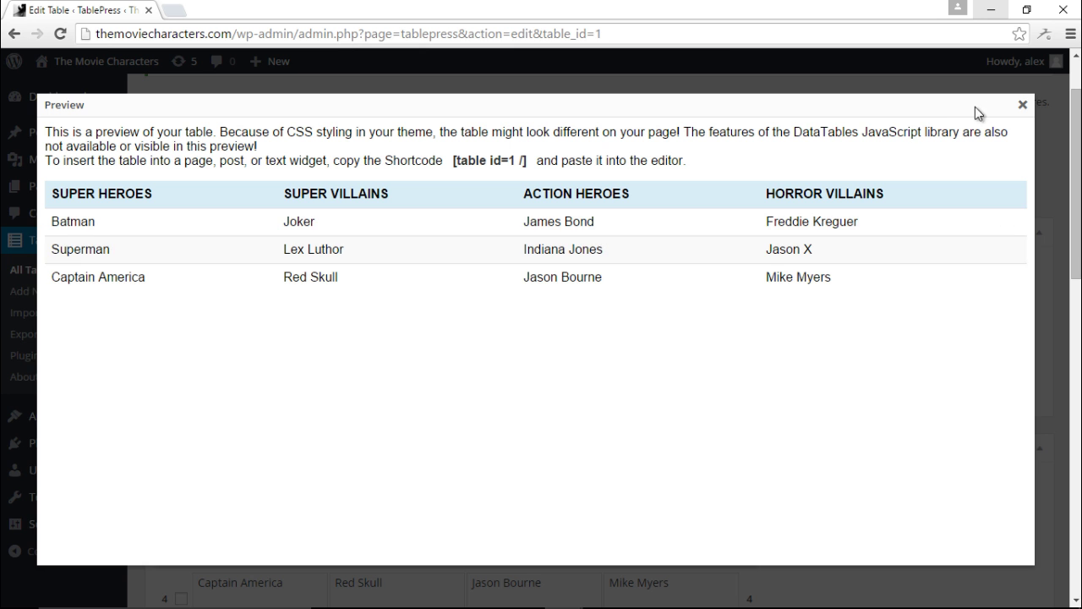
left_click(1023, 105)
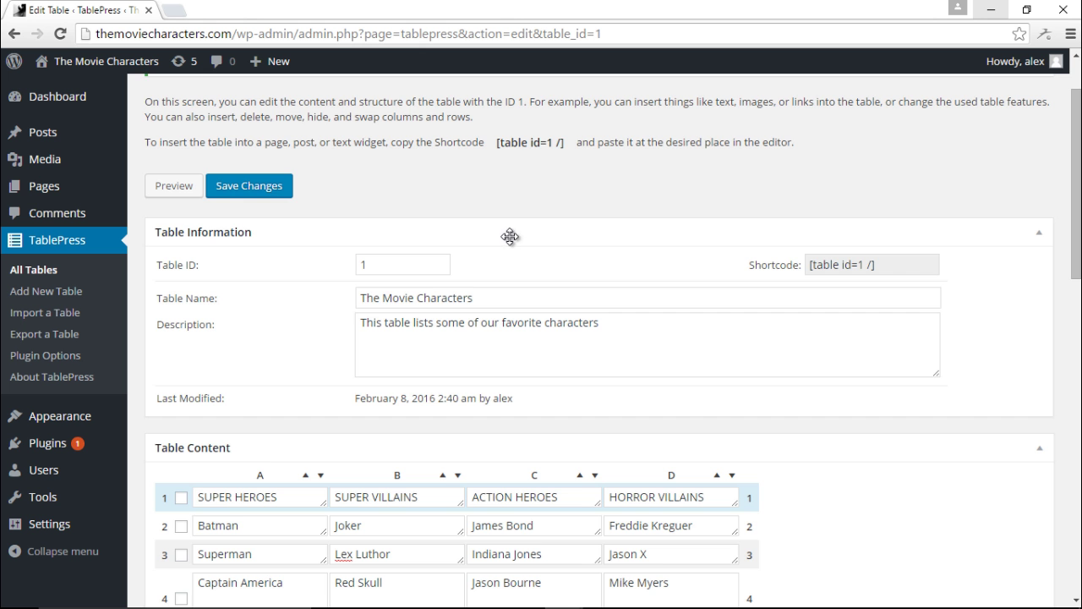
scroll(510, 237, "down", 3)
scroll(510, 169, "up", 4)
Save the table and copy its shortcode.
left_click(249, 266)
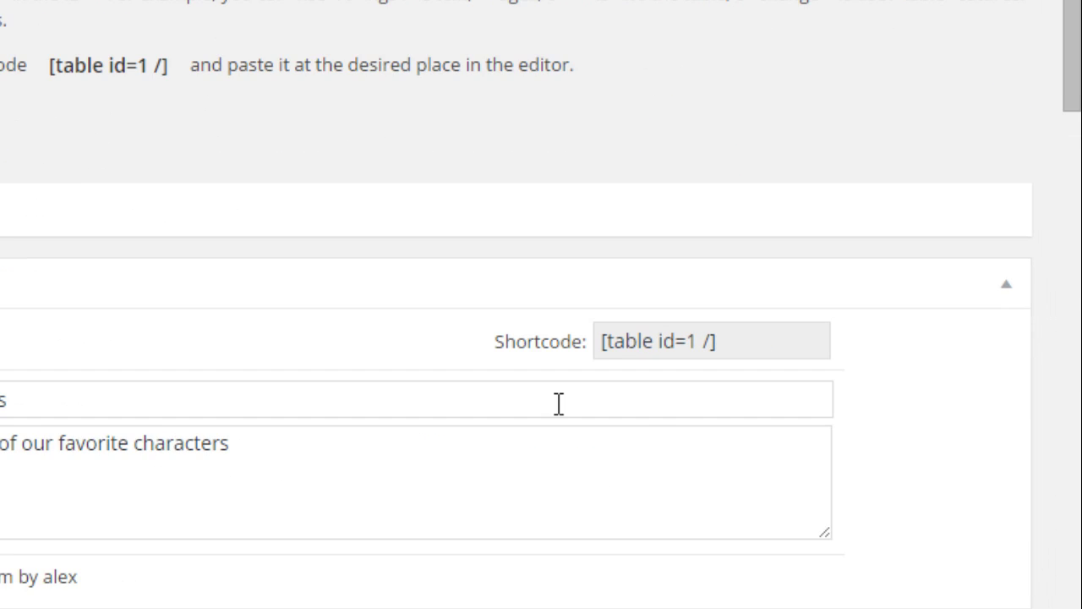
left_click_drag(670, 309, 442, 329)
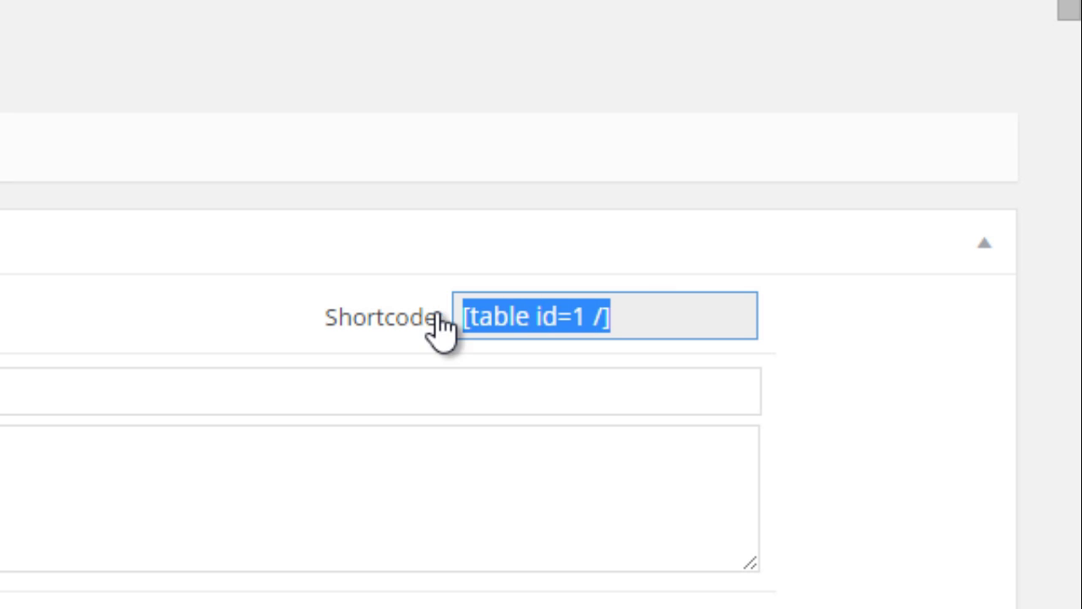
right_click(495, 314)
left_click(566, 342)
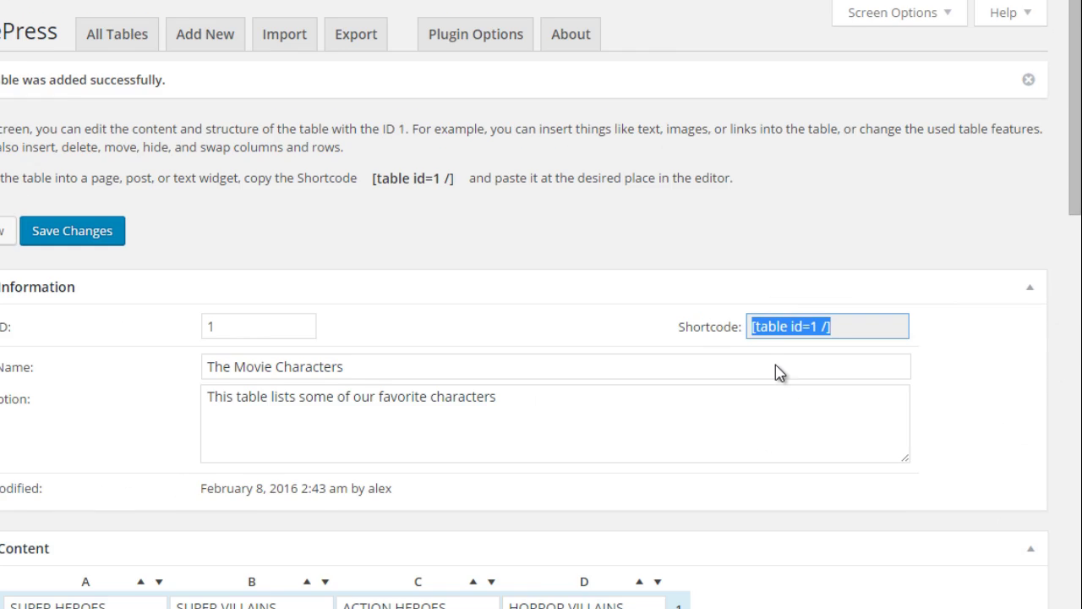
Paste the [table id=1 /] shortcode into The Movie Characters page body.
mouse_move(98, 189)
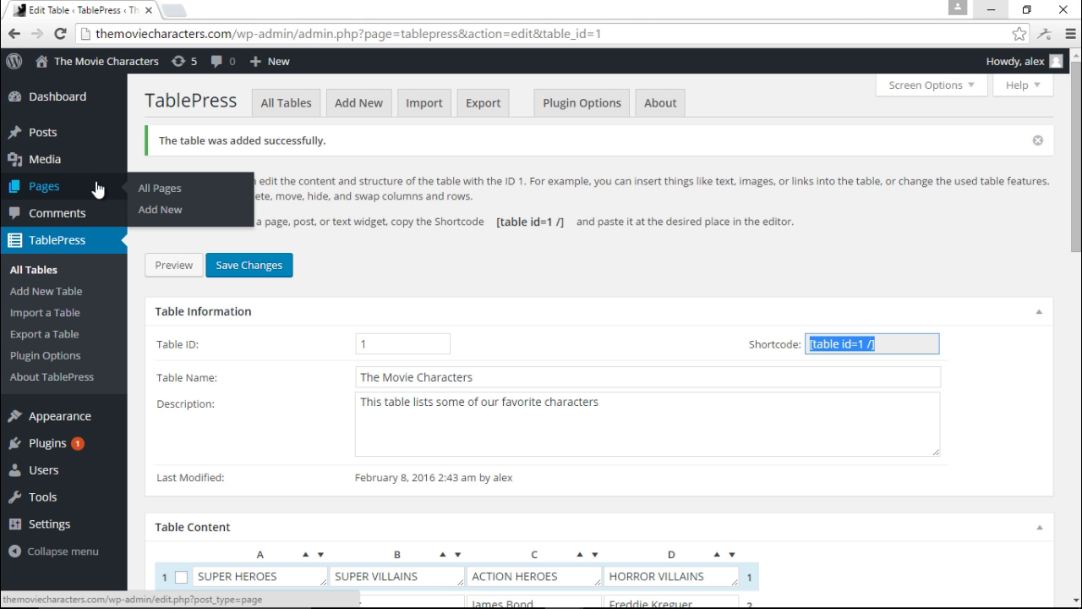
left_click(148, 187)
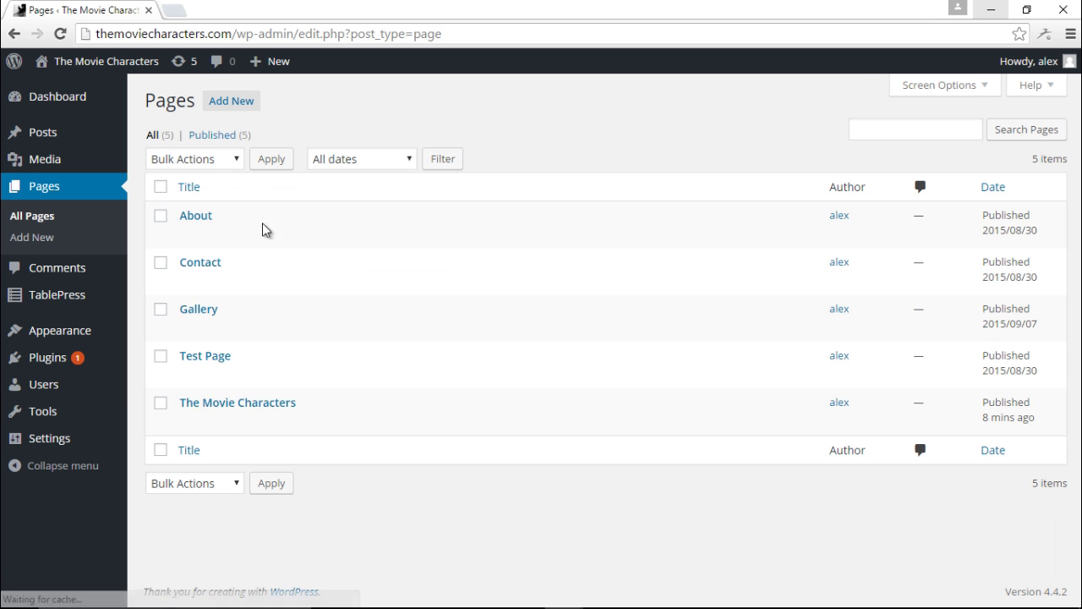
mouse_move(251, 425)
left_click(191, 425)
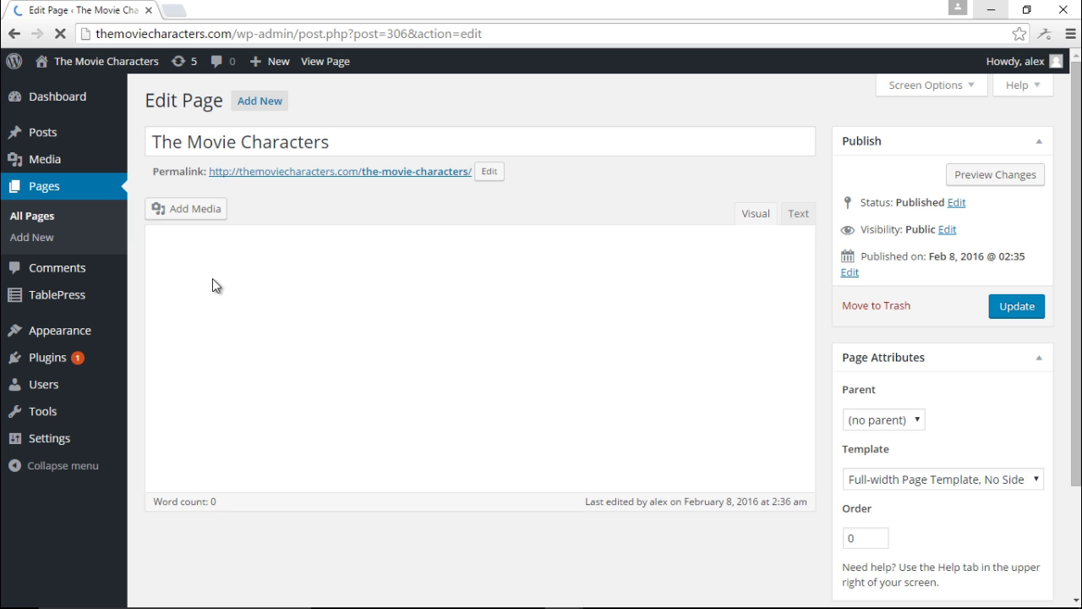
left_click(214, 297)
right_click(214, 296)
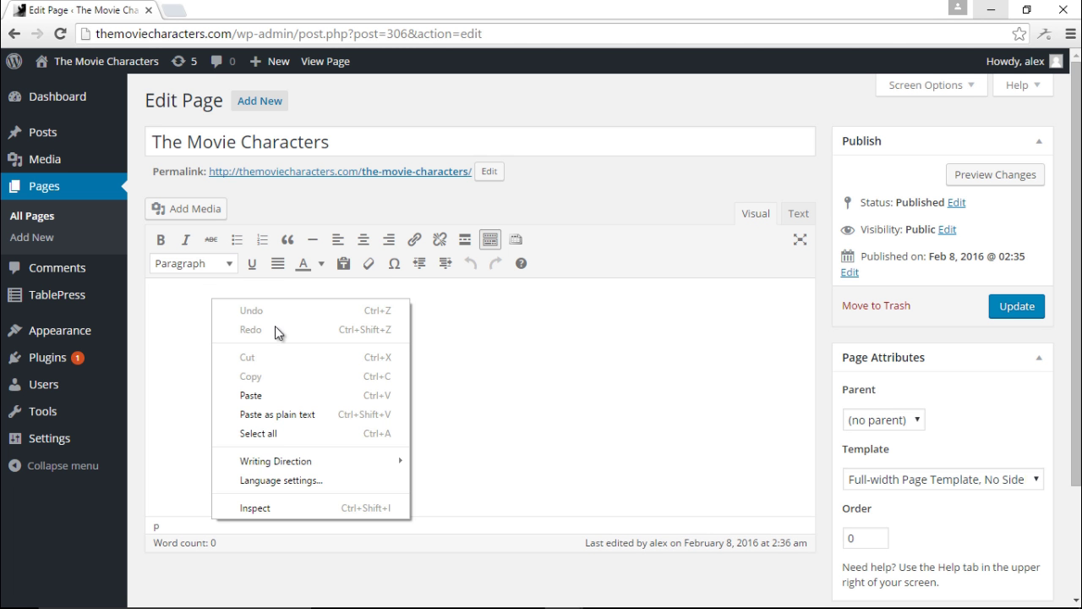
left_click(282, 396)
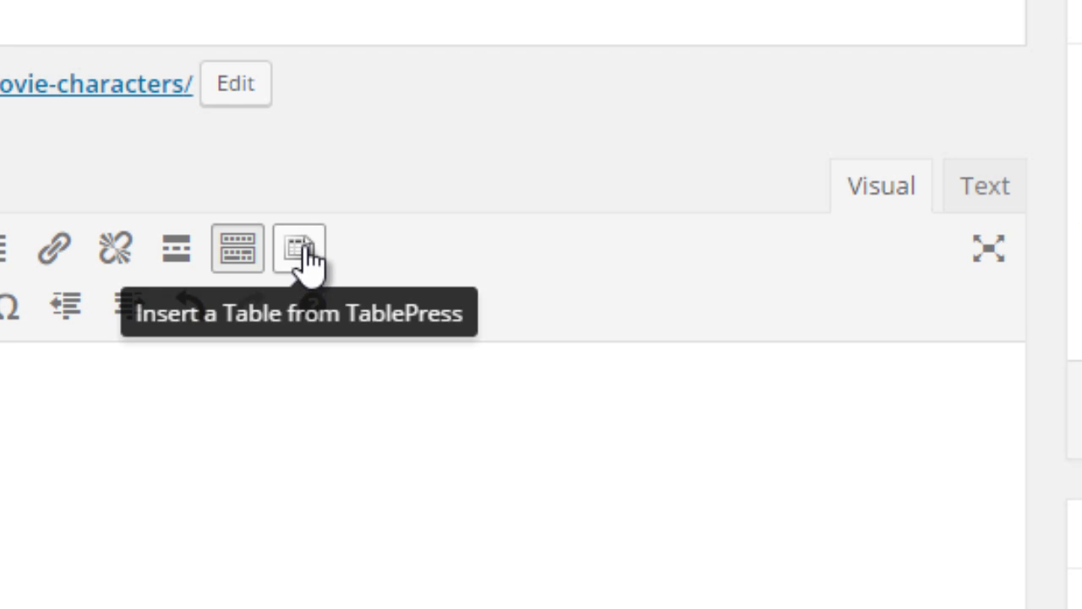
Preview The Movie Characters page with the searchable, sortable table.
left_click(300, 247)
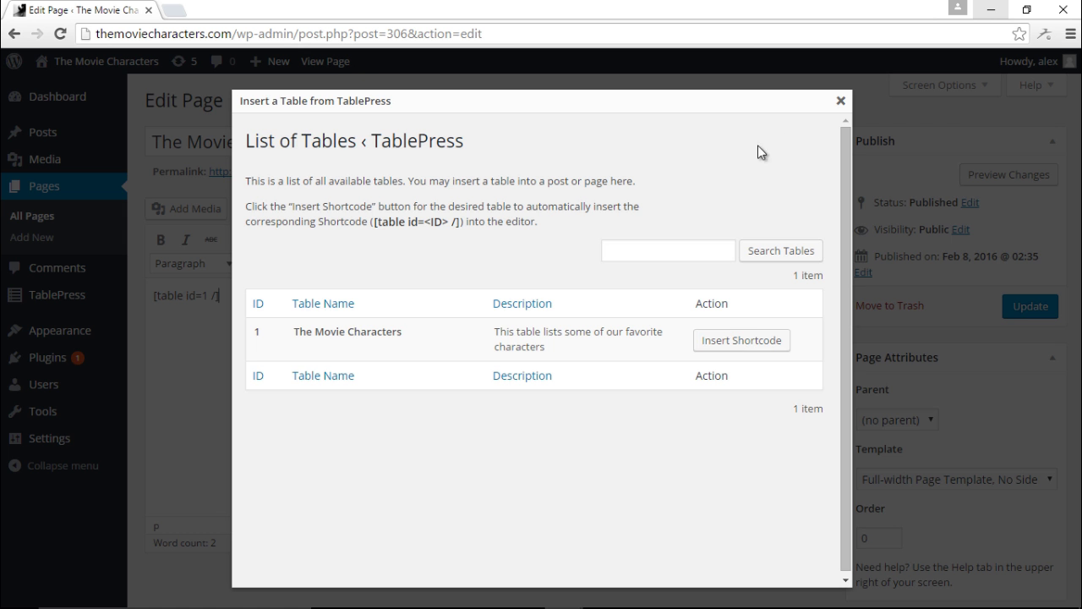
left_click(841, 102)
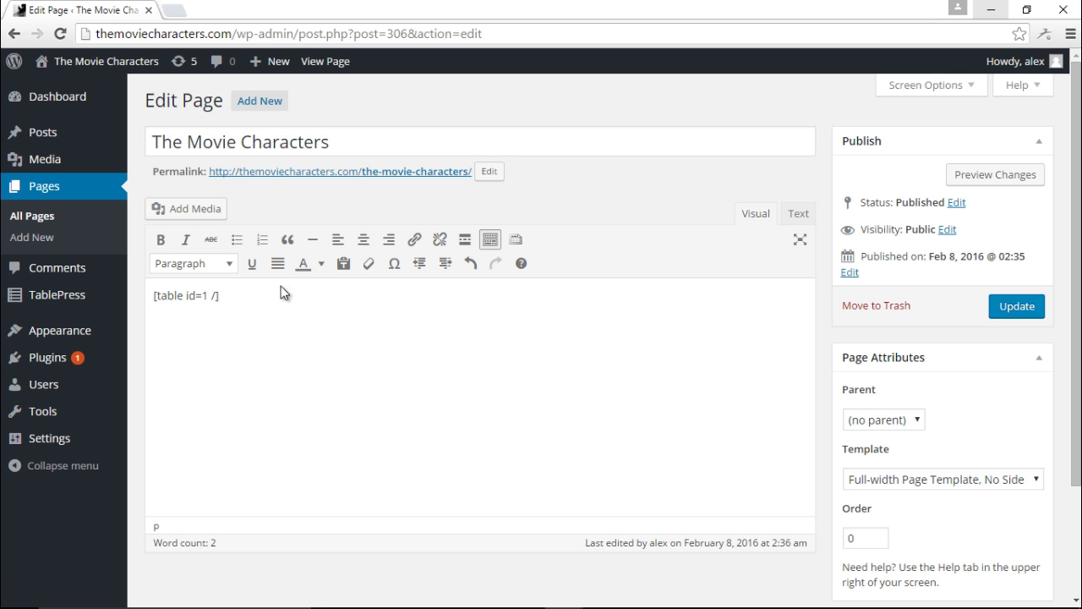
left_click(994, 177)
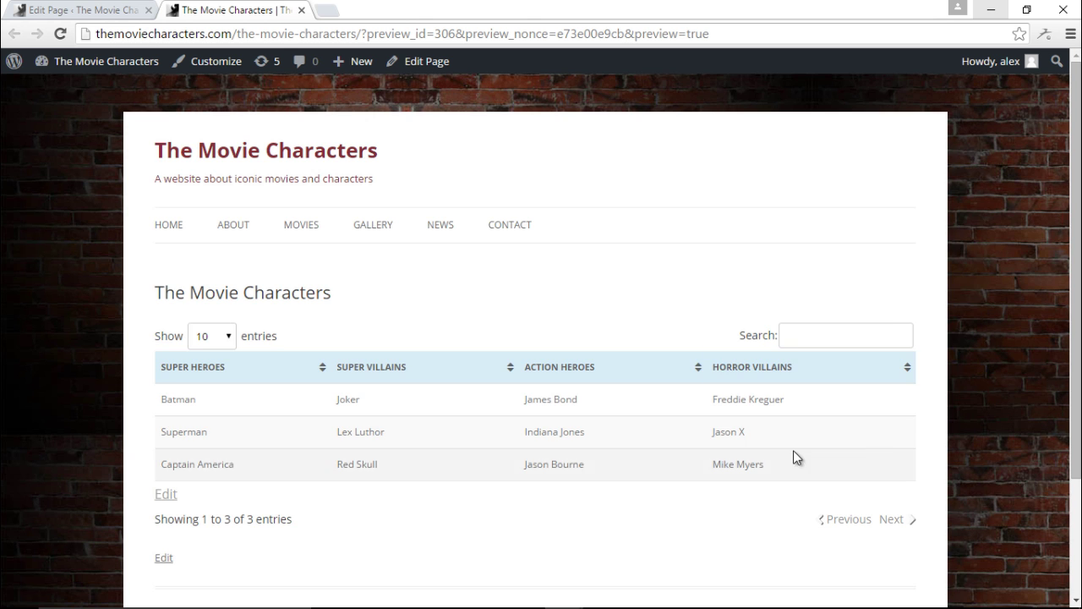
Return to the page editor and update The Movie Characters page with the shortcode.
scroll(719, 452, "down", 1)
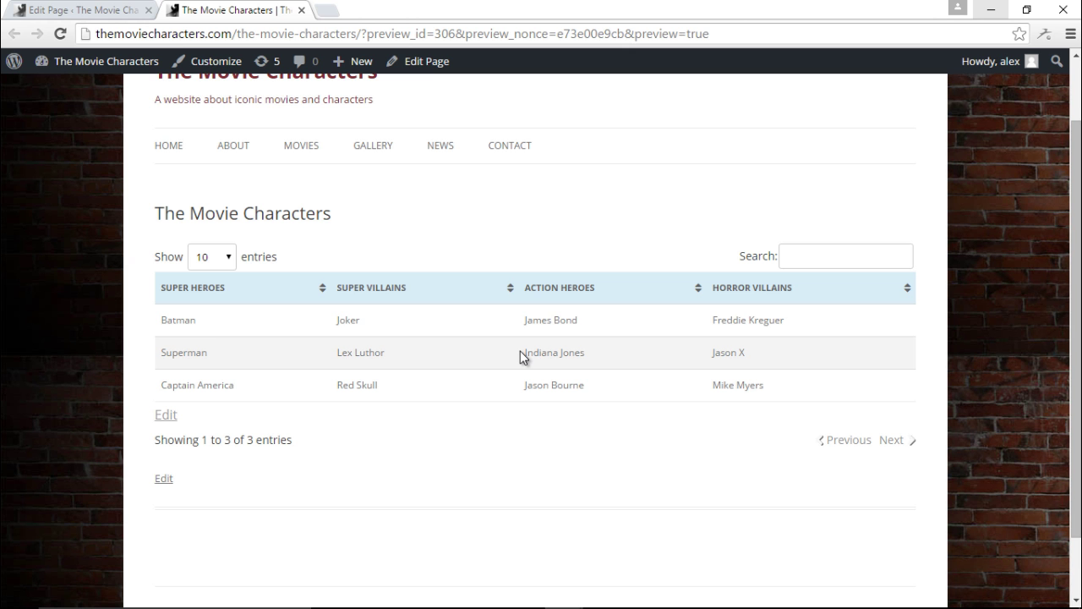
left_click(84, 10)
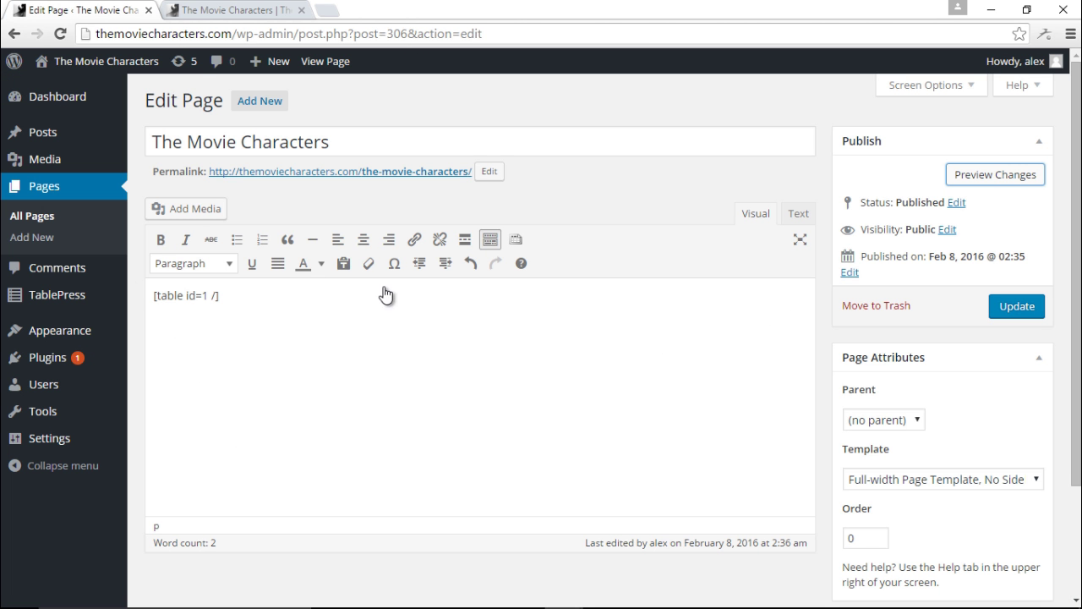
left_click(1015, 303)
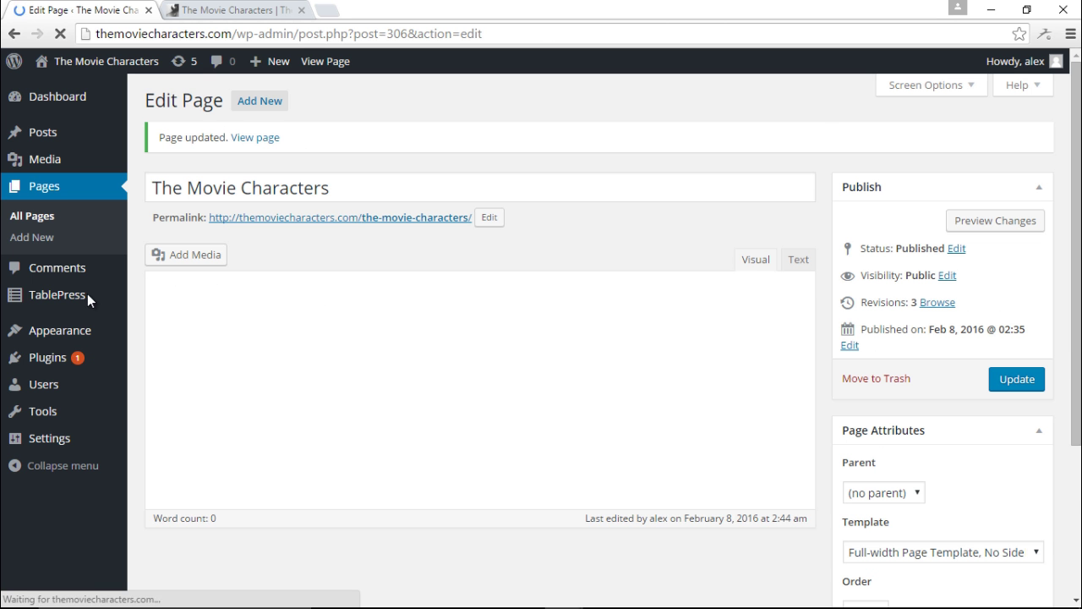
From TablePress All Tables, open The Movie Characters table's edit screen at Table Content.
mouse_move(76, 297)
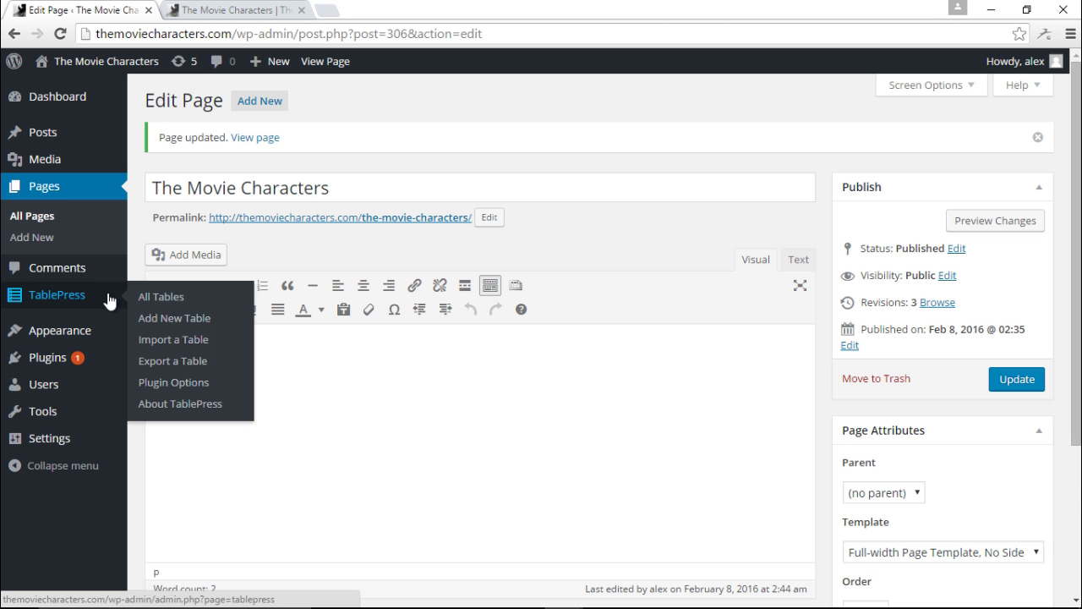
left_click(162, 298)
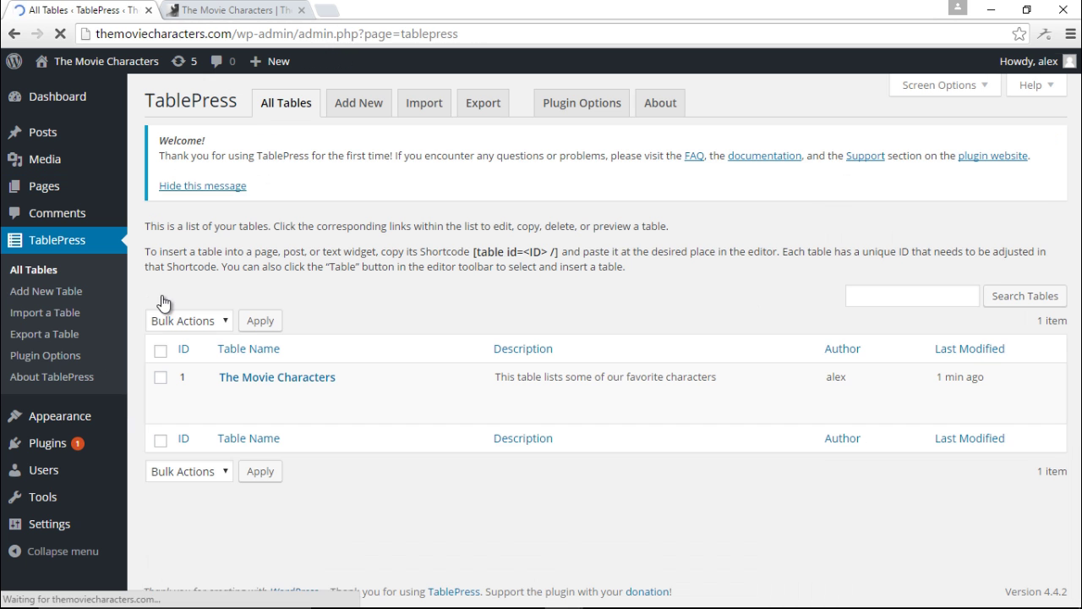
left_click(233, 395)
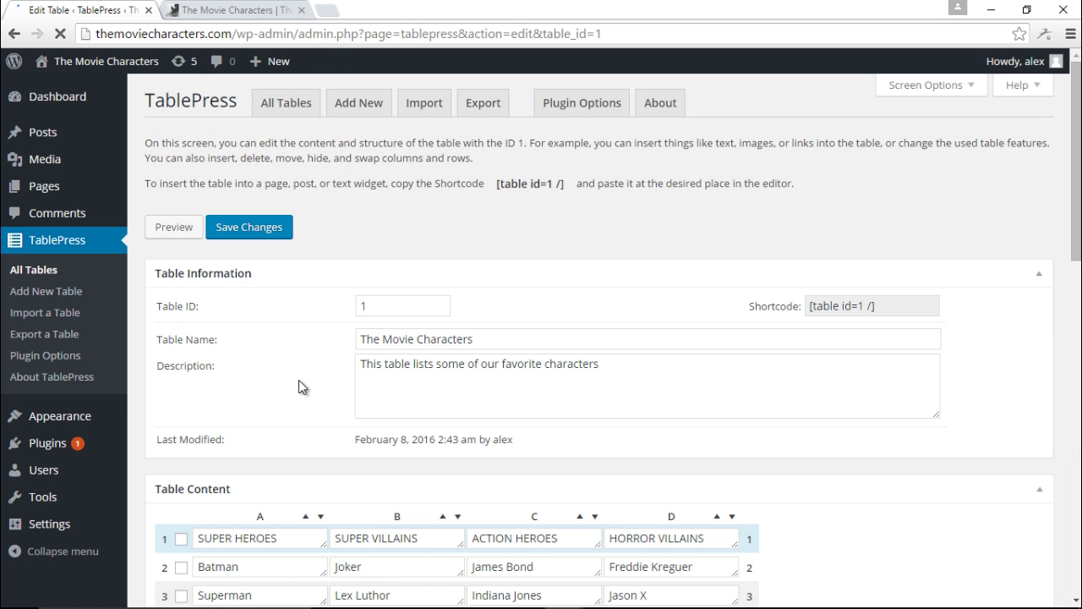
scroll(1039, 356, "down", 4)
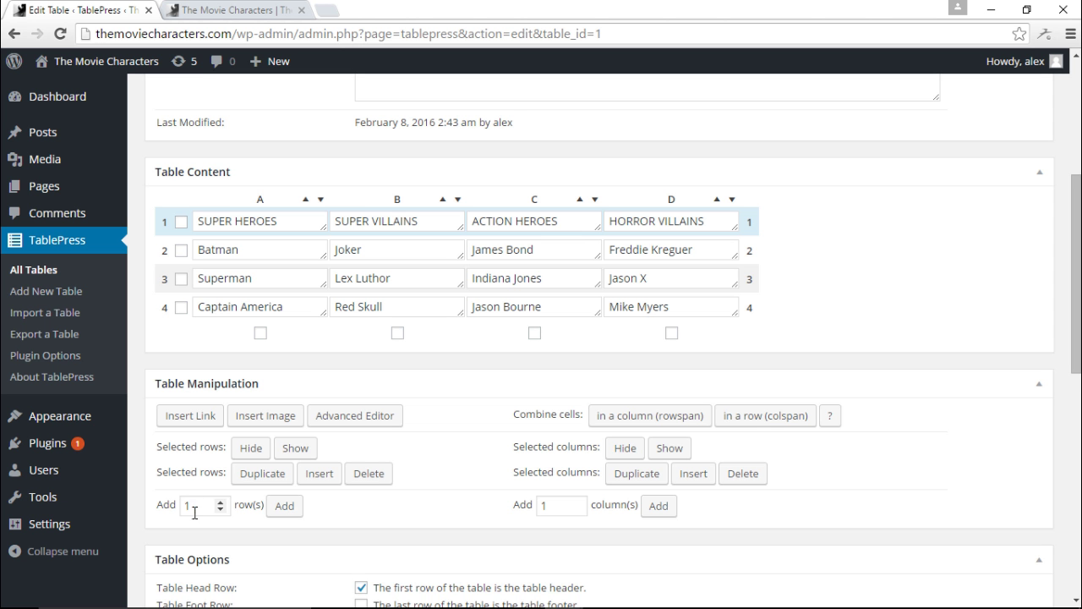
Add a fifth row and enter Spider Man in A5 and Venom in B5.
left_click(284, 505)
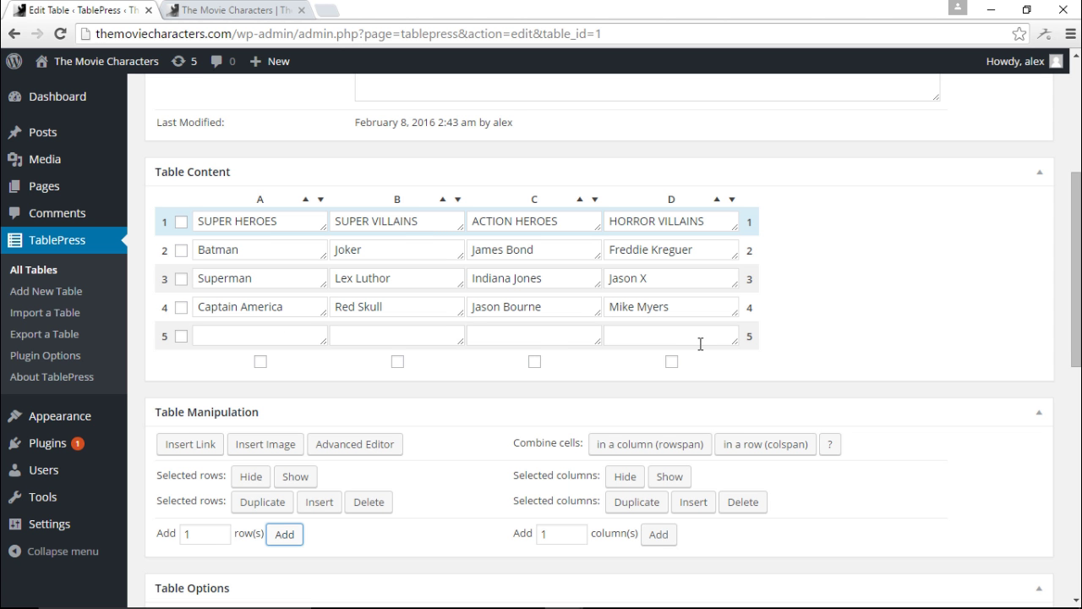
left_click(271, 334)
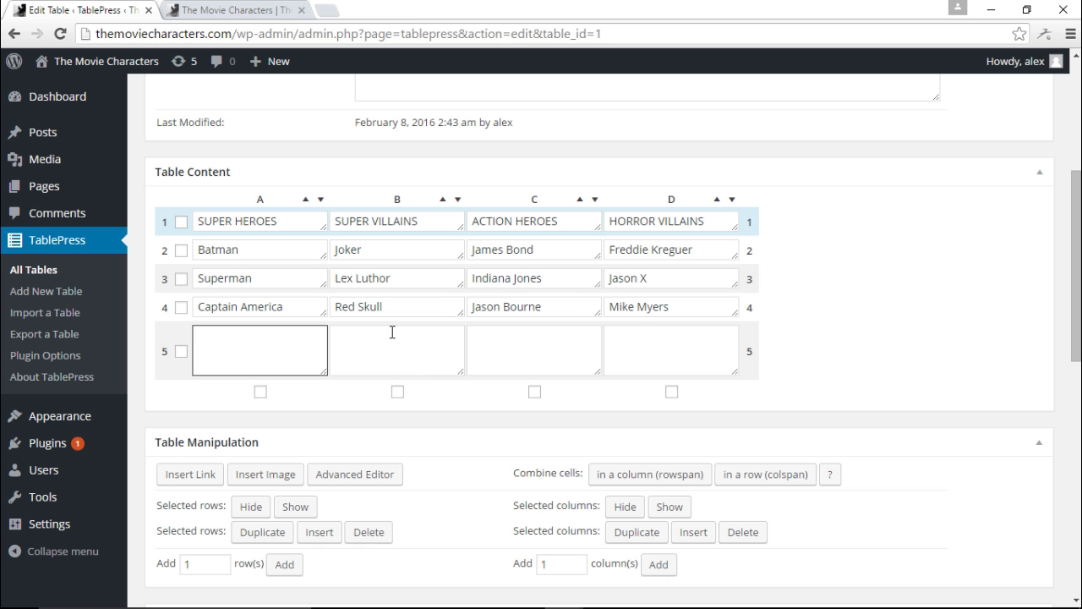
type("Spider Man")
left_click(393, 332)
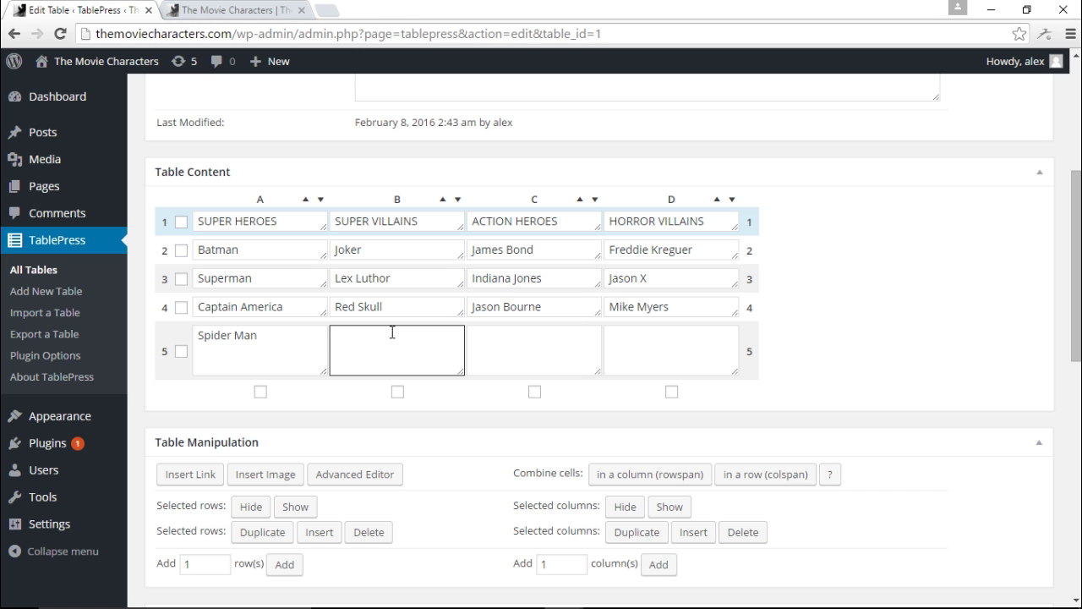
type("Green")
key("BackSpace")
key("BackSpace")
key("BackSpace")
key("BackSpace")
key("BackSpace")
key("BackSpace")
type("Venom")
Enter John Mclane in C5 and a name under HORROR VILLAINS in D5.
key("Tab")
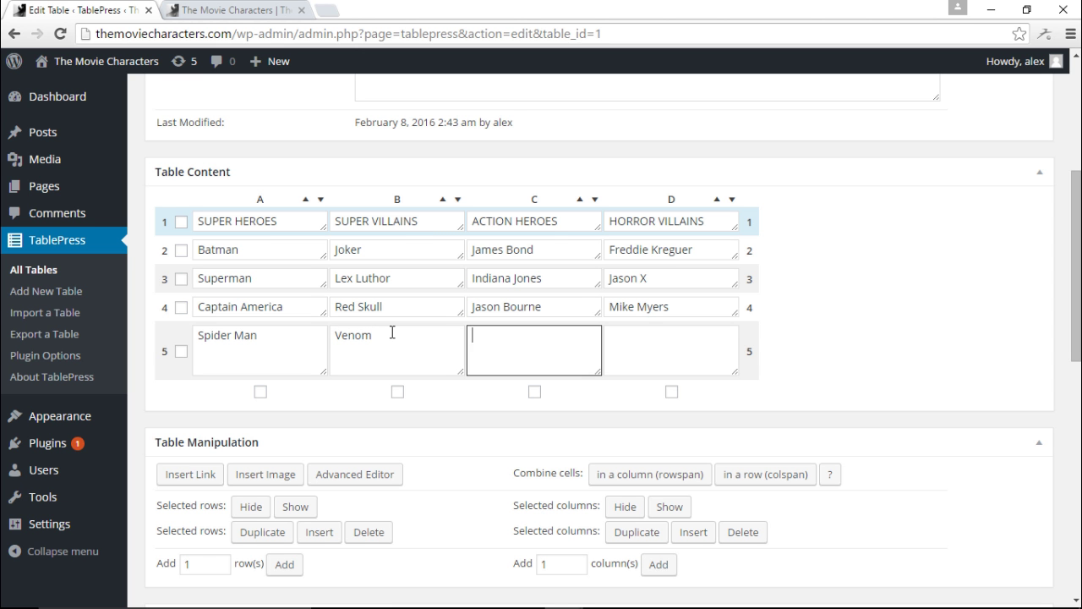
type("John Mclane")
key("Tab")
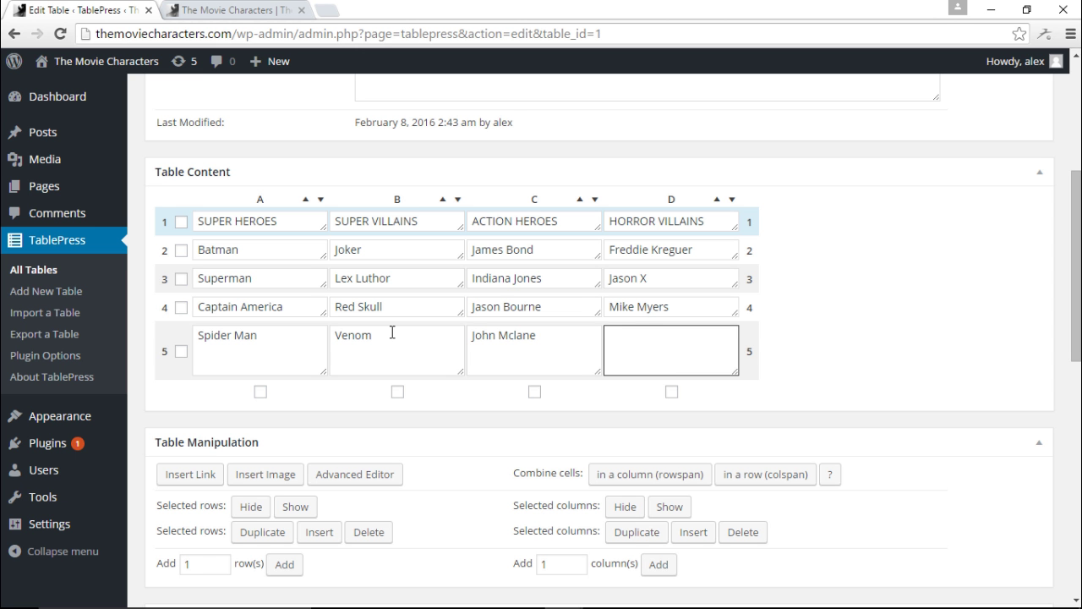
type("arack")
key("BackSpace")
type("ck ")
type("On")
type("bama")
left_click_drag(700, 338, 613, 341)
left_click(695, 343)
scroll(696, 343, "down", 1)
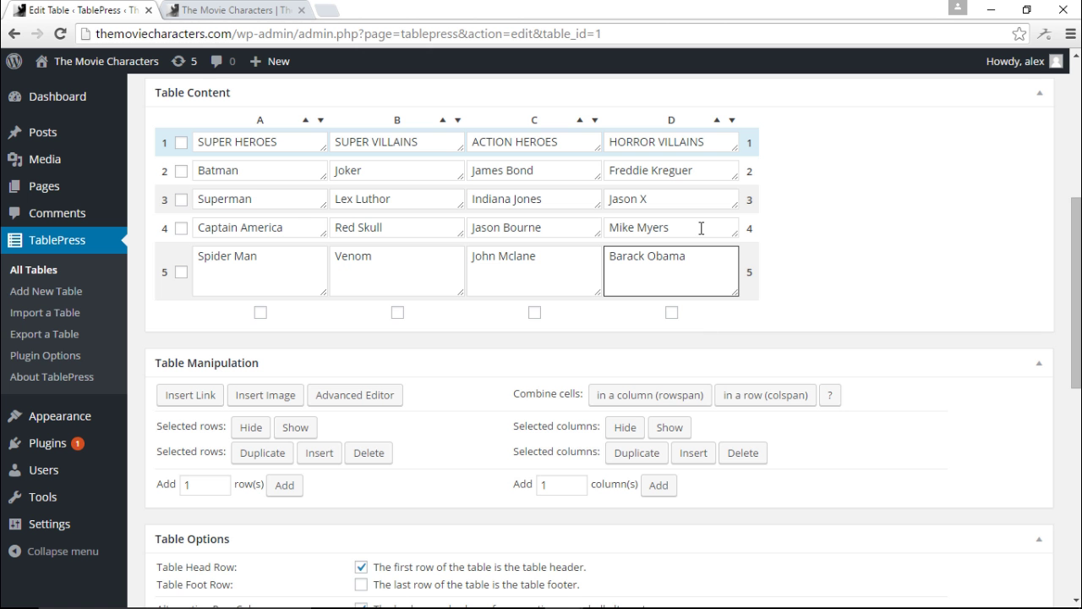
scroll(816, 269, "down", 1)
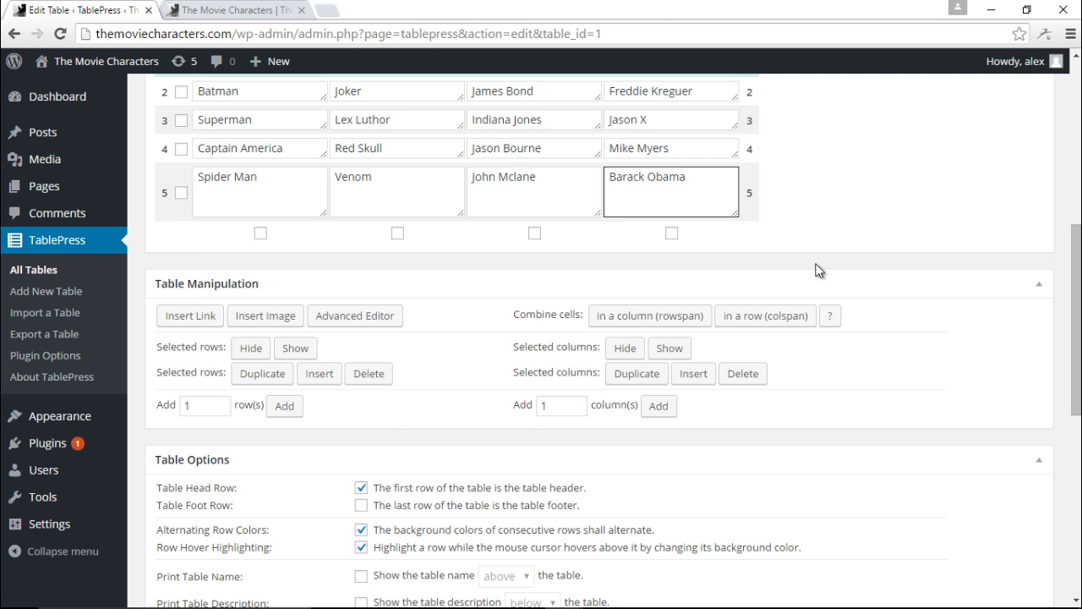
Save the table with the new Spider Man row and preview it.
scroll(817, 269, "up", 2)
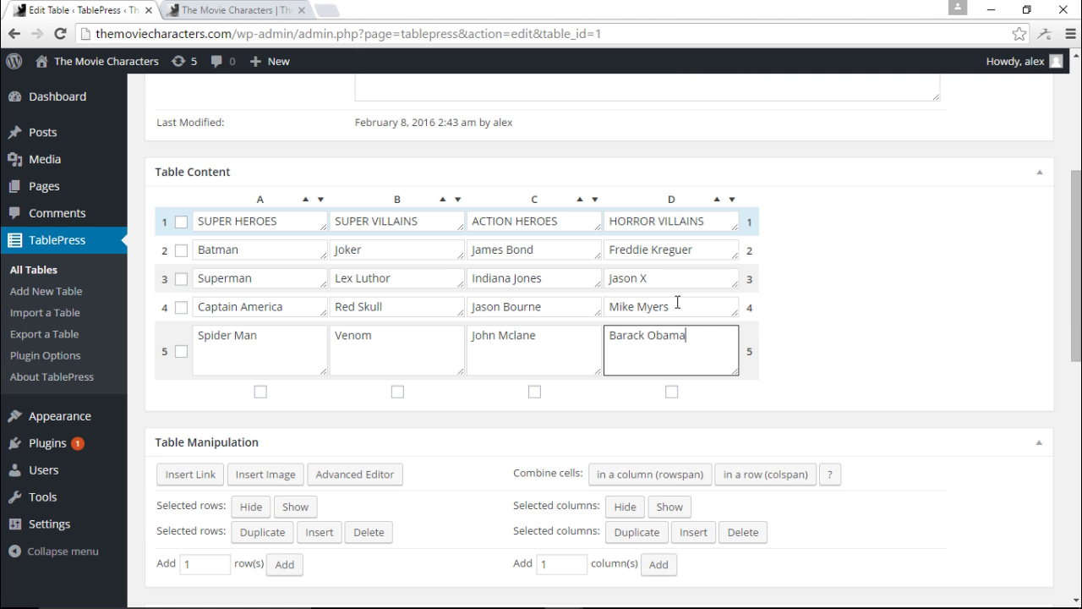
scroll(856, 332, "down", 1)
left_click(784, 262)
scroll(921, 292, "up", 1)
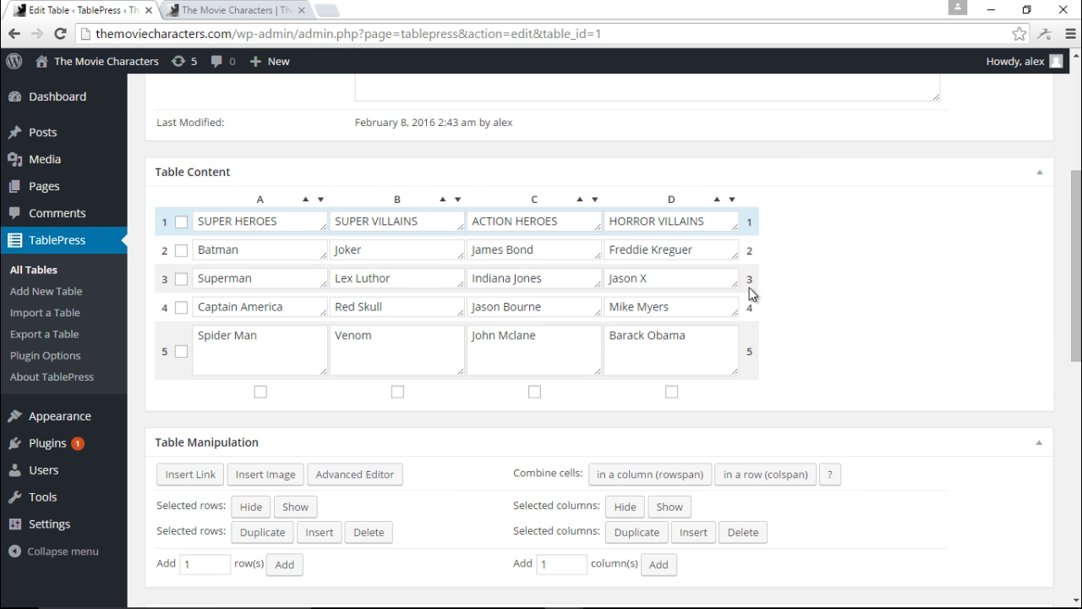
scroll(750, 293, "up", 4)
left_click(254, 226)
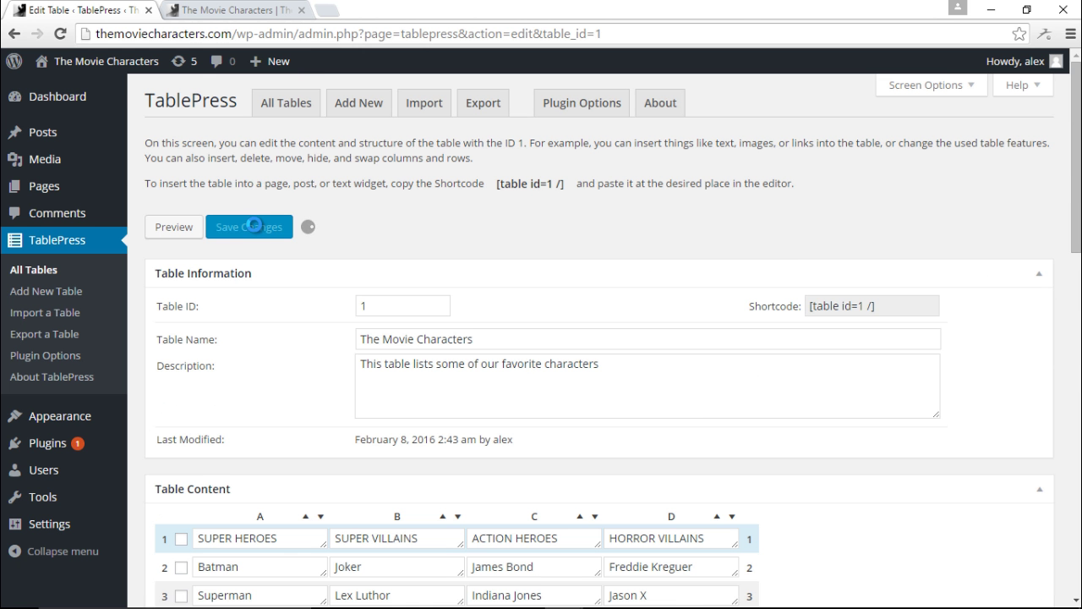
left_click(174, 226)
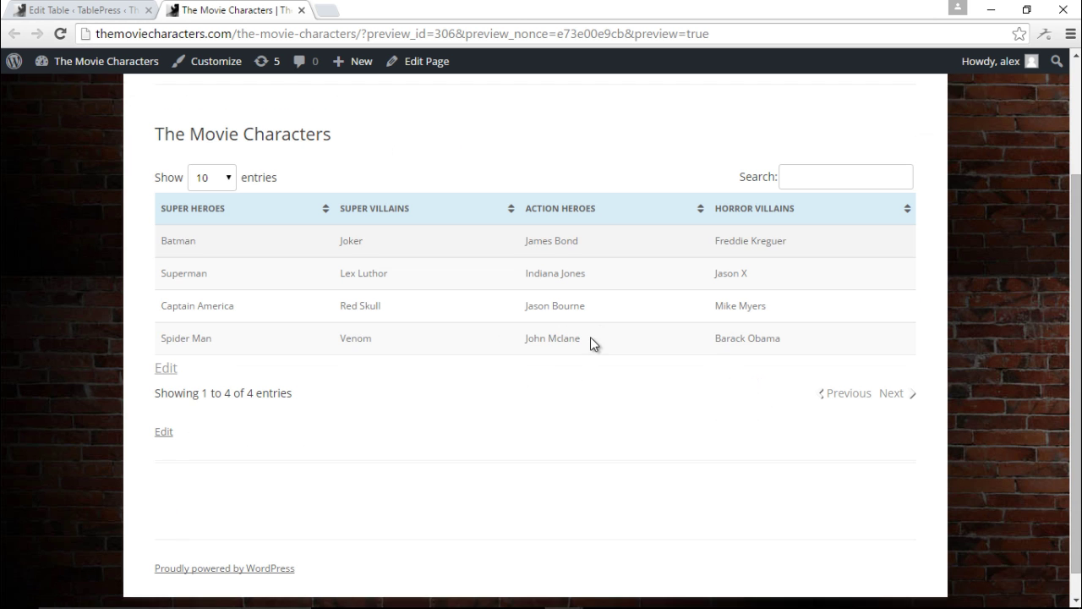
scroll(590, 338, "down", 1)
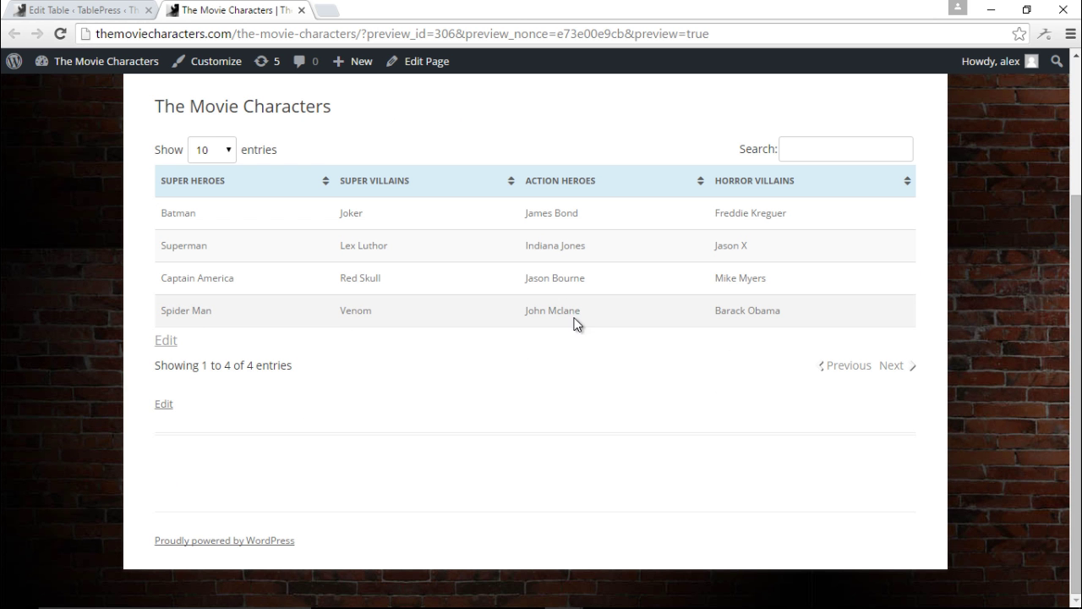
In the Advanced Editor, wrap Joker in cell B2 with <strong> bold markup.
left_click(60, 10)
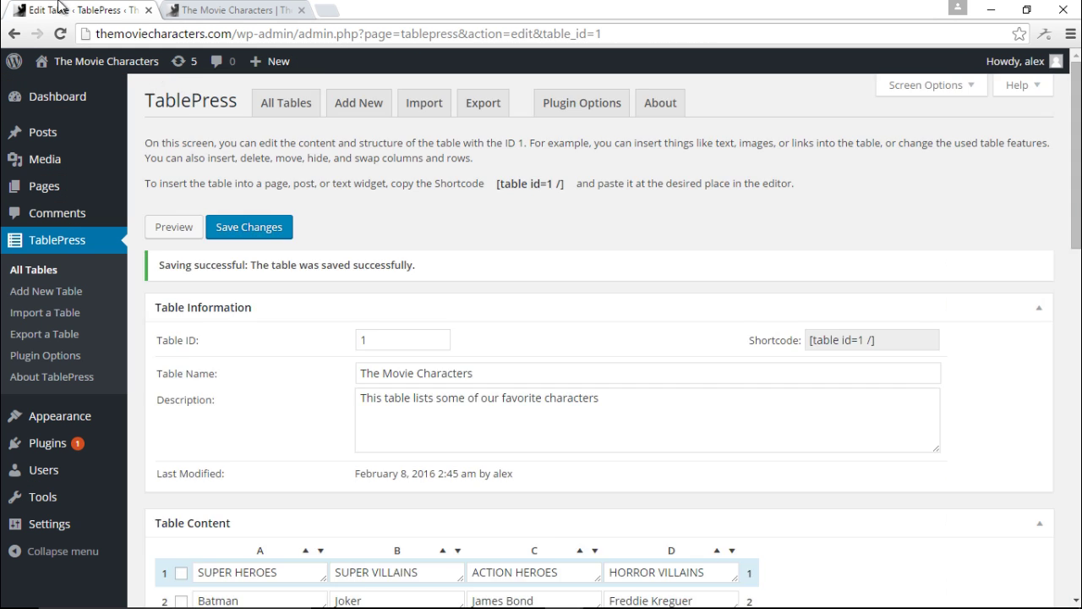
scroll(681, 355, "down", 6)
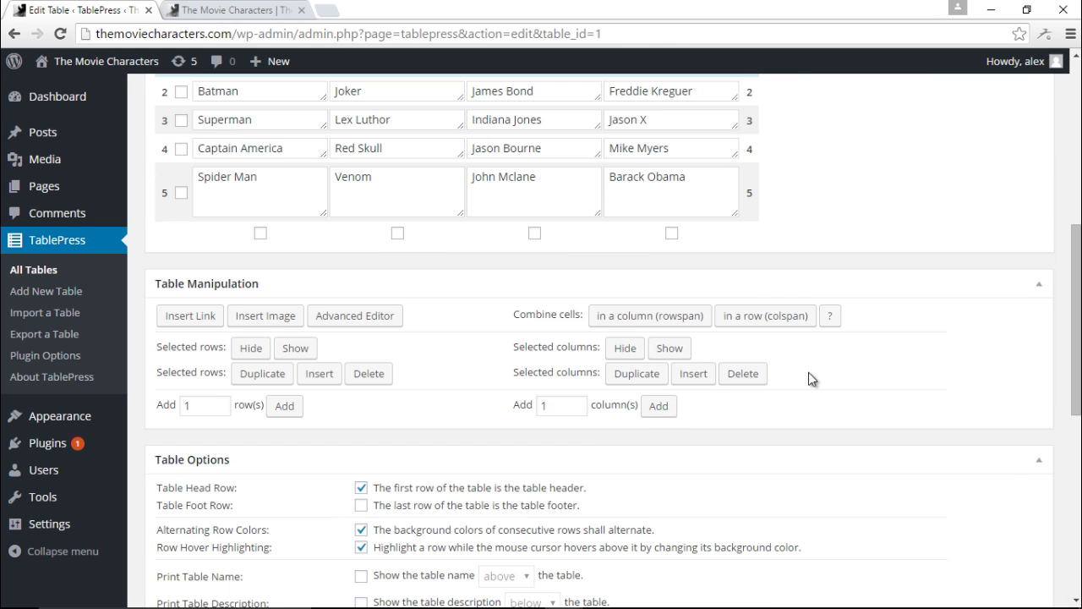
scroll(774, 338, "up", 1)
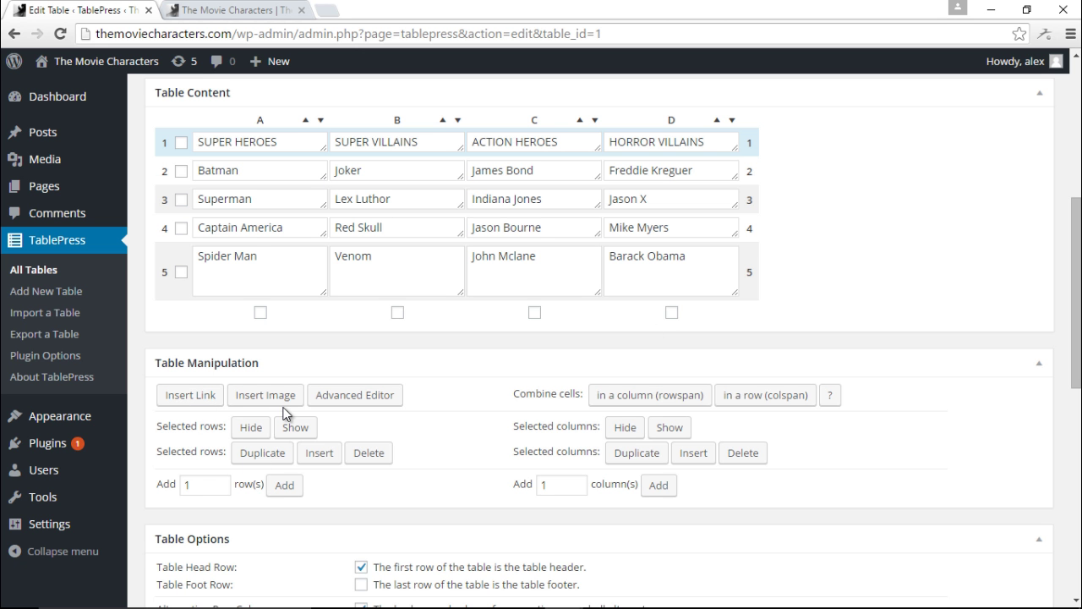
left_click(360, 404)
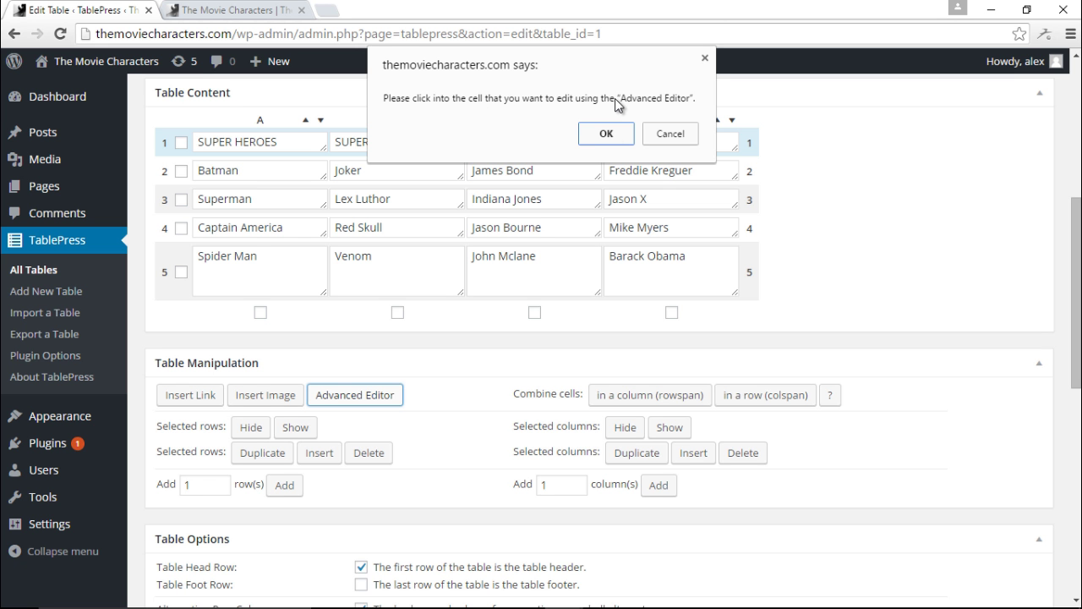
left_click(607, 133)
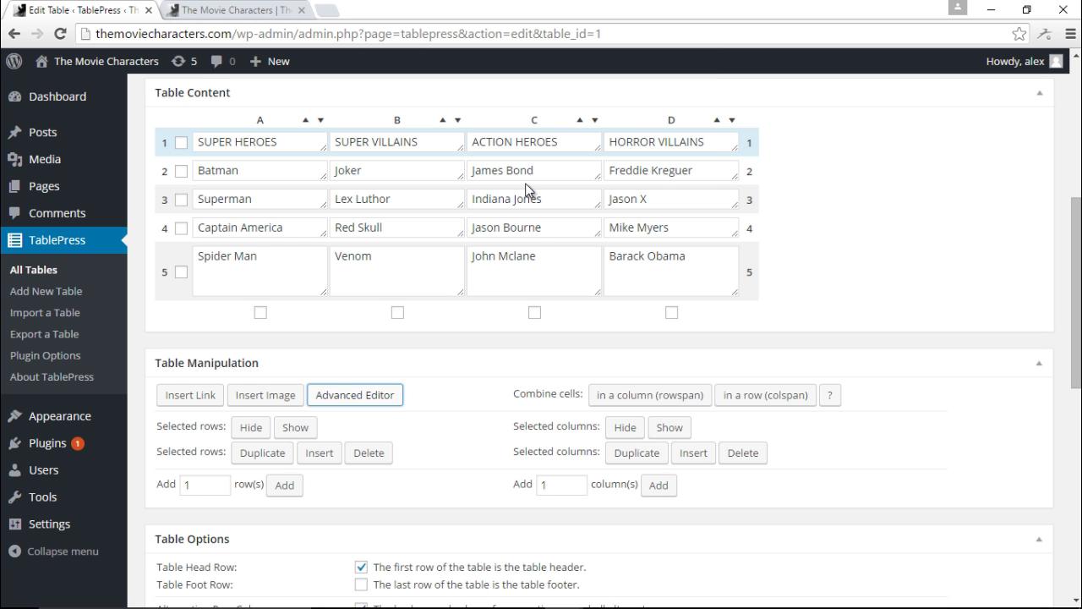
left_click(372, 172)
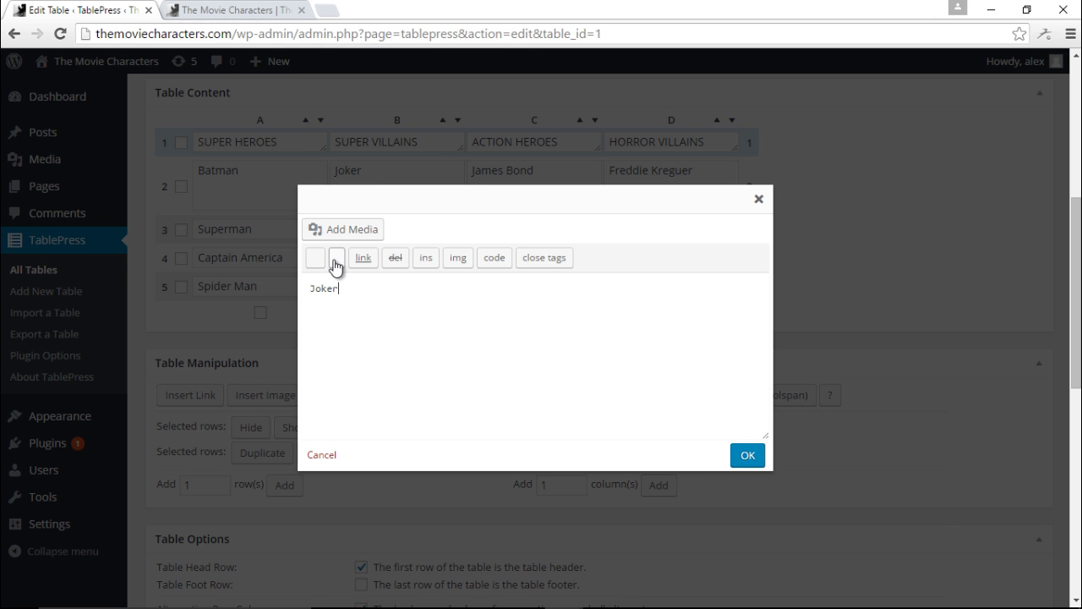
left_click_drag(342, 287, 306, 287)
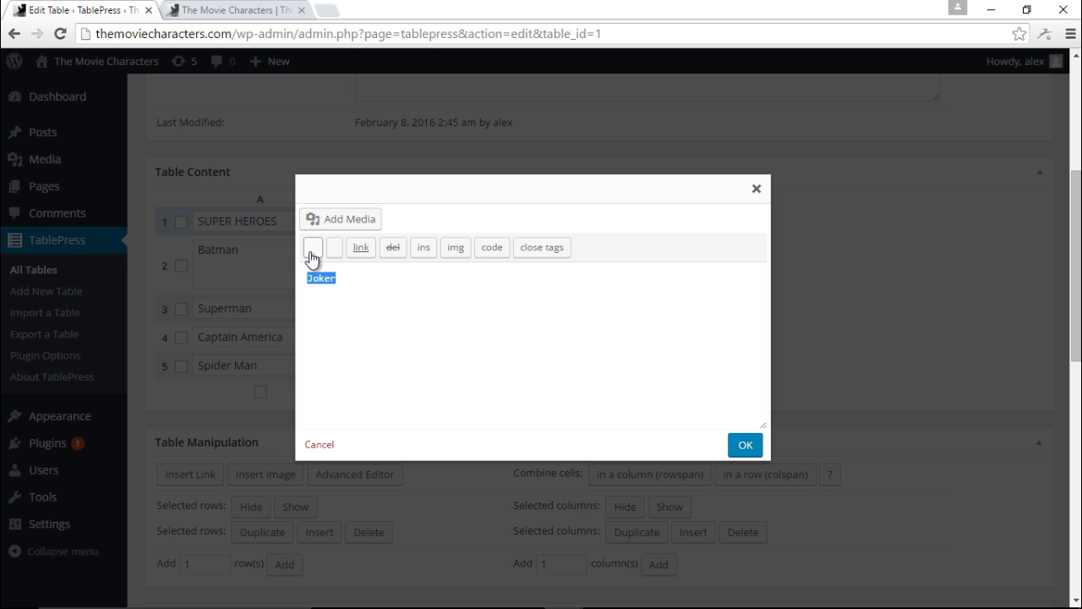
left_click(355, 295)
double_click(329, 280)
left_click(316, 253)
left_click(748, 445)
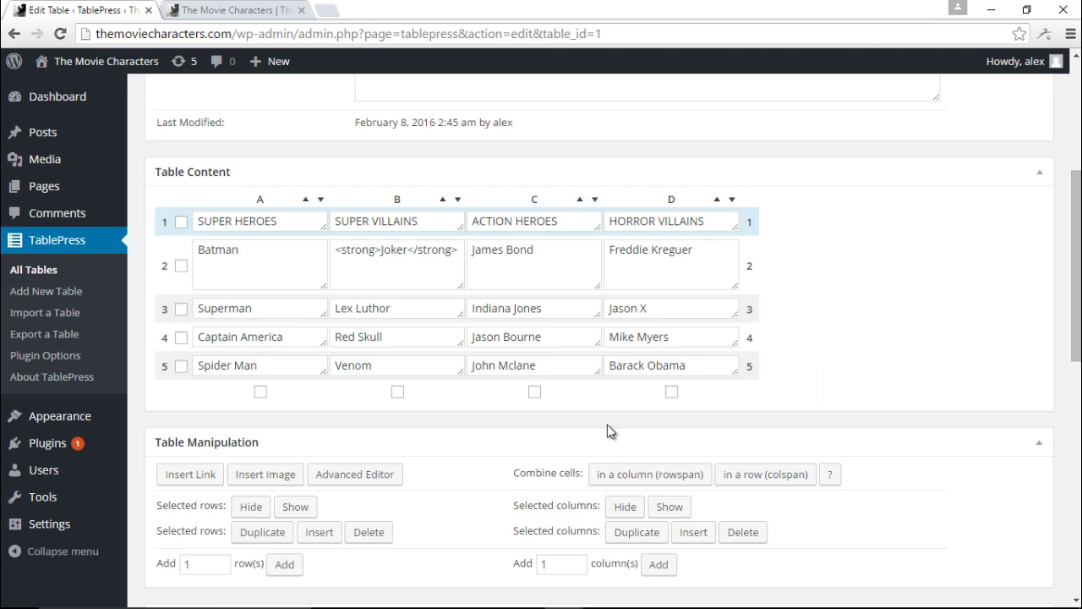
scroll(607, 424, "up", 5)
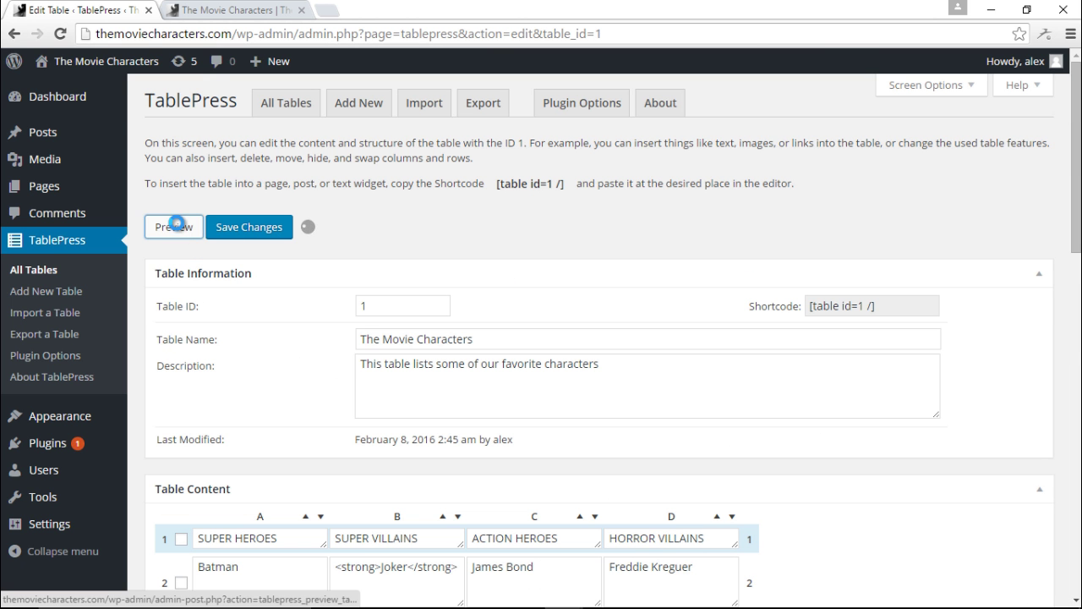
Preview the movie characters table and close the preview.
left_click(176, 225)
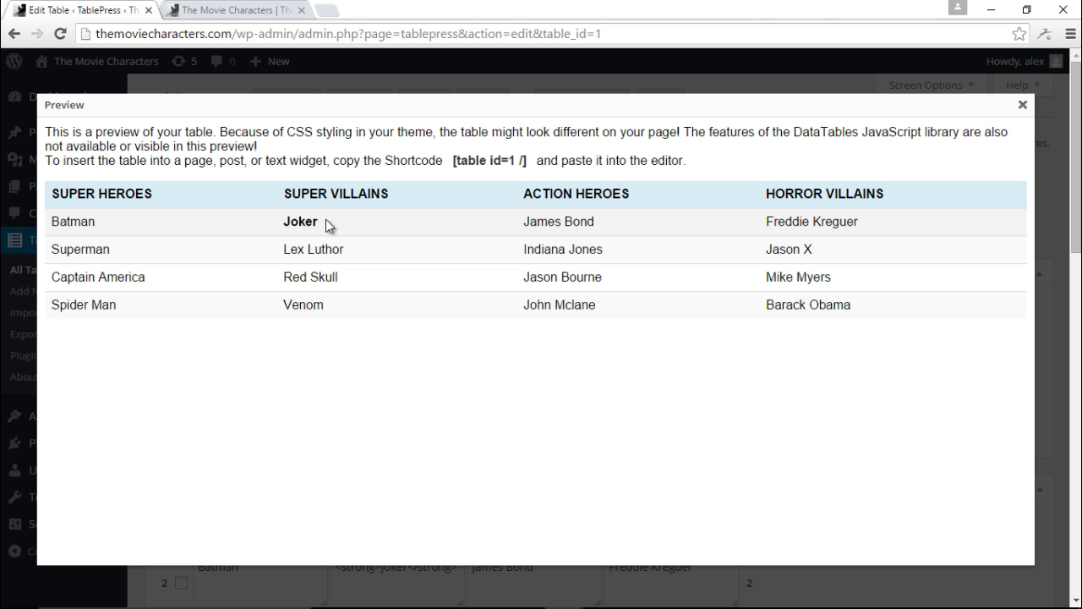
left_click(1023, 105)
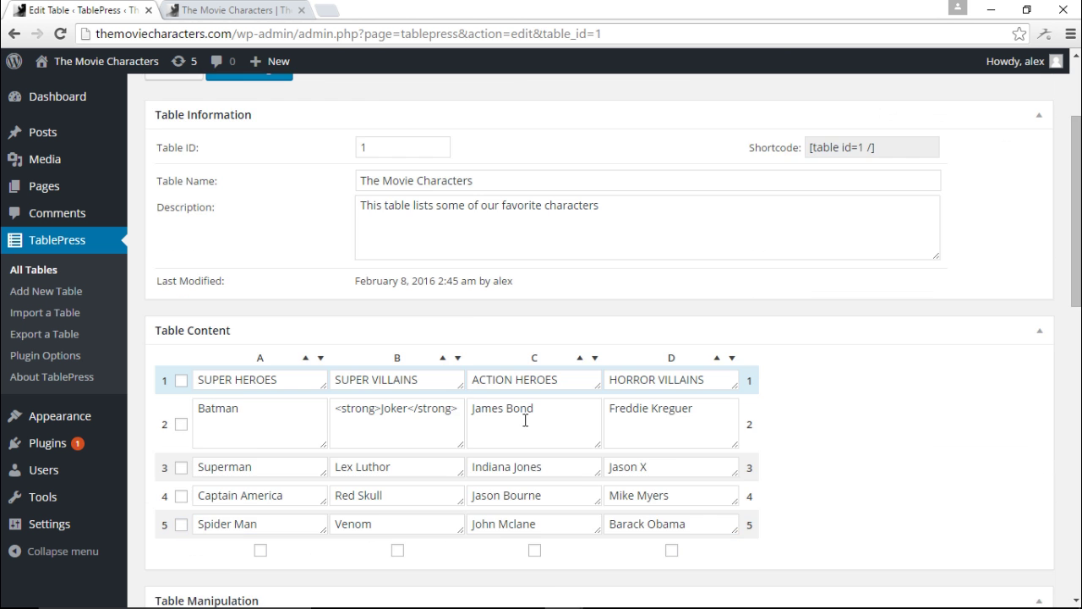
scroll(524, 422, "down", 4)
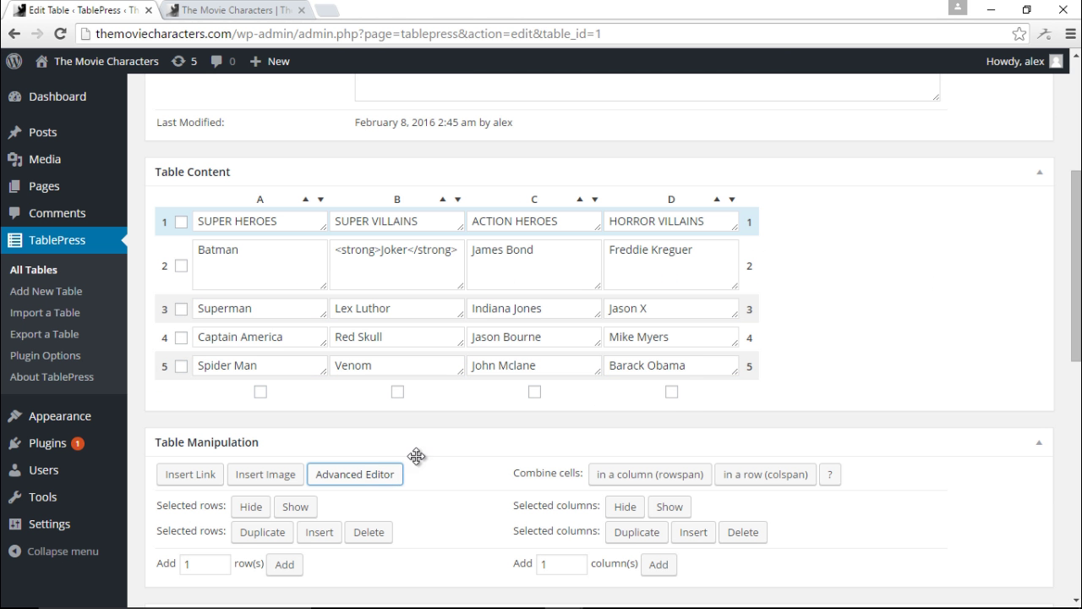
Italicize Barack Obama in cell D5 via the Advanced Editor and preview the result.
left_click(687, 364)
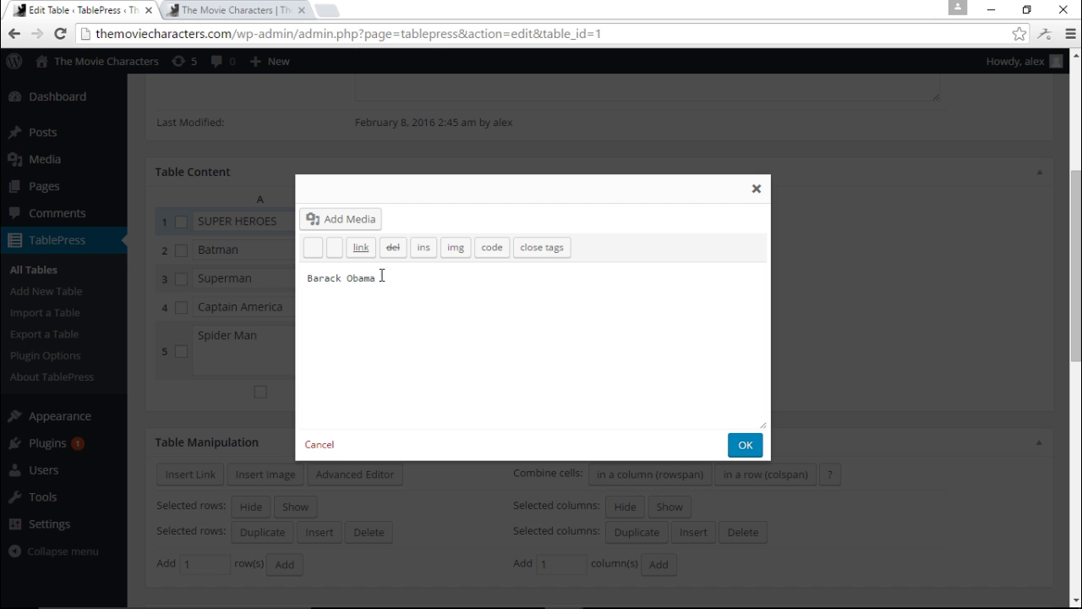
left_click_drag(377, 278, 302, 278)
left_click(336, 249)
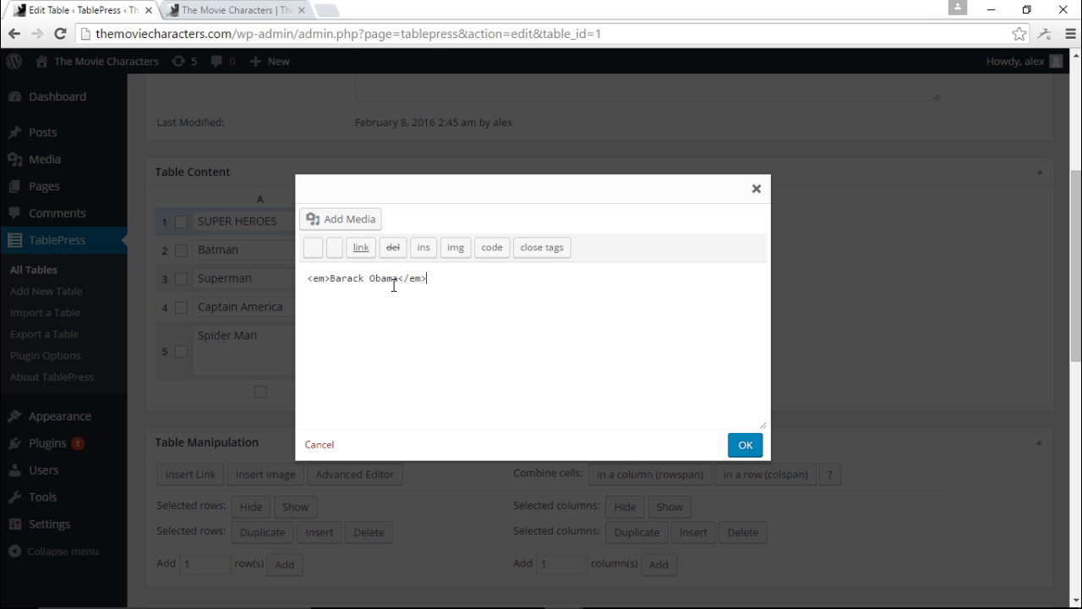
left_click(745, 446)
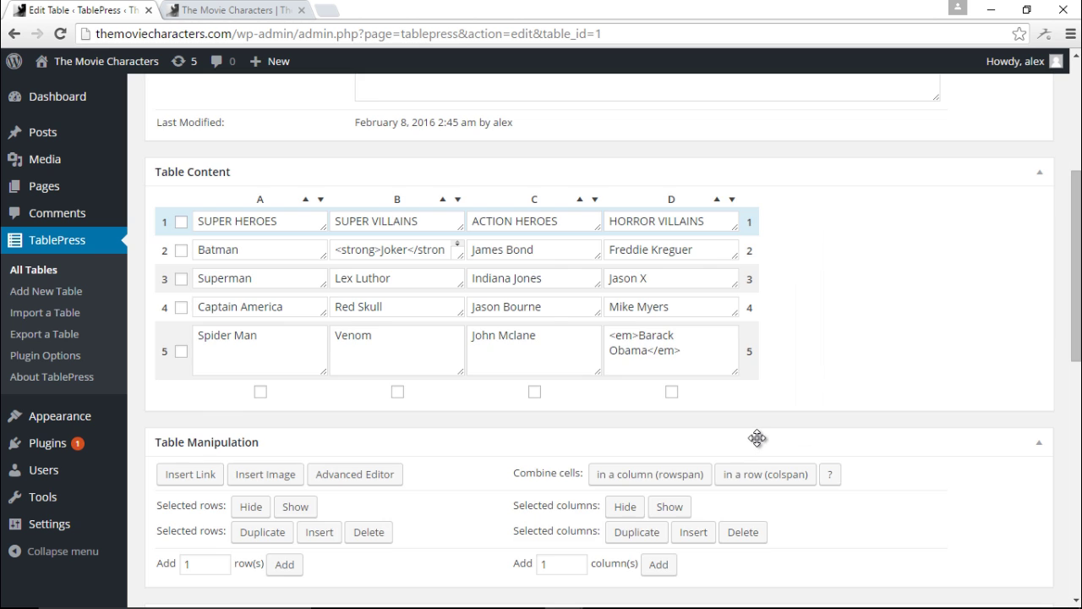
scroll(750, 375, "up", 4)
left_click(174, 228)
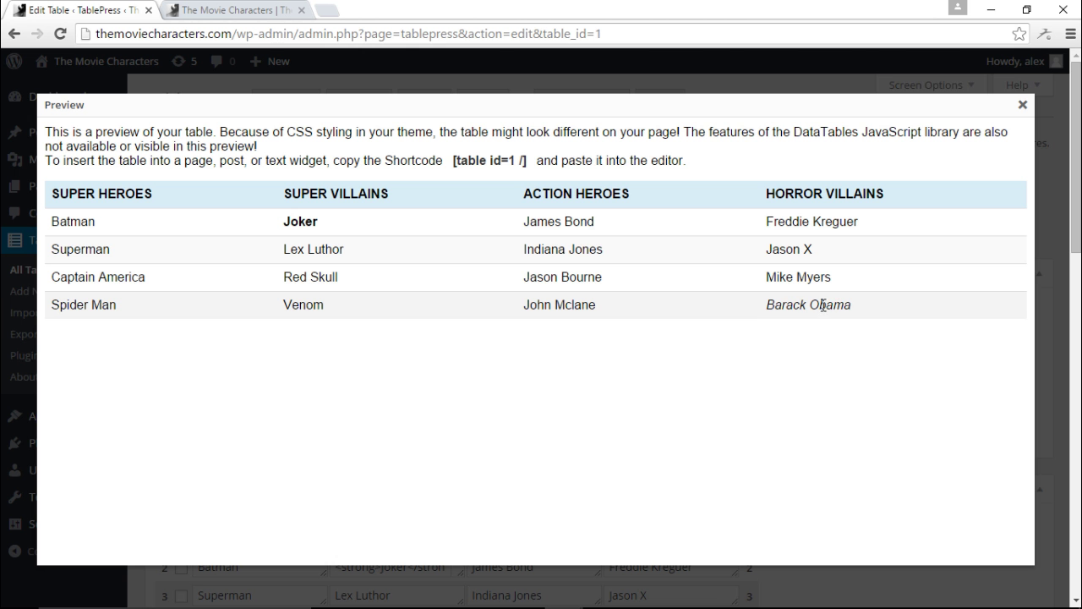
left_click(1023, 105)
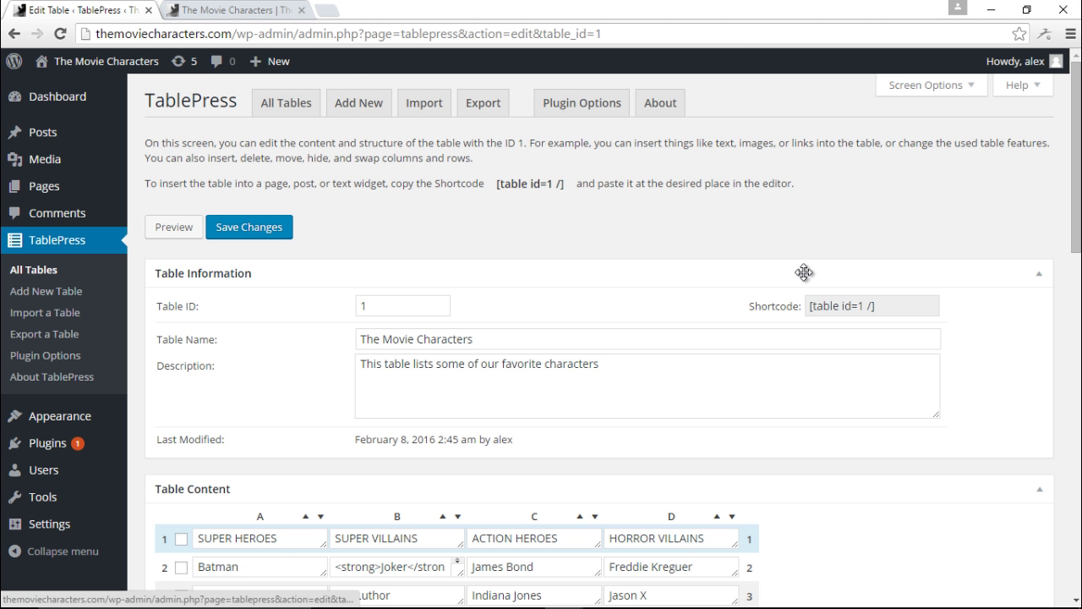
scroll(804, 273, "down", 4)
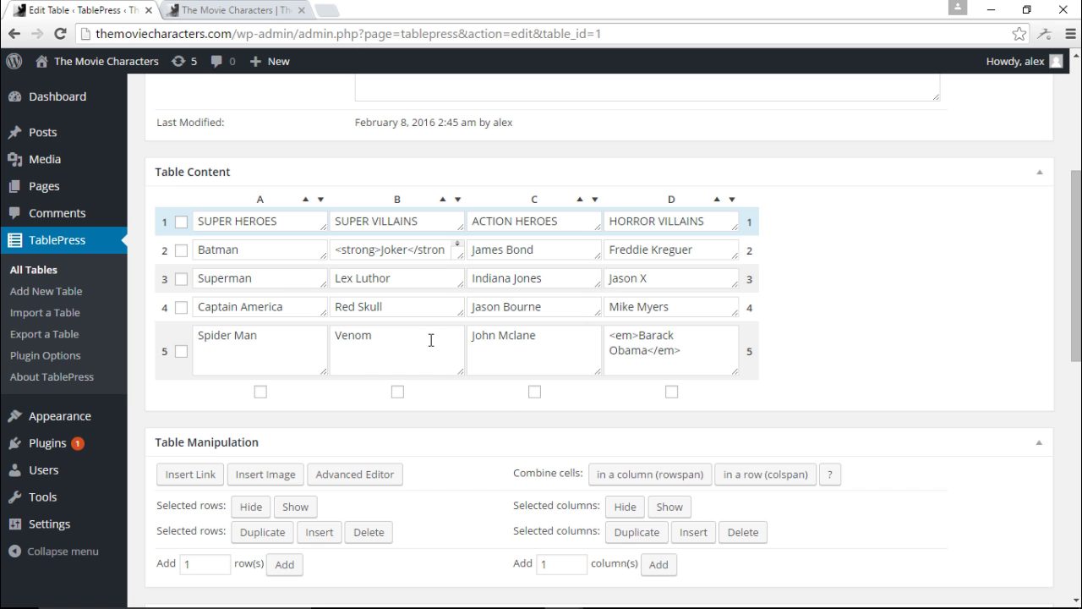
Insert the Captain America picture into cell A4 at Thumbnail size with Left alignment.
left_click(302, 308)
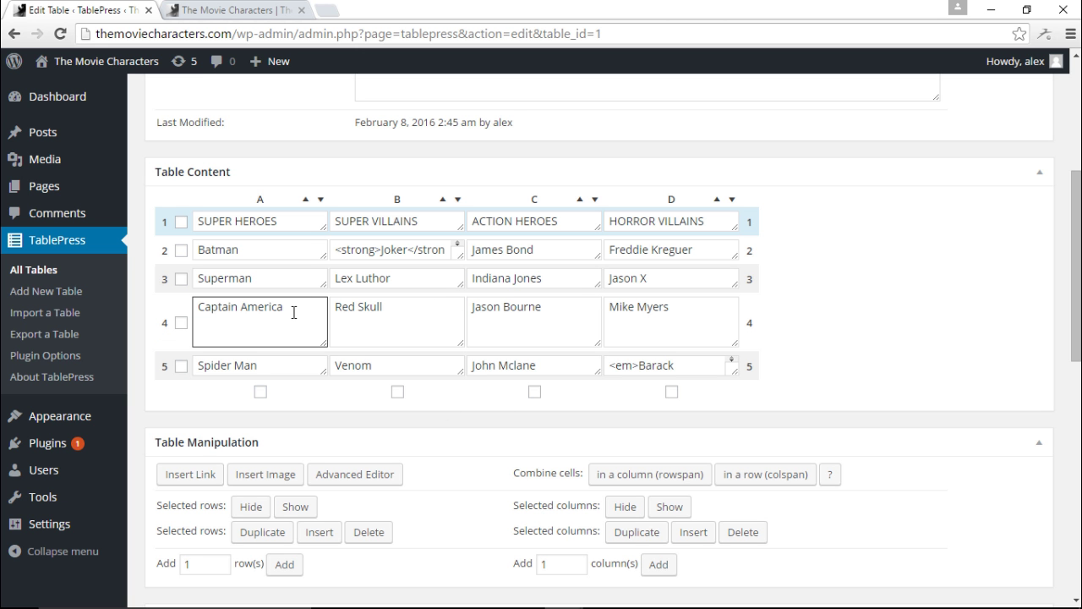
left_click(273, 479)
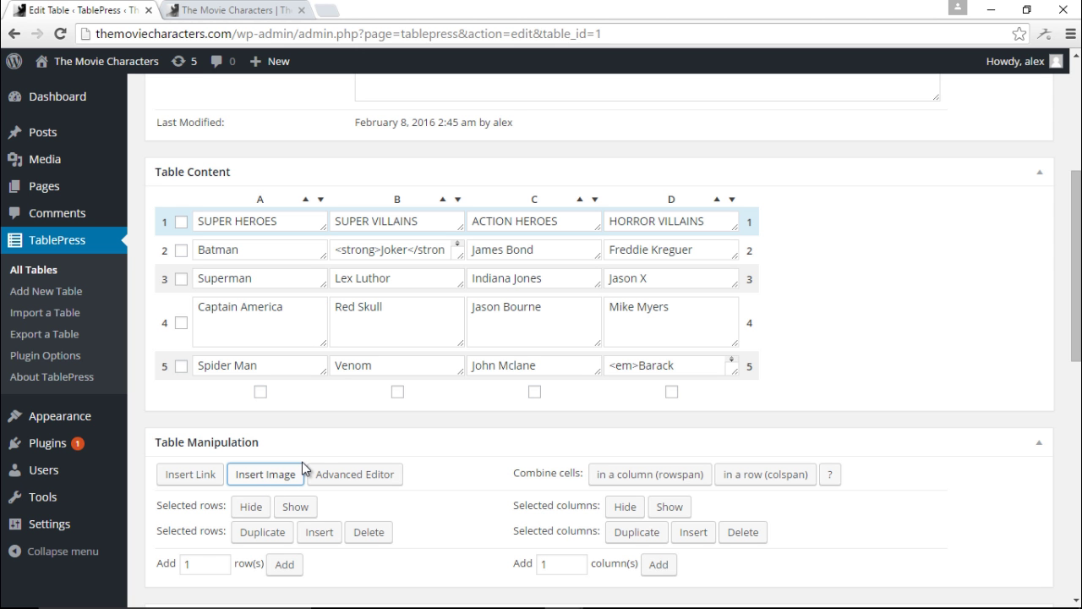
left_click(308, 323)
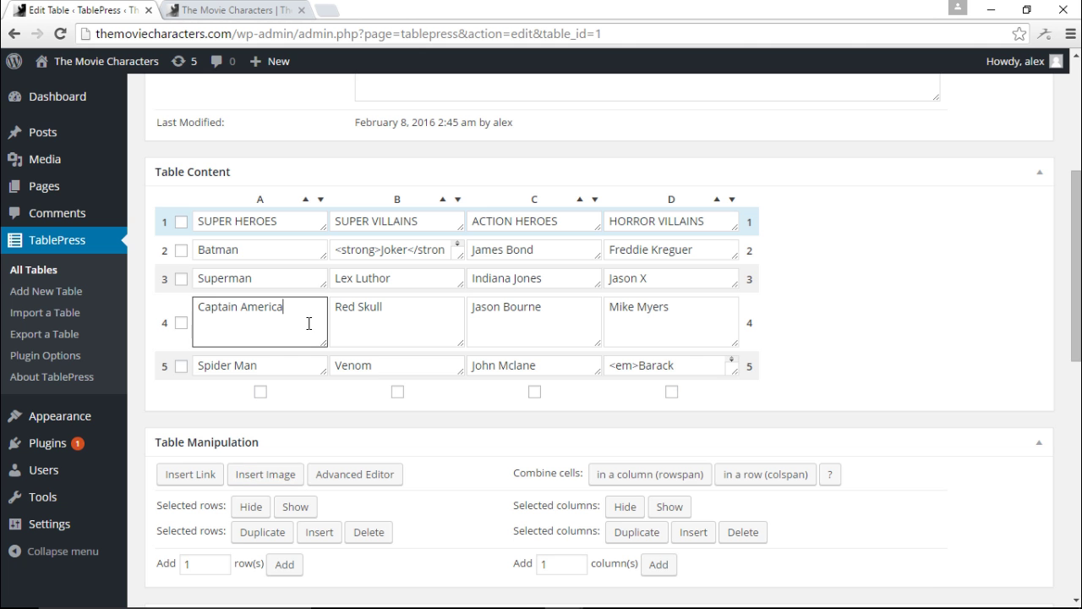
scroll(706, 331, "down", 2)
scroll(647, 245, "up", 3)
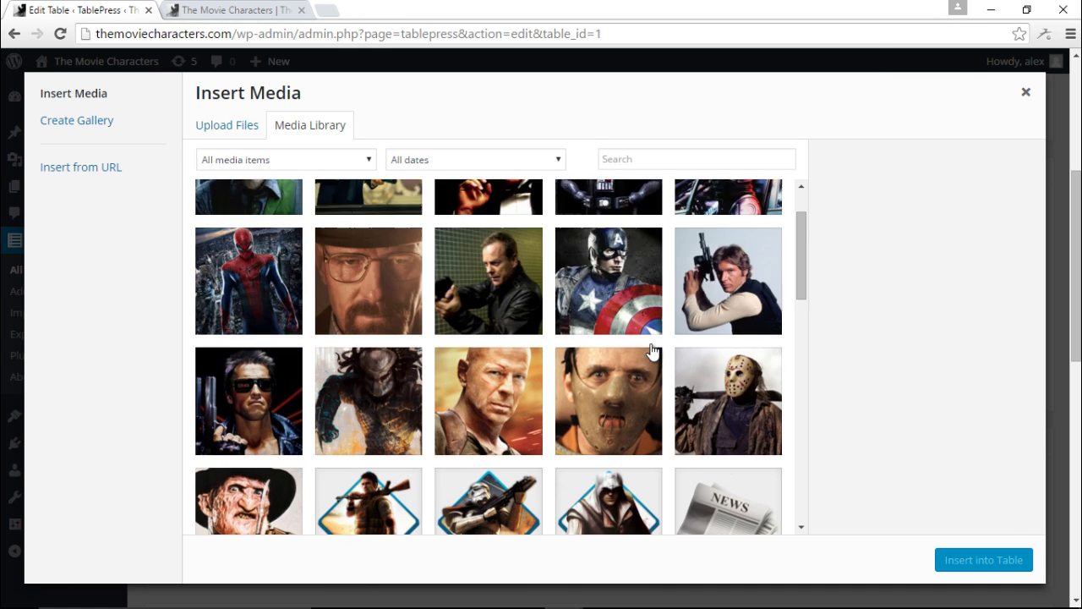
left_click(617, 337)
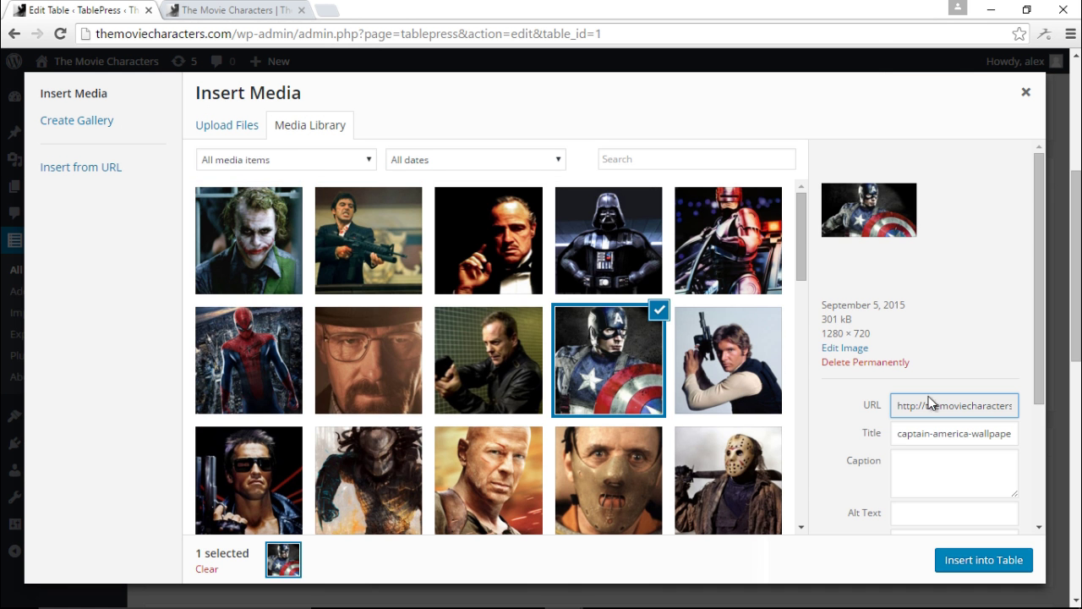
scroll(1006, 474, "down", 3)
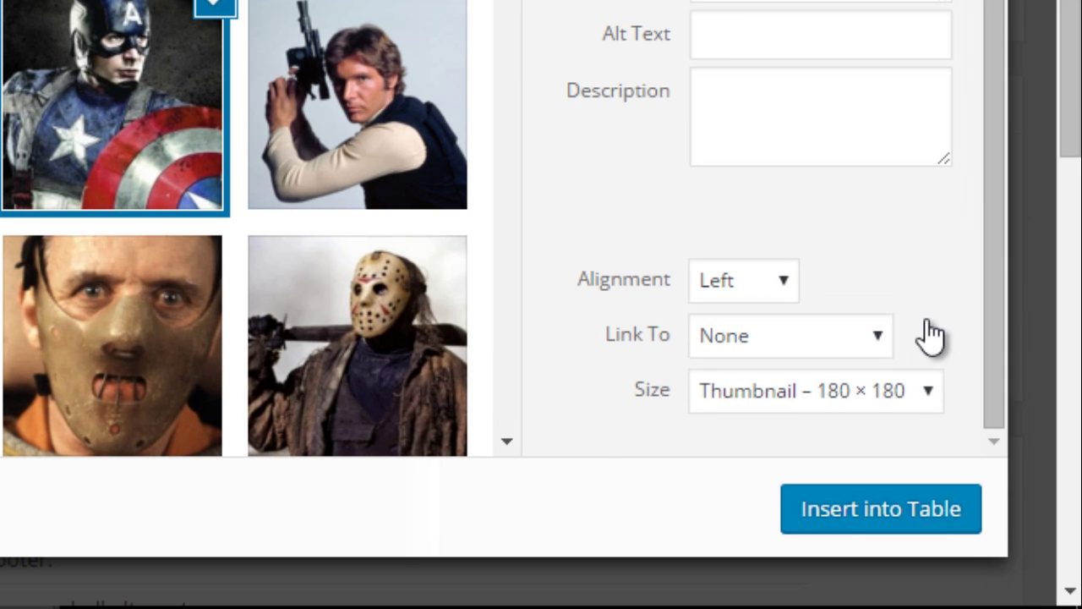
left_click(846, 390)
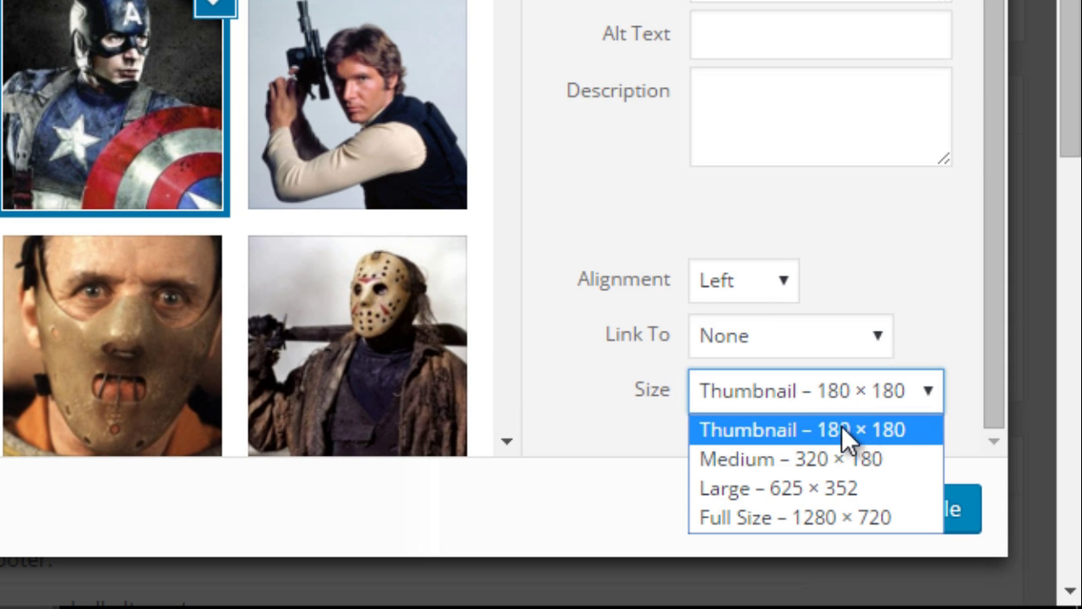
left_click(776, 282)
left_click(775, 281)
left_click(774, 281)
left_click(864, 506)
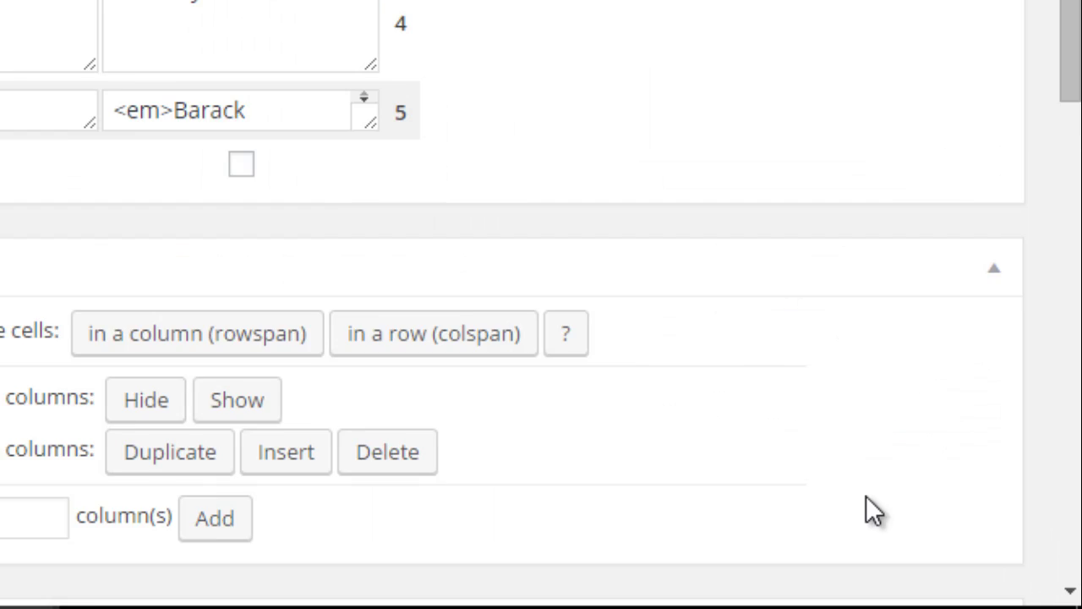
Preview the table showing the Captain America thumbnail beside the name.
scroll(866, 495, "up", 10)
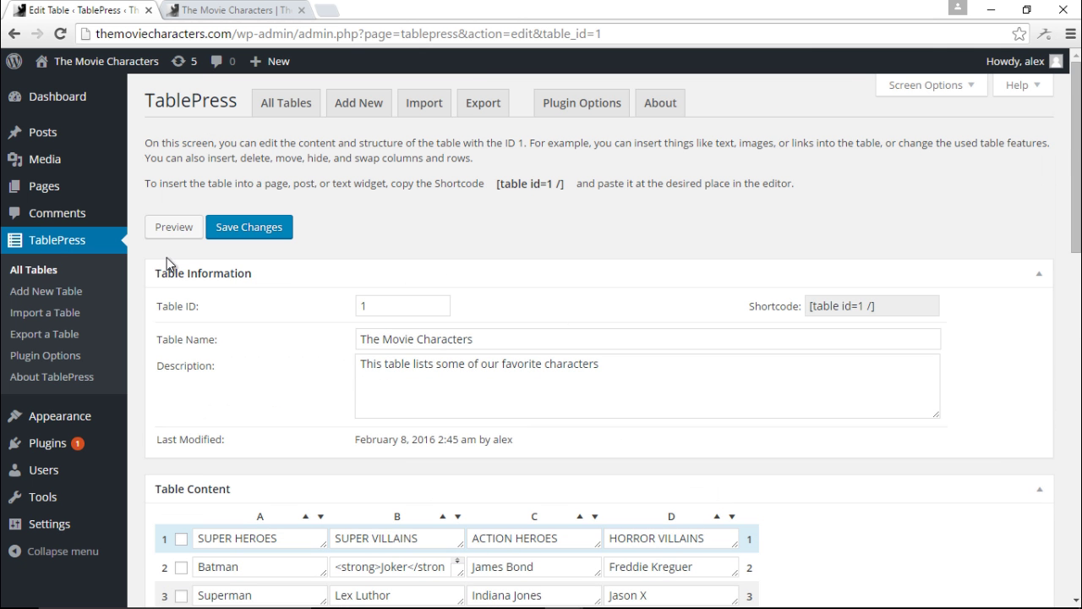
left_click(185, 229)
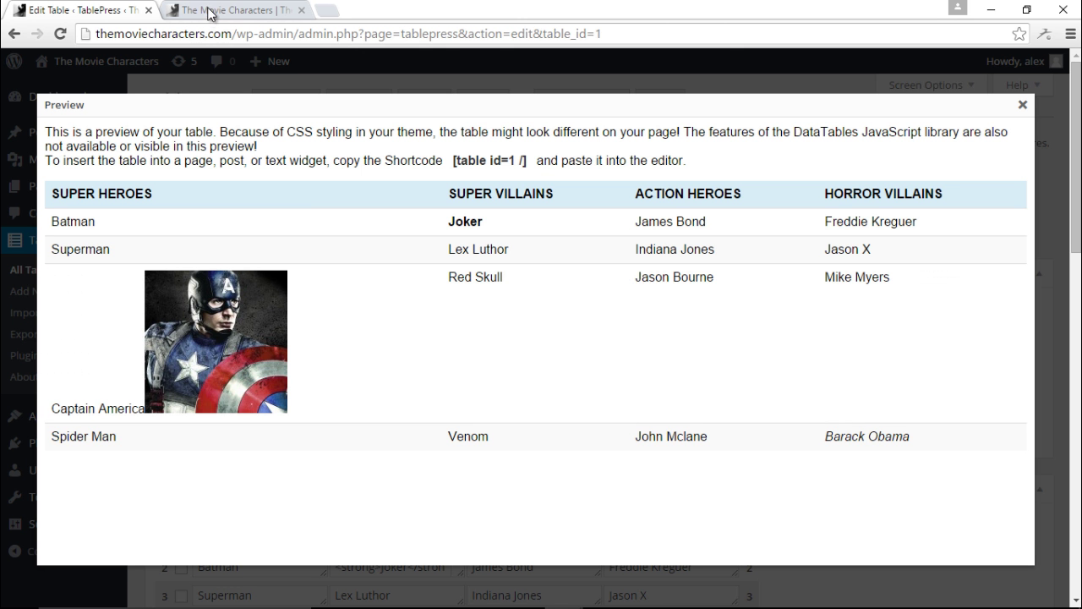
left_click(1026, 106)
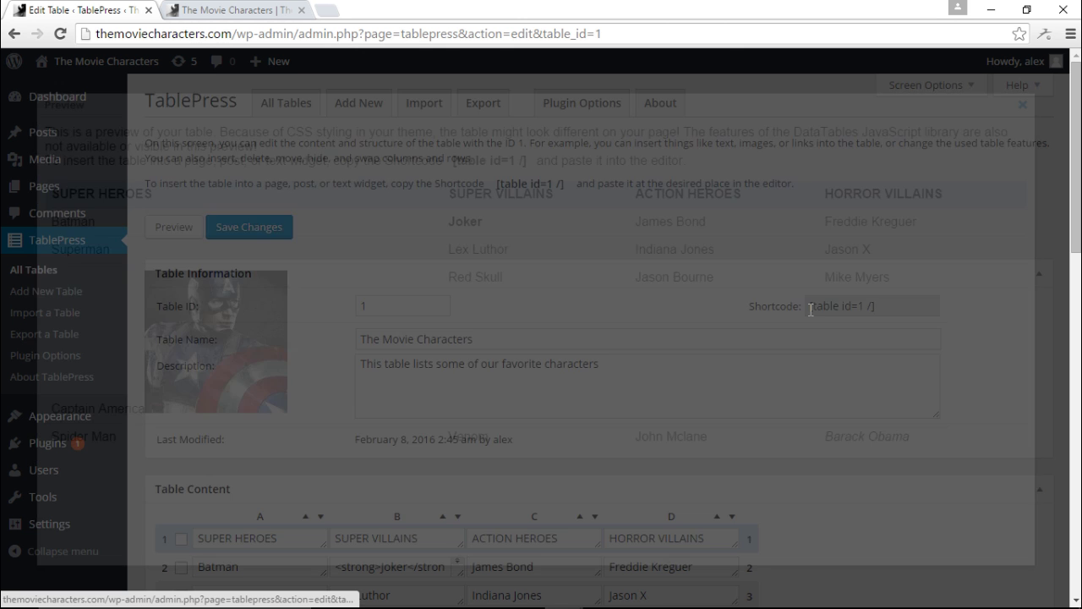
scroll(805, 331, "down", 2)
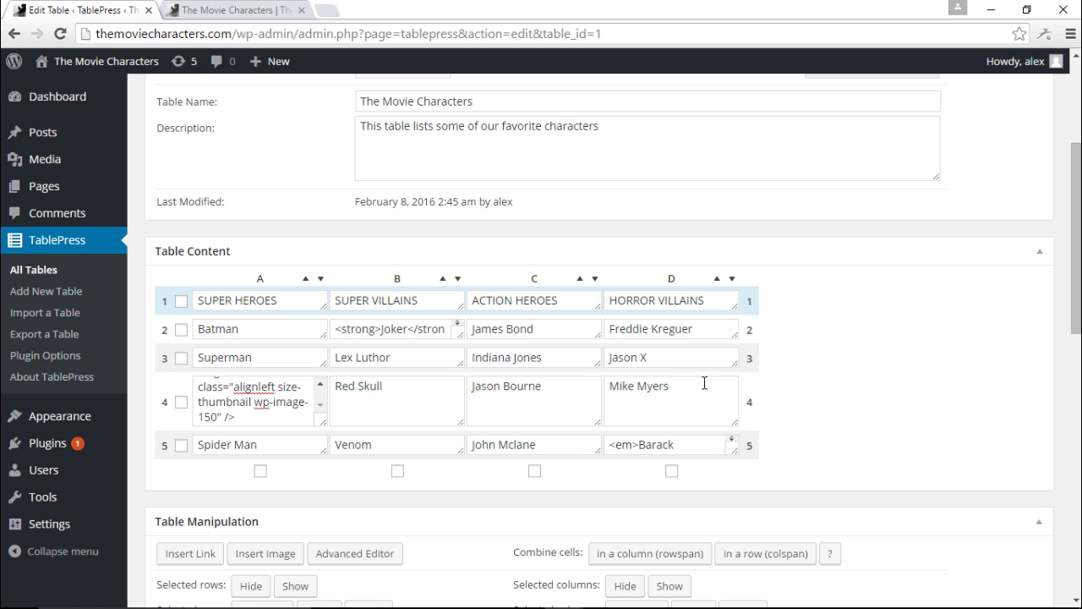
Insert the hockey-mask Jason picture into cell D3.
left_click(681, 361)
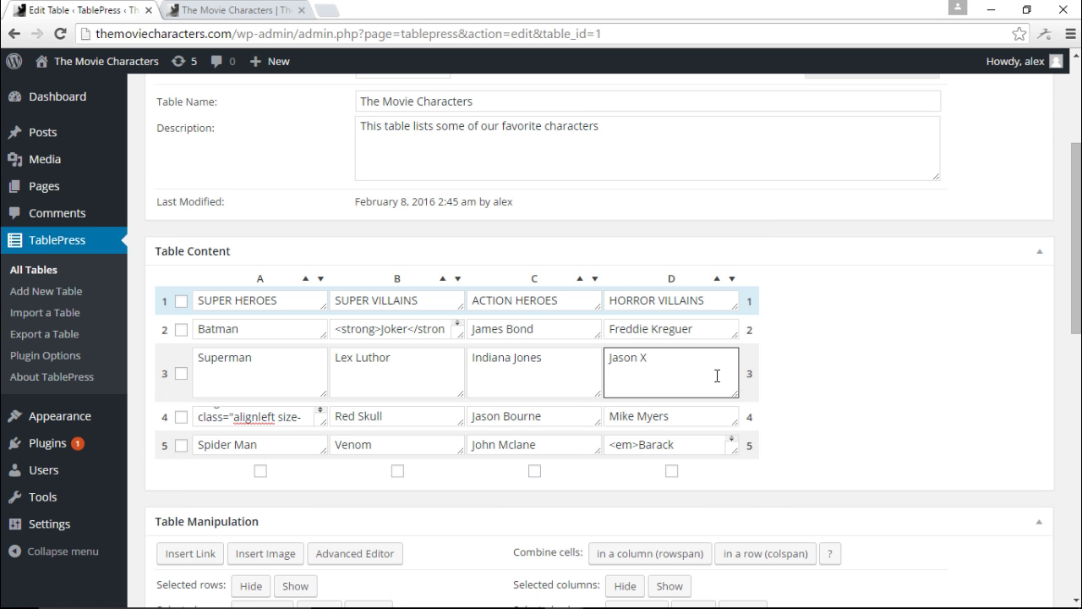
scroll(241, 491, "down", 1)
left_click(258, 475)
left_click(671, 280)
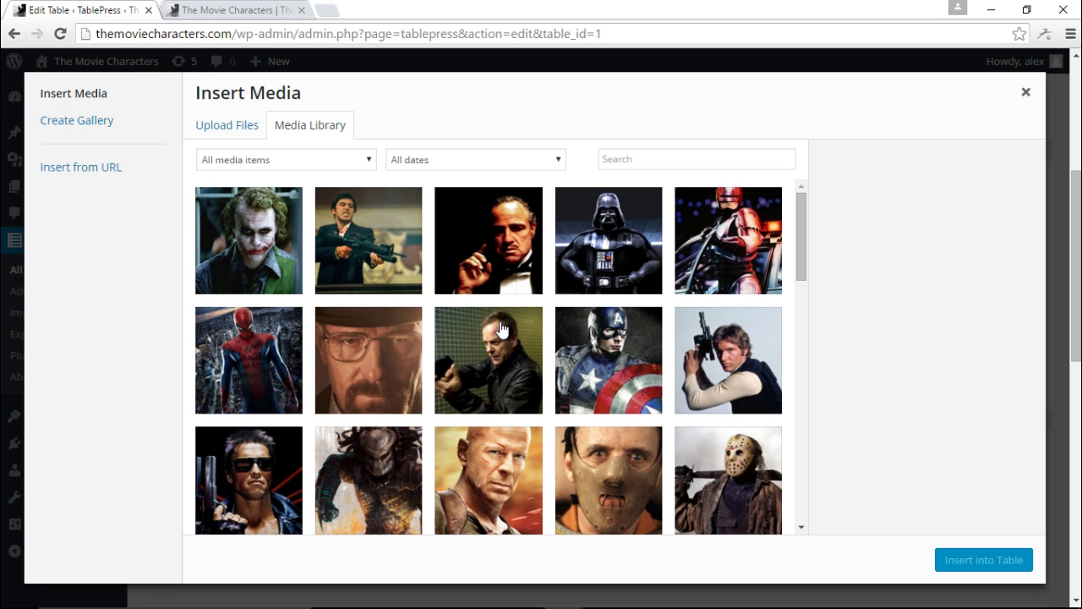
left_click(724, 479)
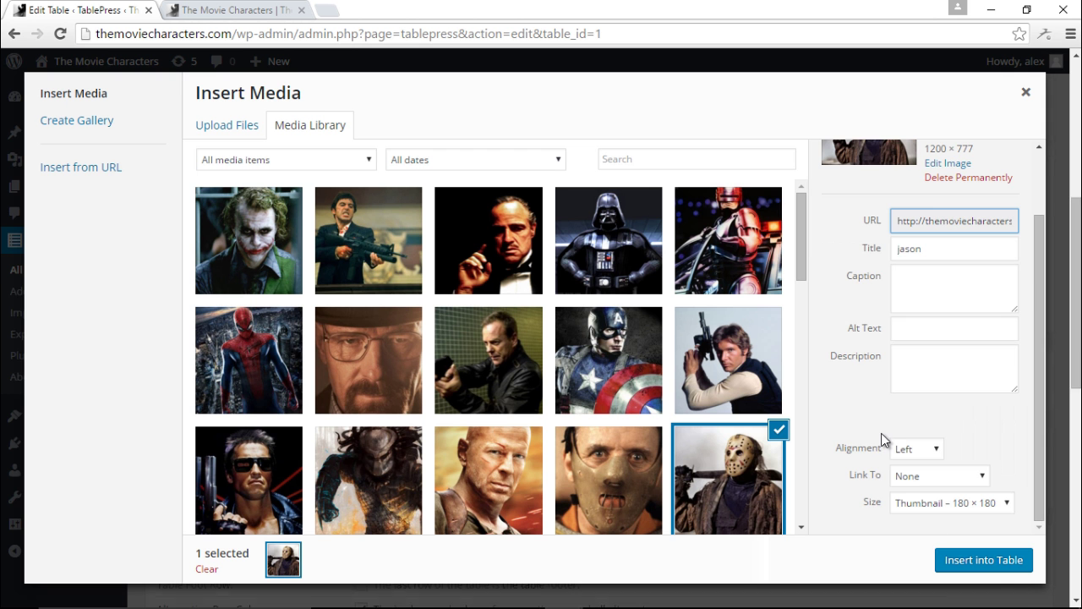
left_click(985, 563)
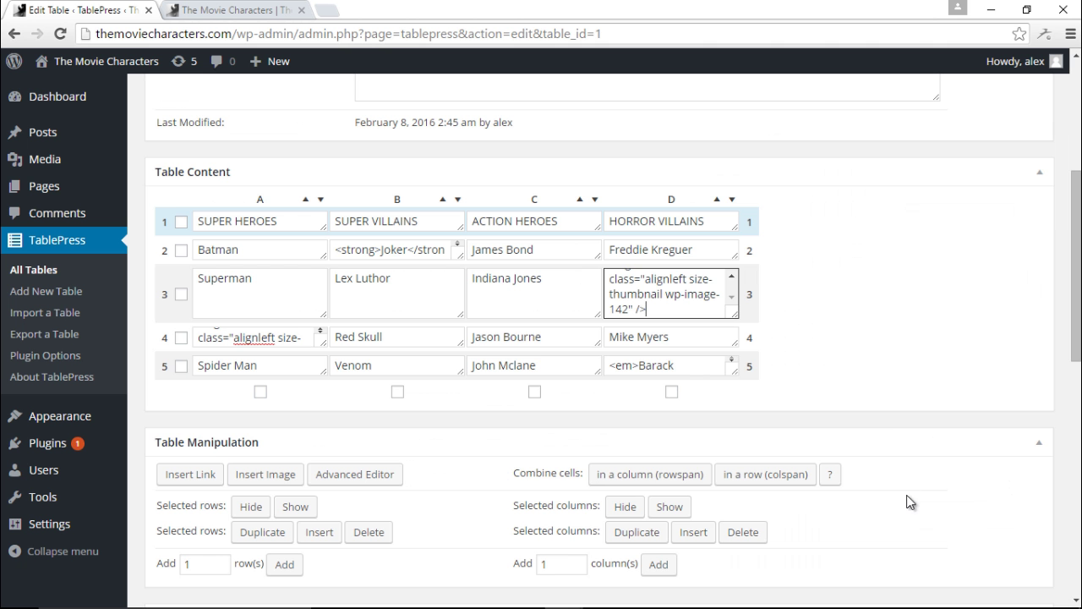
Preview the table with both images, then enlarge cell A4's textarea.
scroll(885, 423, "down", 2)
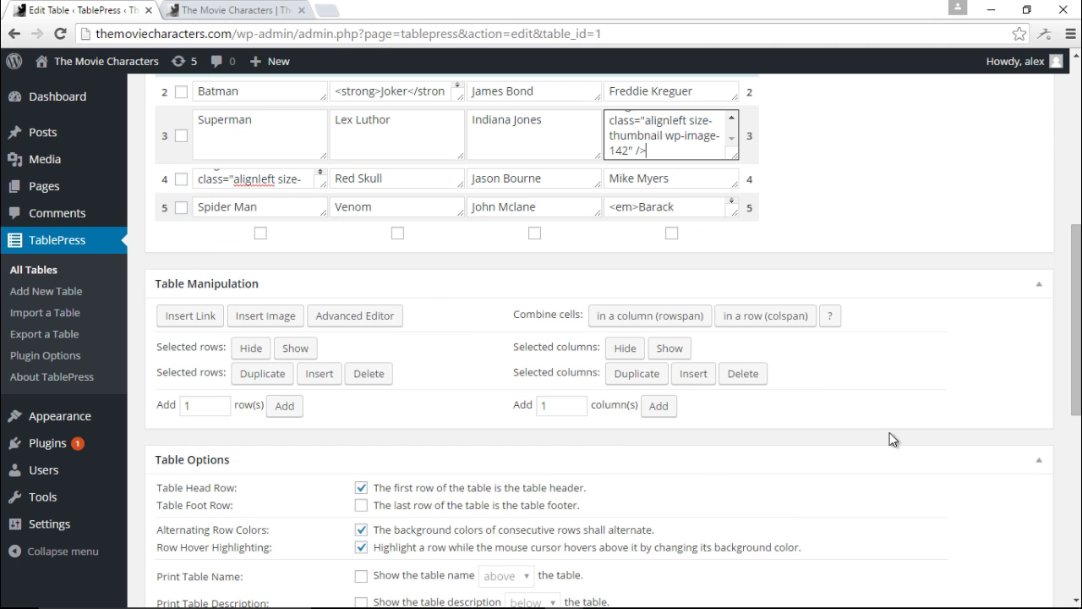
scroll(889, 435, "up", 3)
scroll(889, 432, "up", 3)
left_click(183, 229)
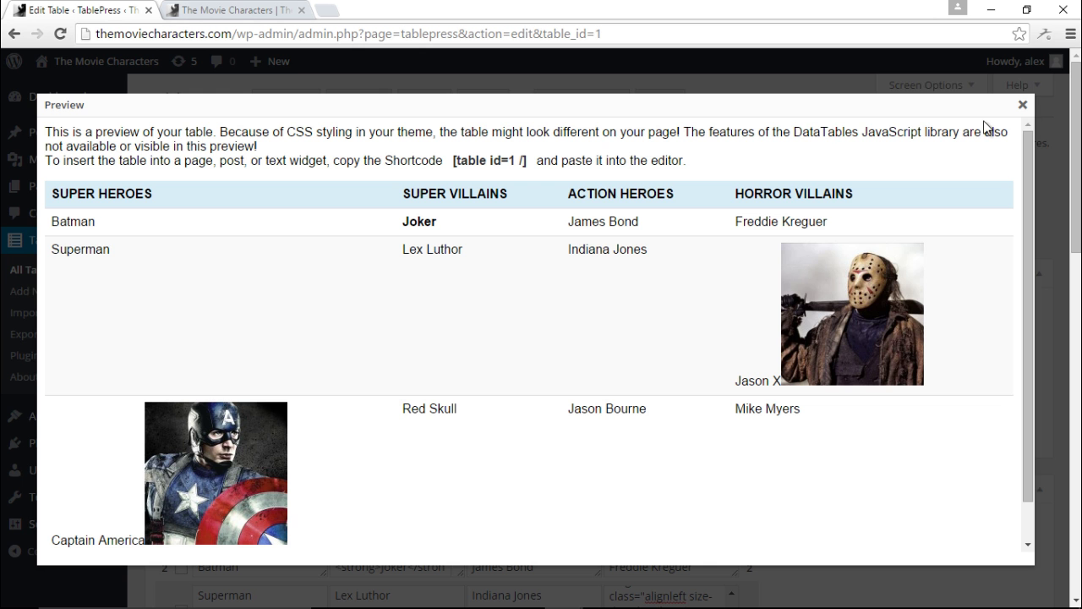
left_click(1023, 105)
scroll(493, 424, "down", 3)
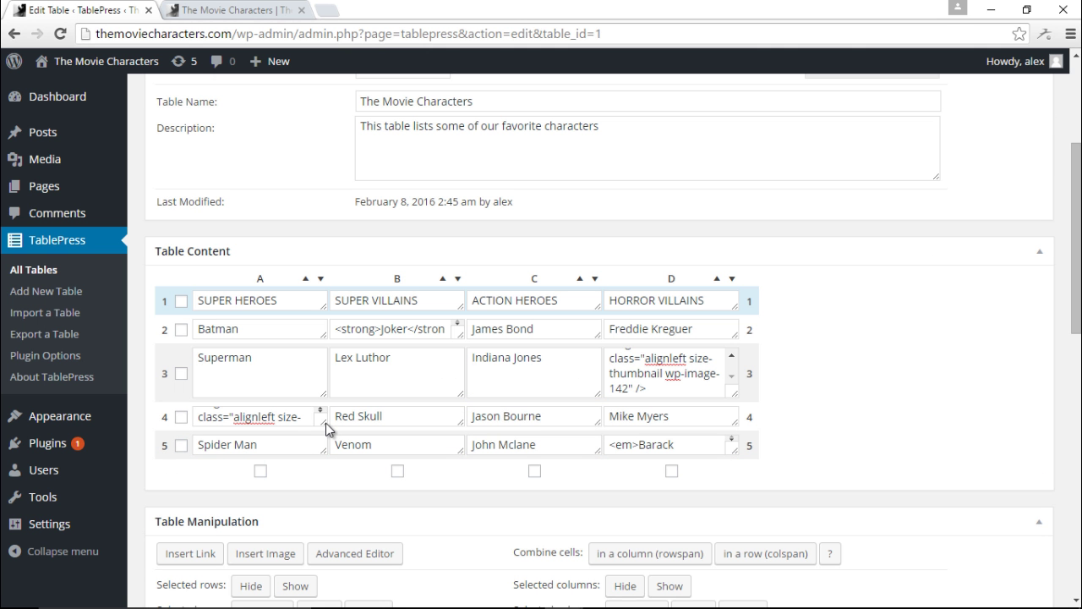
left_click_drag(325, 424, 356, 488)
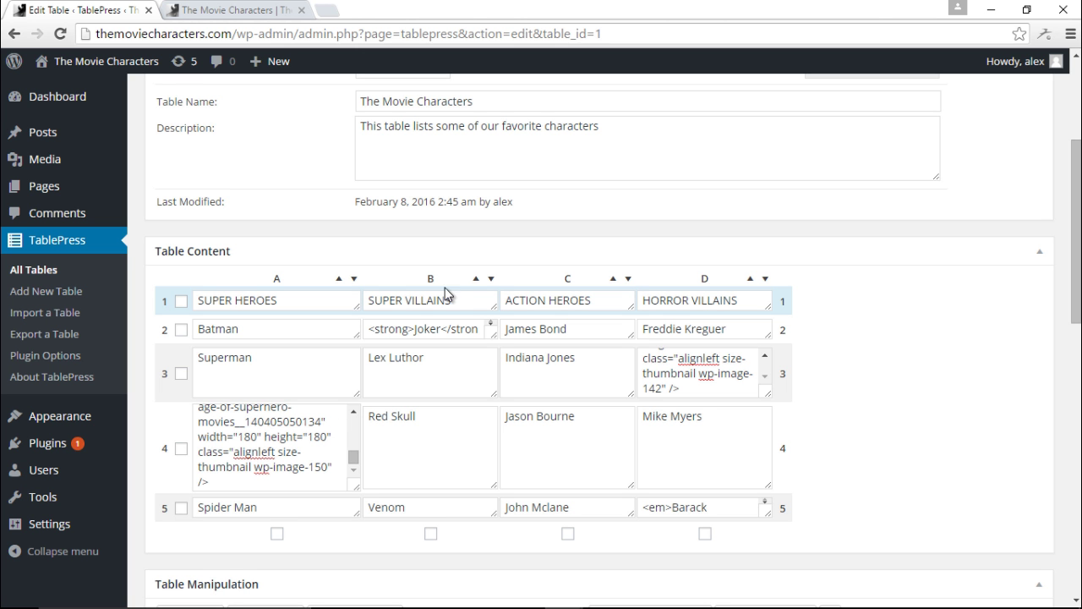
Delete the 'Captain America' caption from cell A4, leaving only the image.
left_click(354, 465)
left_click(350, 382)
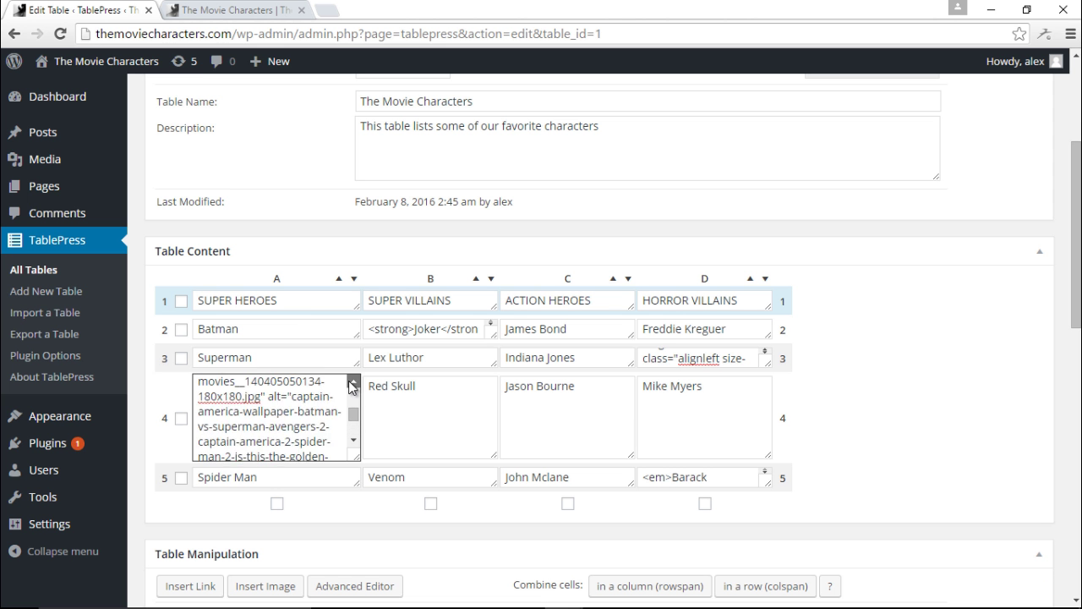
left_click_drag(288, 389, 182, 394)
key("BackSpace")
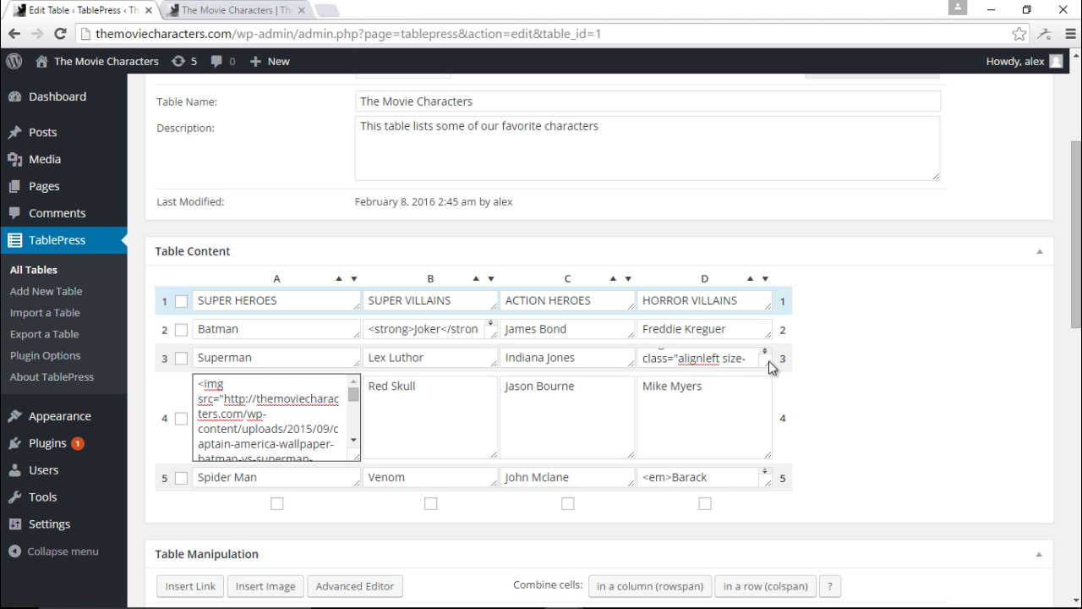
Delete the 'Jason X' caption from cell D3, leaving only the image.
left_click_drag(771, 360, 853, 498)
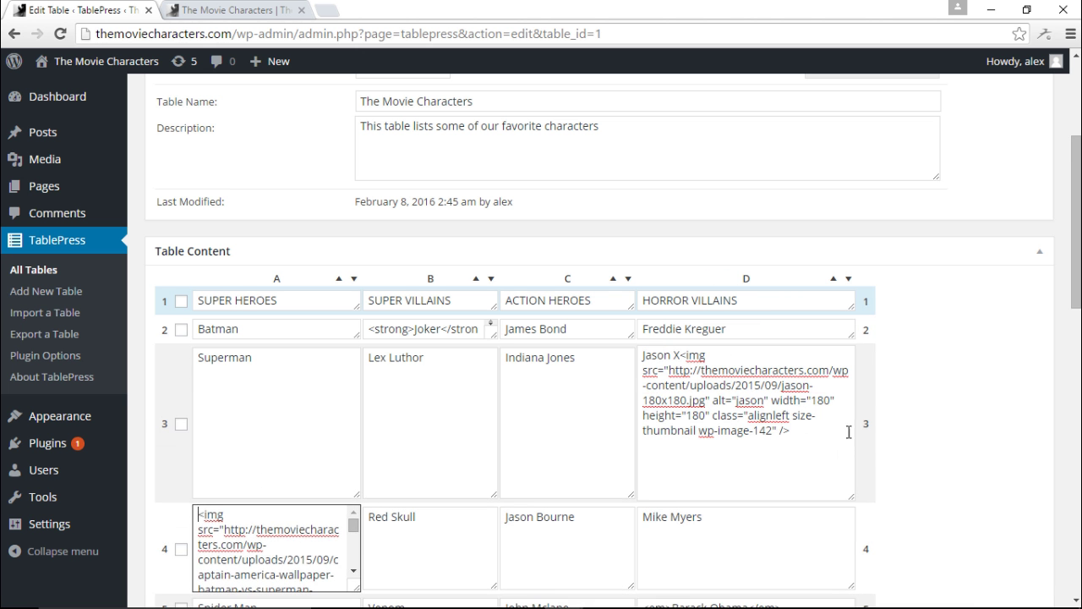
scroll(812, 403, "up", 1)
left_click_drag(682, 435, 639, 435)
key("BackSpace")
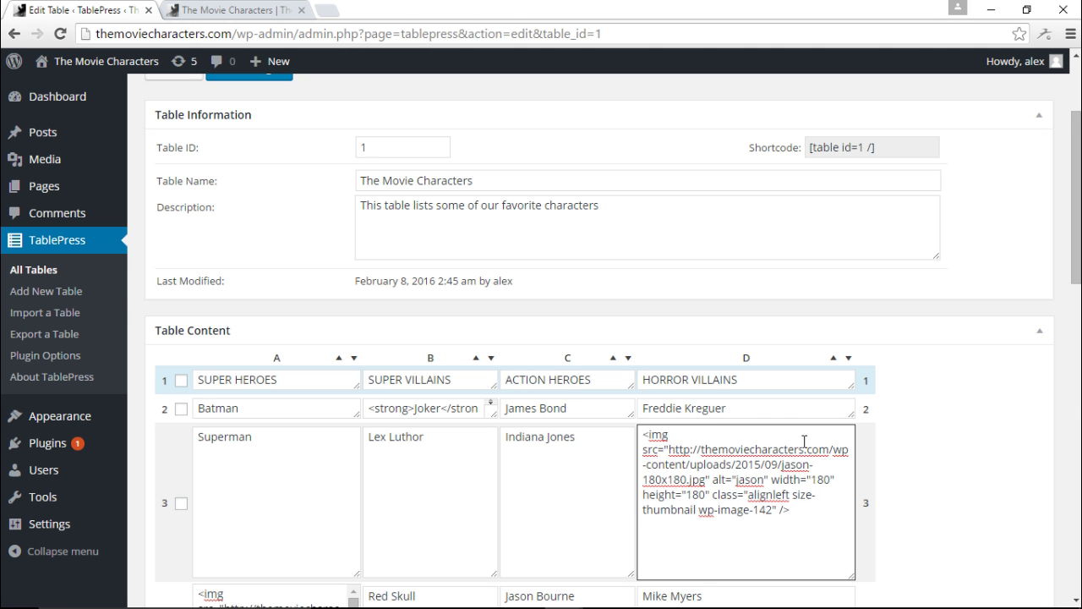
Preview the table showing both pictures without captions.
scroll(804, 441, "down", 12)
scroll(748, 395, "up", 2)
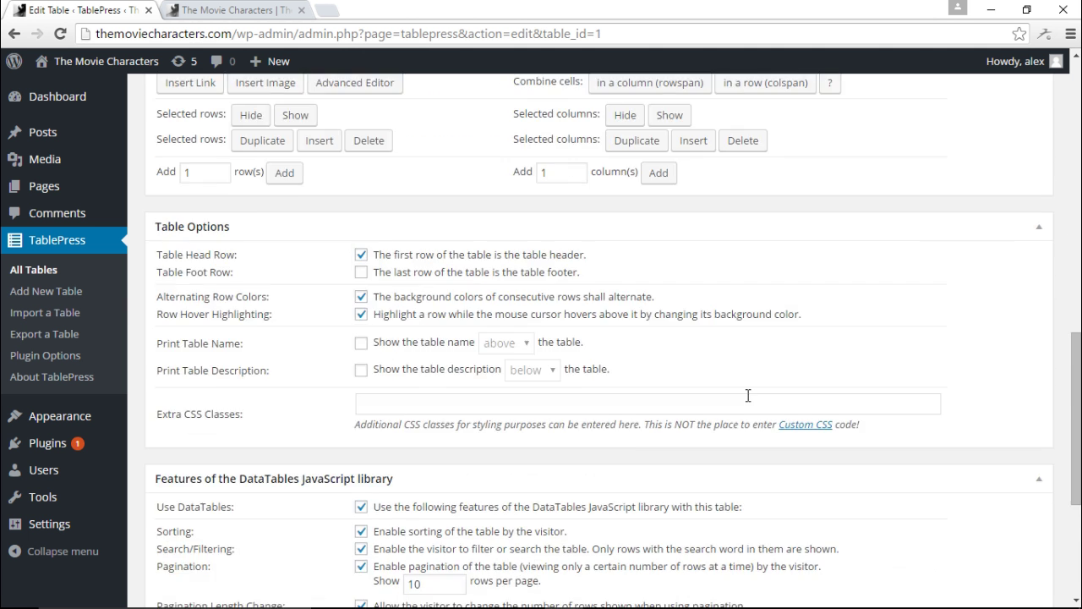
scroll(747, 395, "up", 12)
left_click(172, 226)
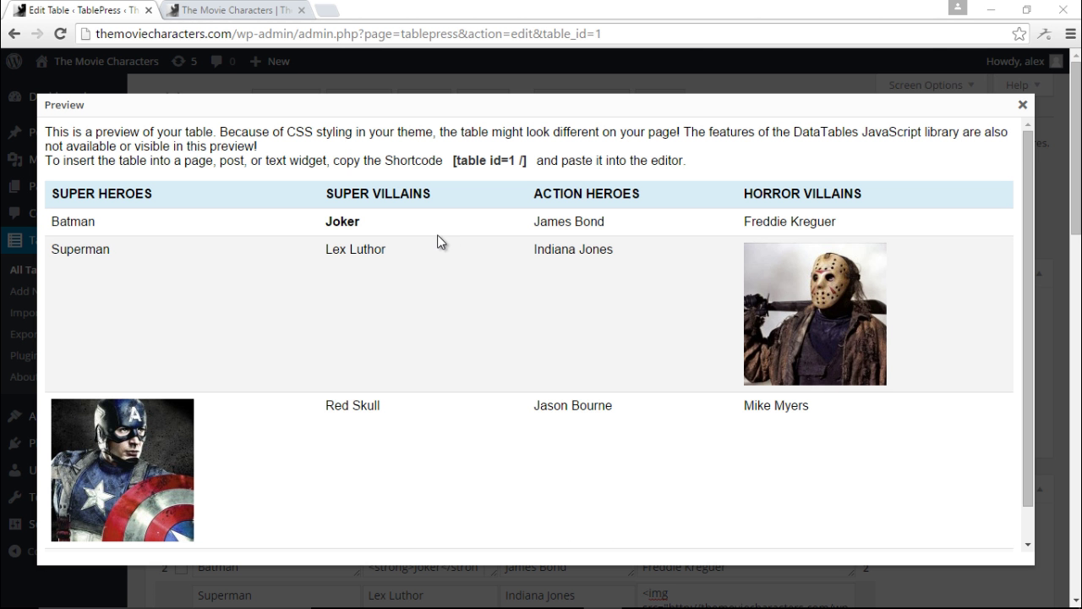
scroll(377, 314, "down", 1)
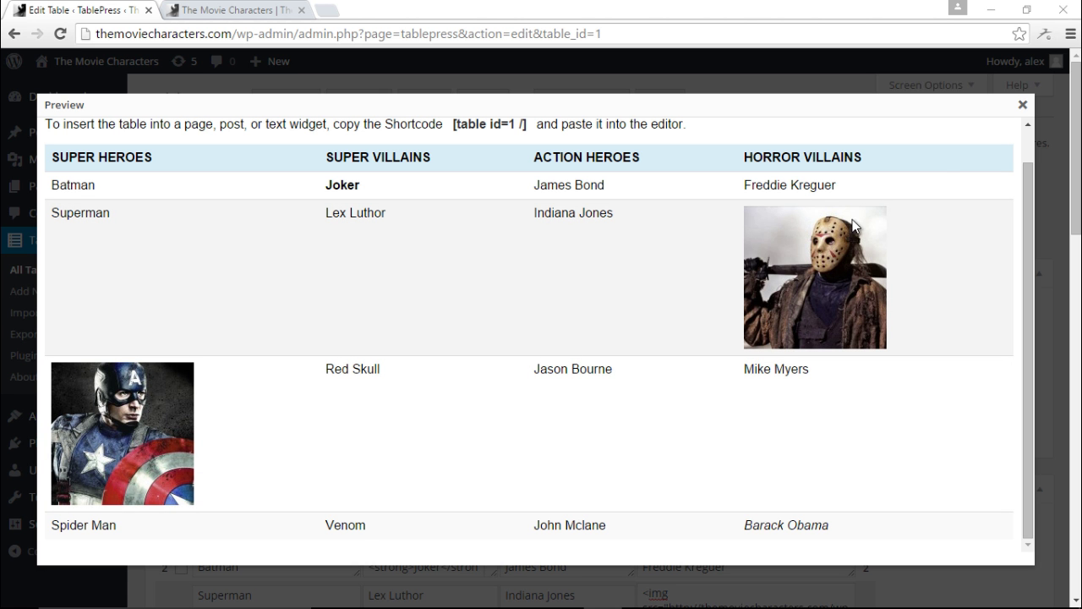
left_click(1023, 105)
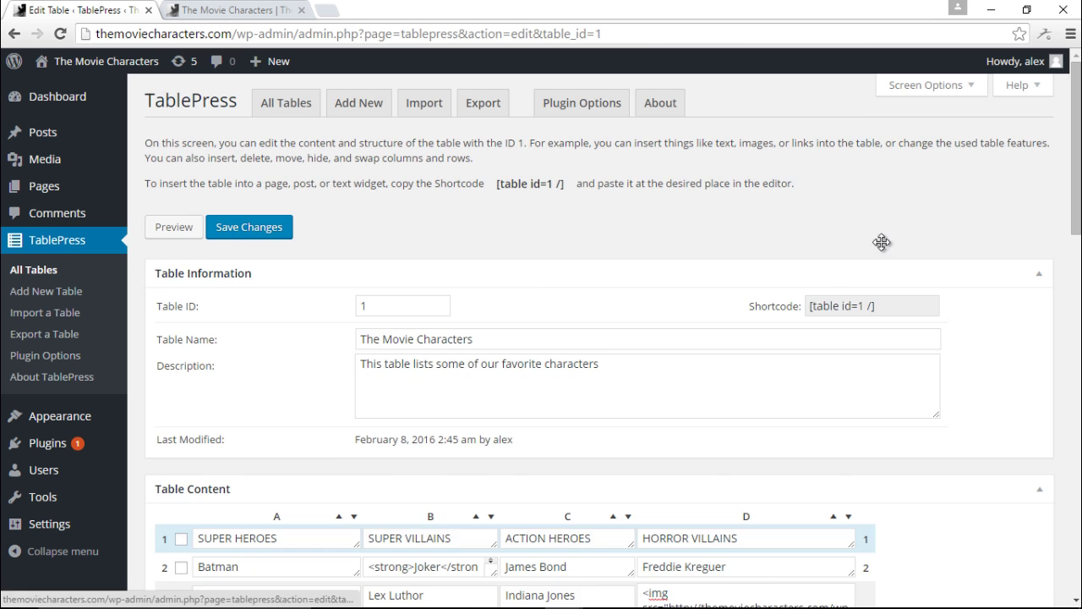
scroll(852, 273, "down", 6)
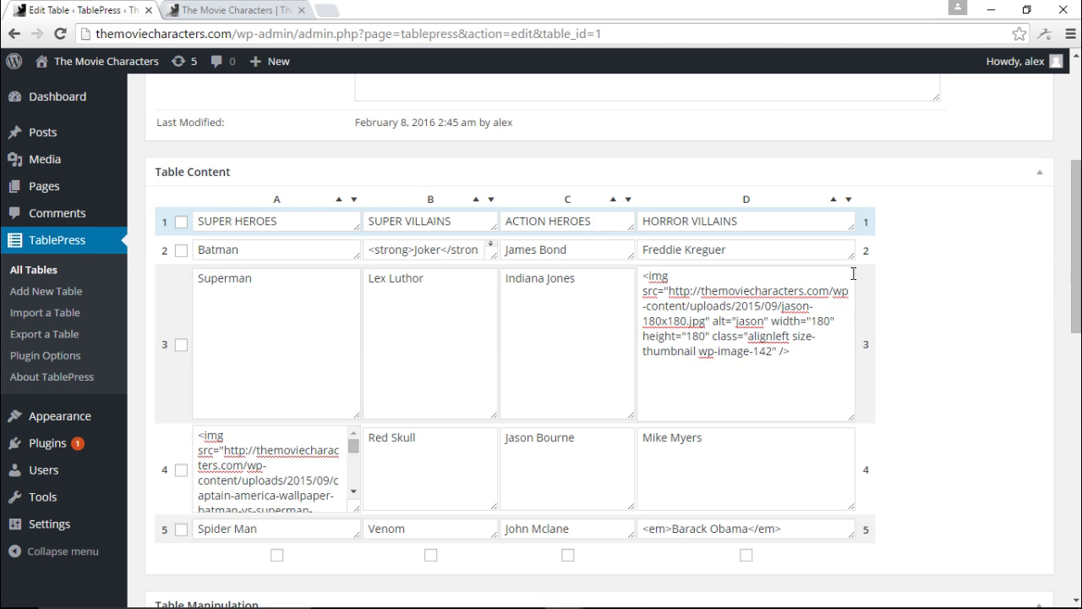
scroll(852, 273, "down", 1)
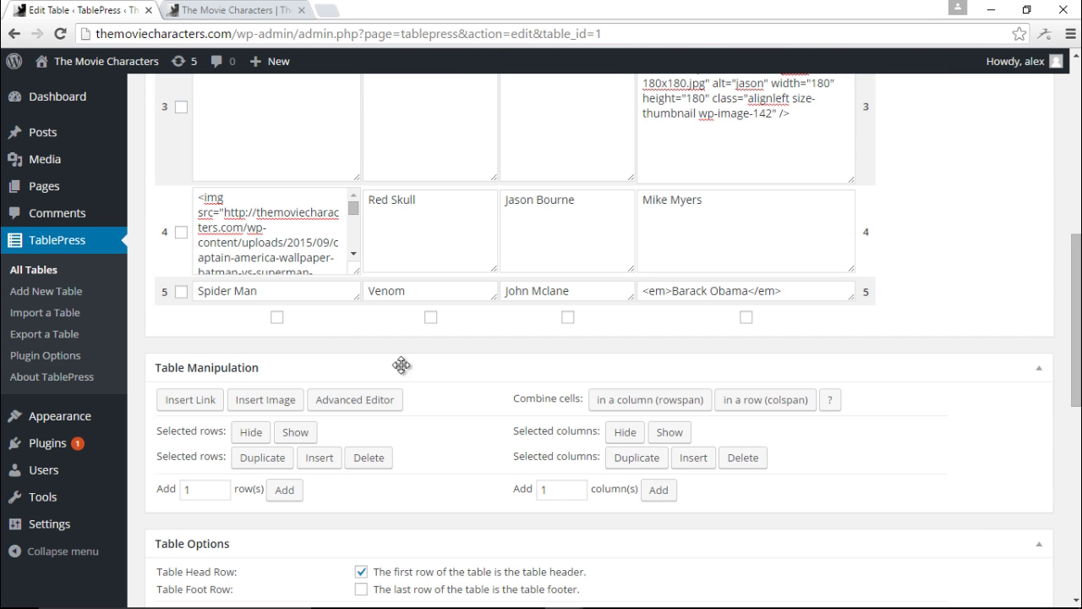
scroll(580, 249, "up", 2)
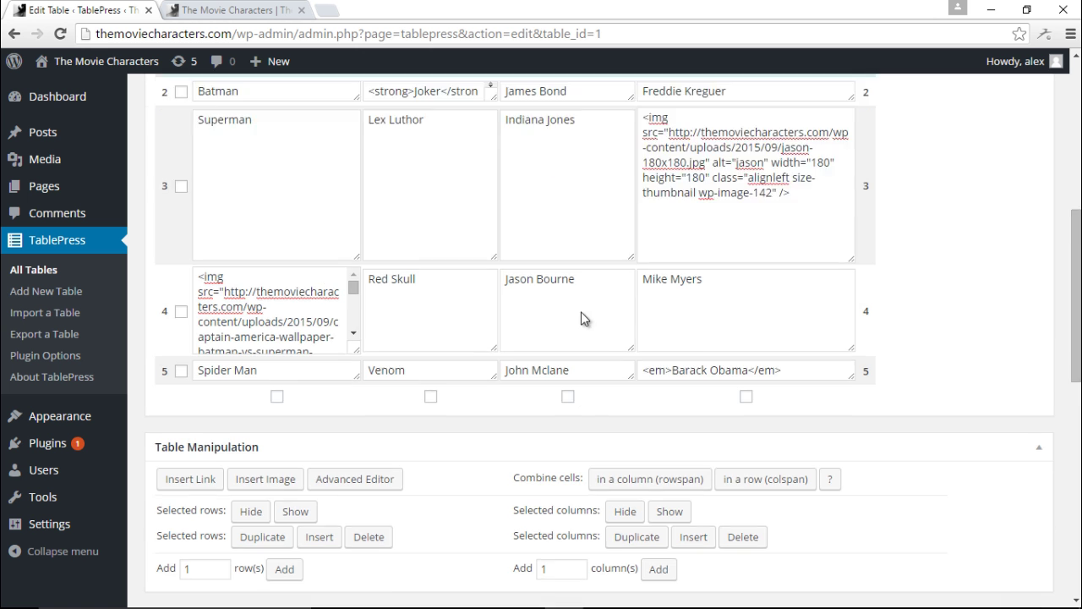
scroll(597, 271, "down", 3)
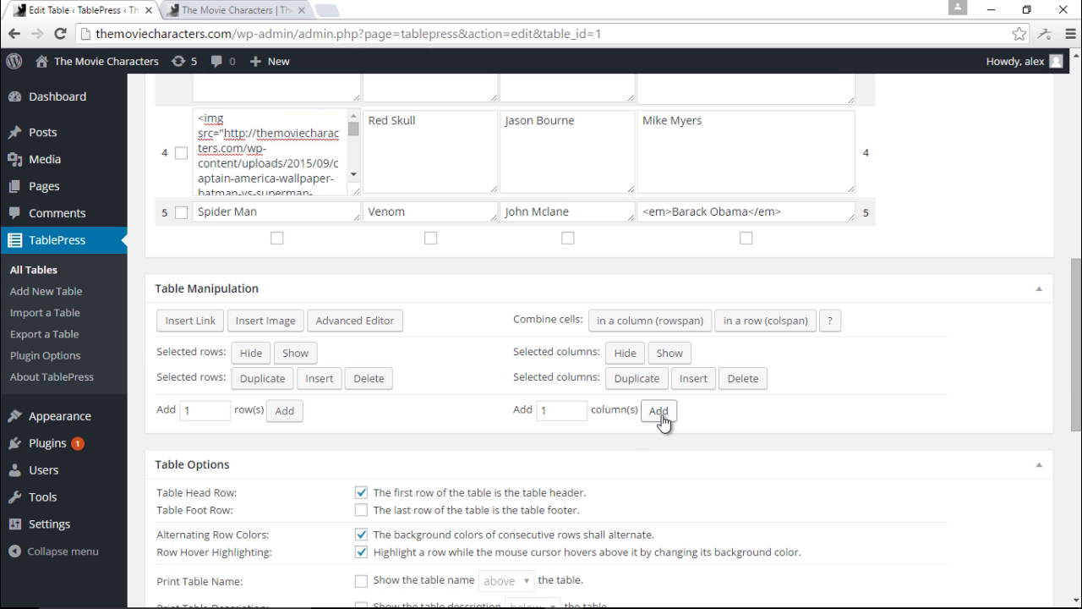
scroll(498, 405, "up", 3)
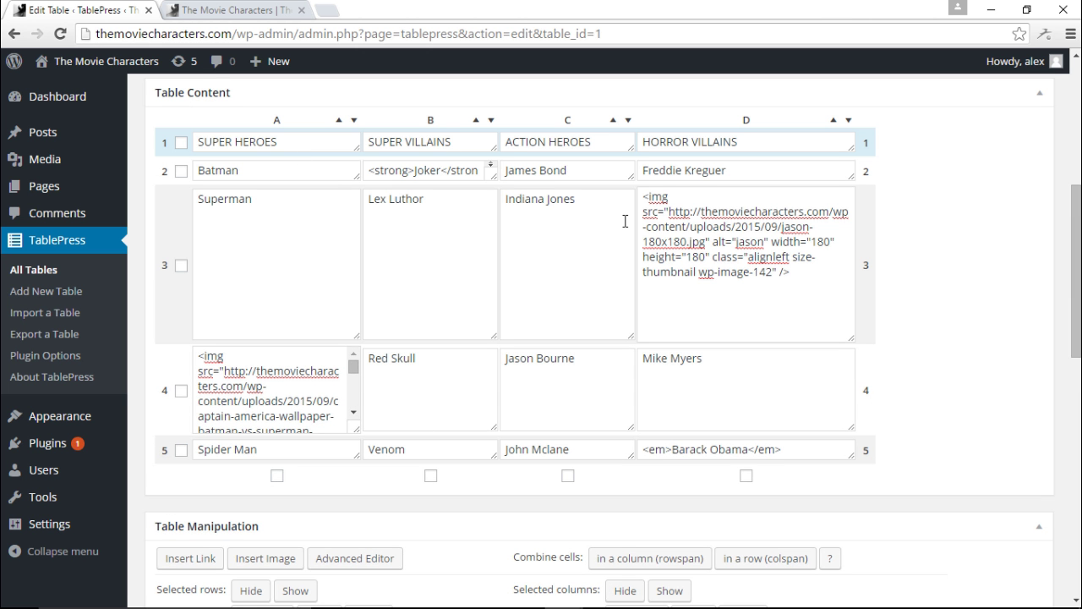
scroll(617, 307, "down", 2)
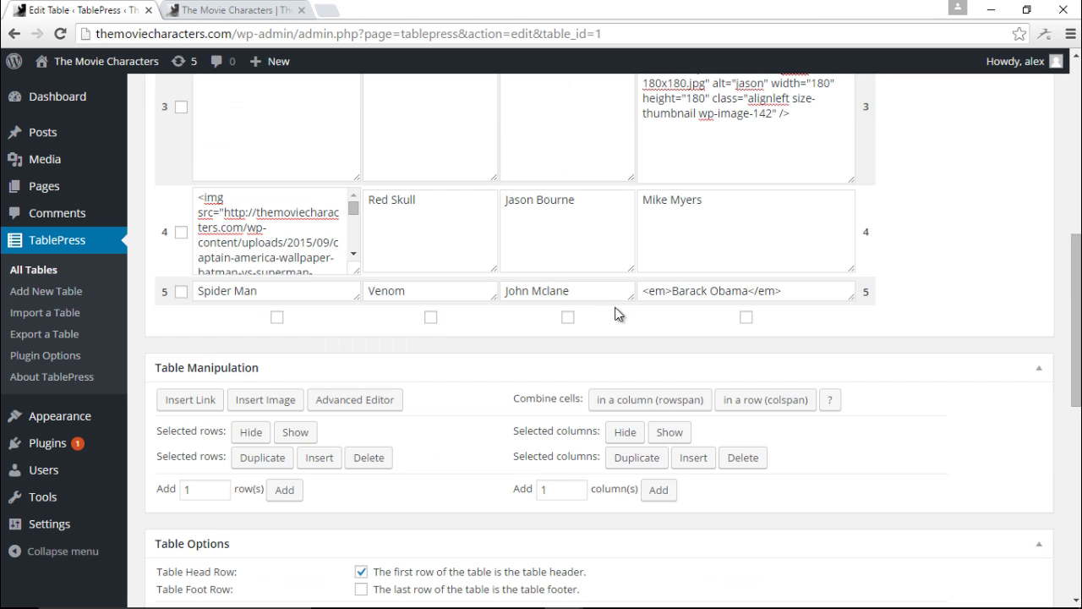
left_click(181, 292)
scroll(368, 338, "down", 1)
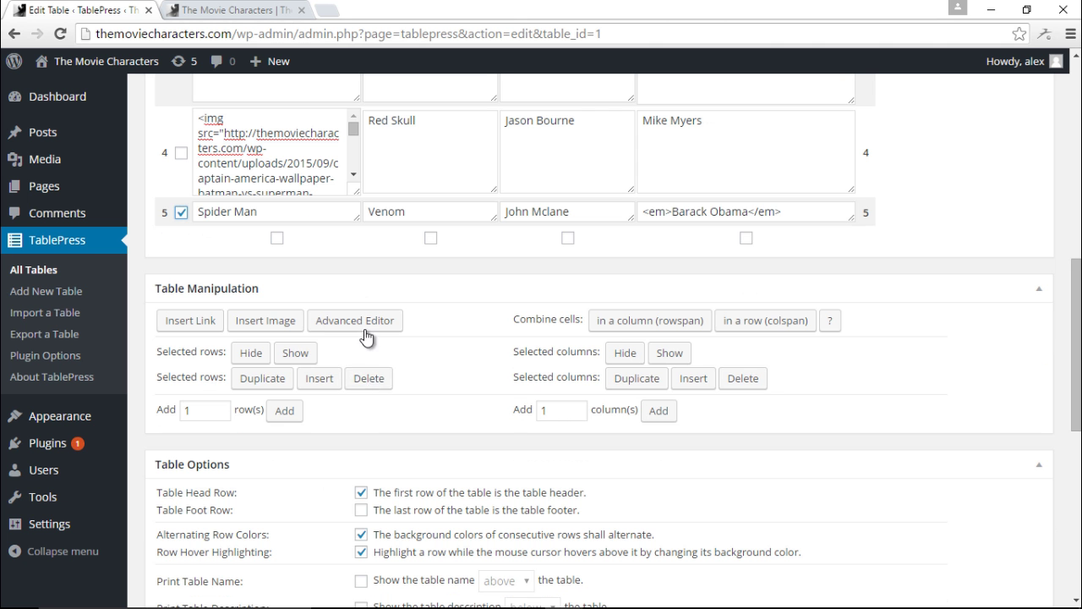
left_click(271, 377)
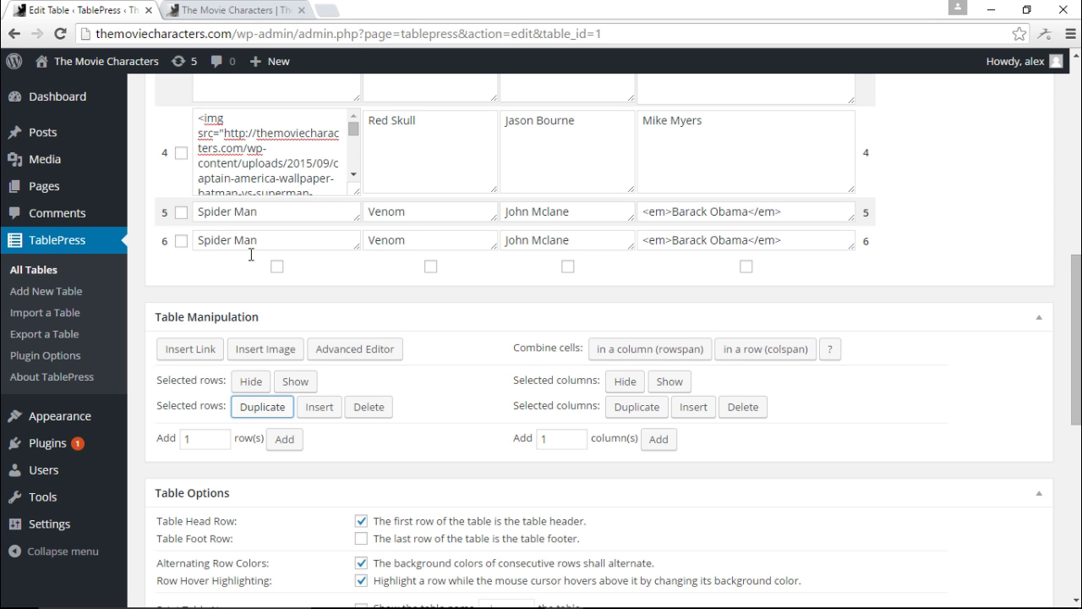
left_click(181, 241)
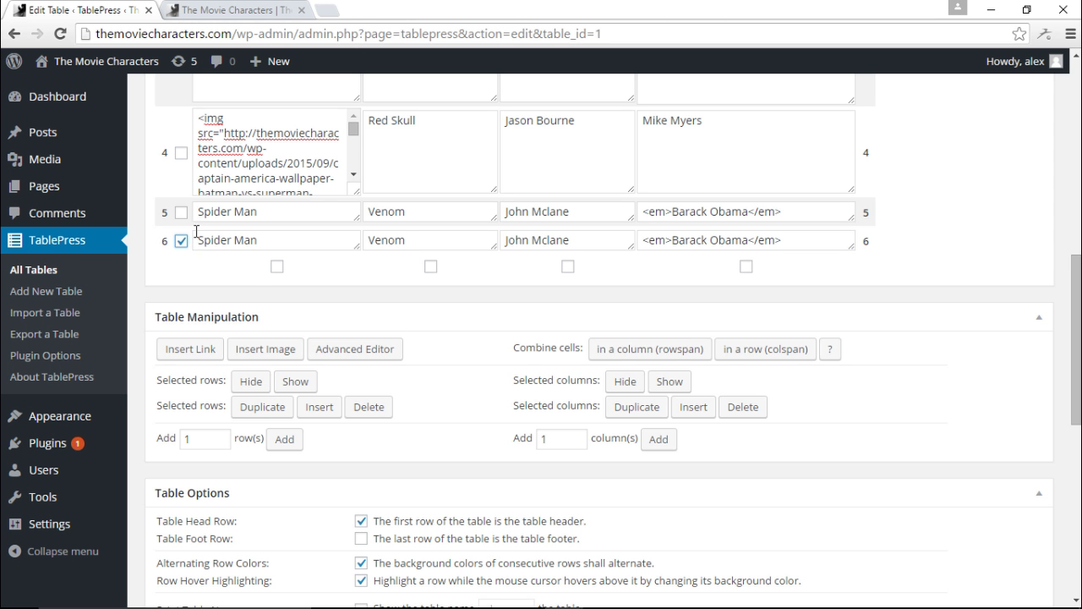
left_click(372, 408)
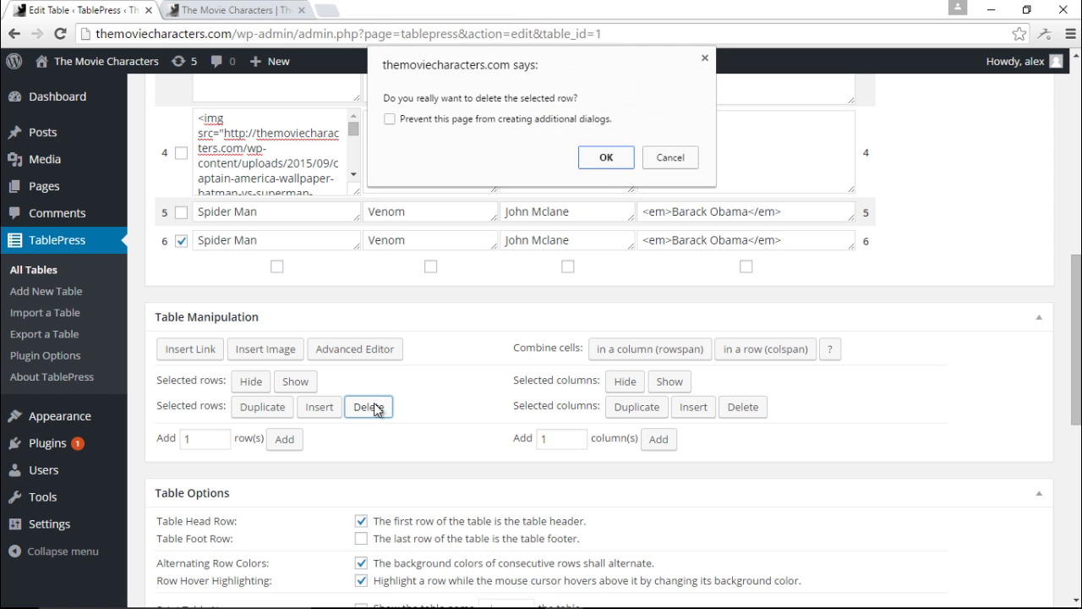
left_click(611, 157)
scroll(657, 268, "up", 3)
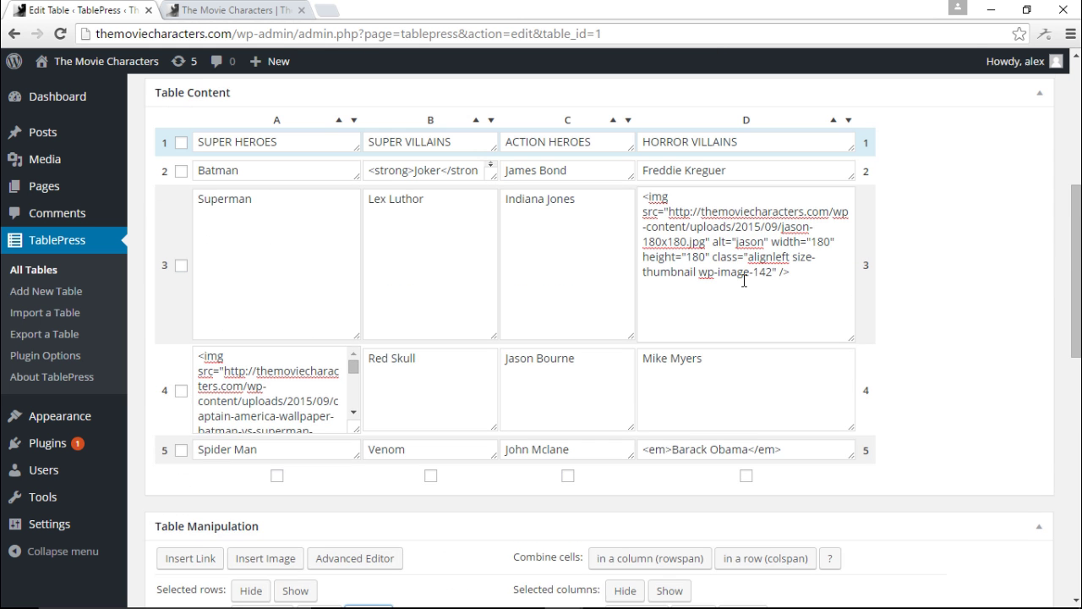
scroll(727, 392, "down", 3)
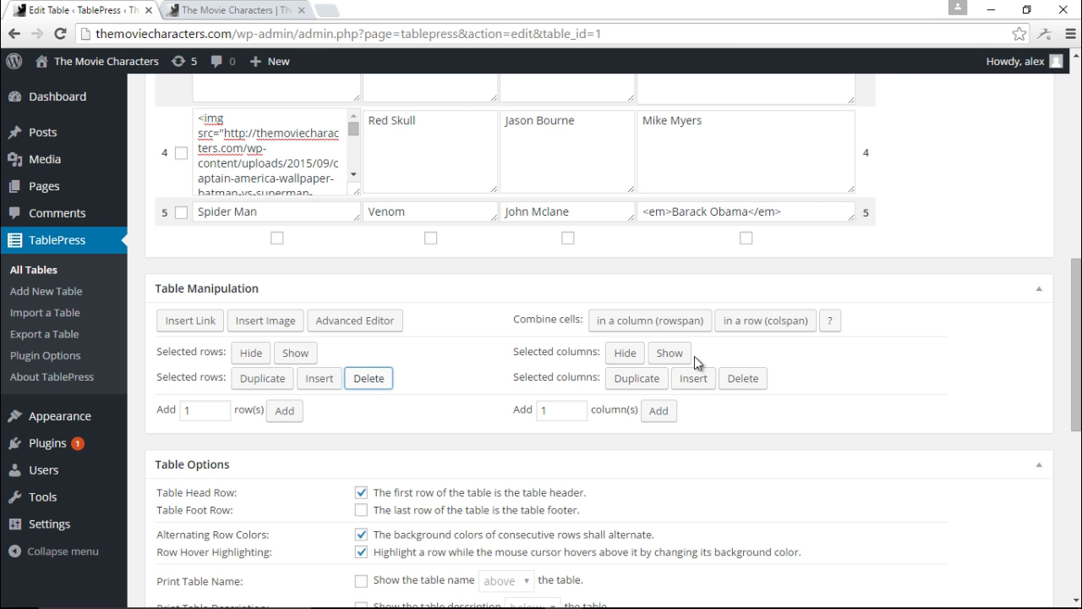
scroll(592, 235, "up", 3)
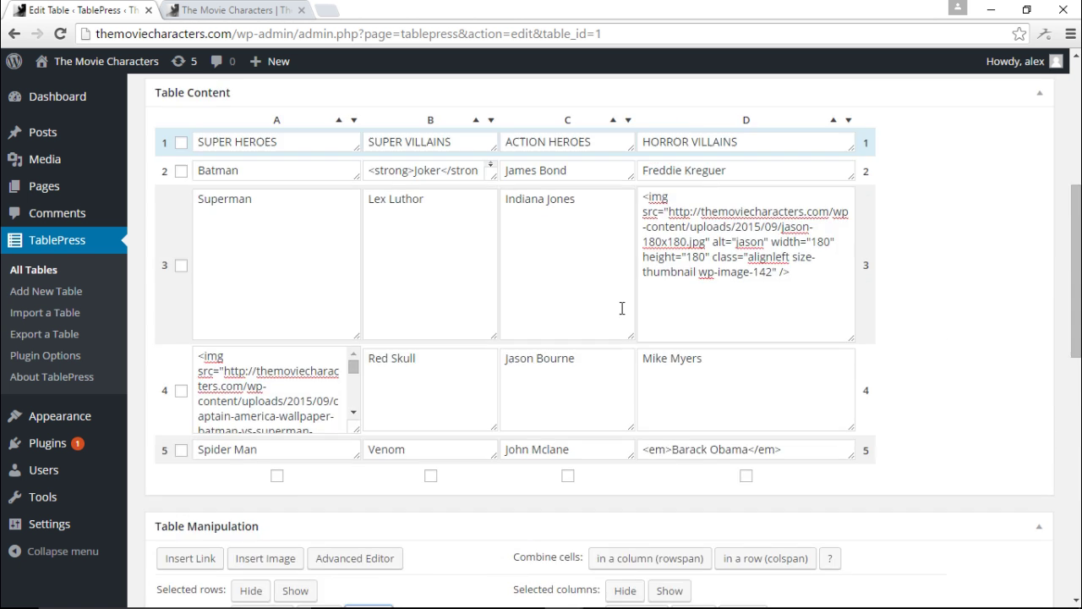
scroll(622, 309, "down", 3)
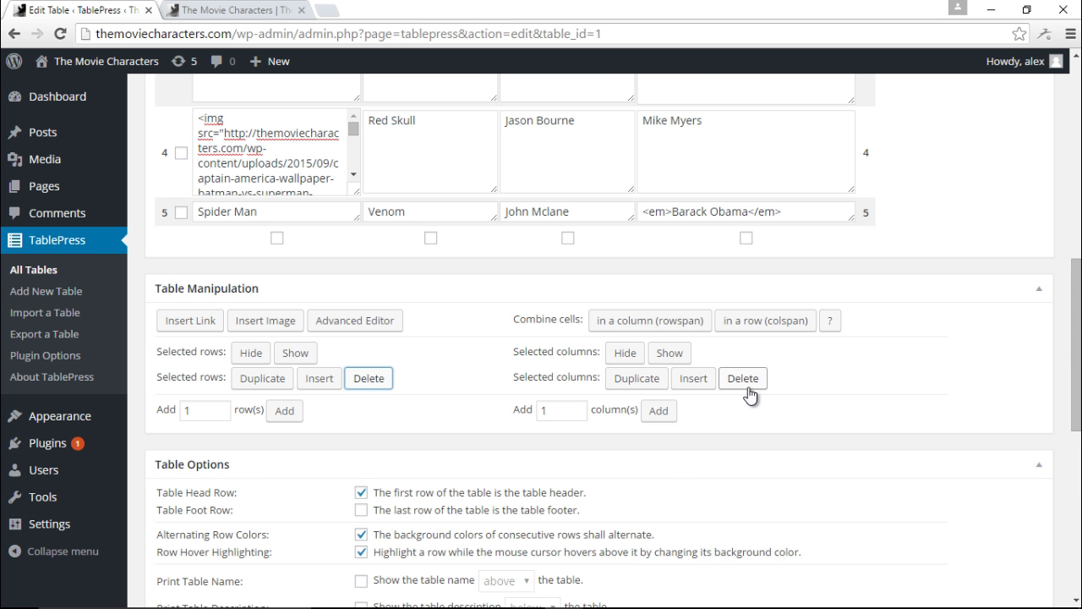
scroll(744, 393, "up", 1)
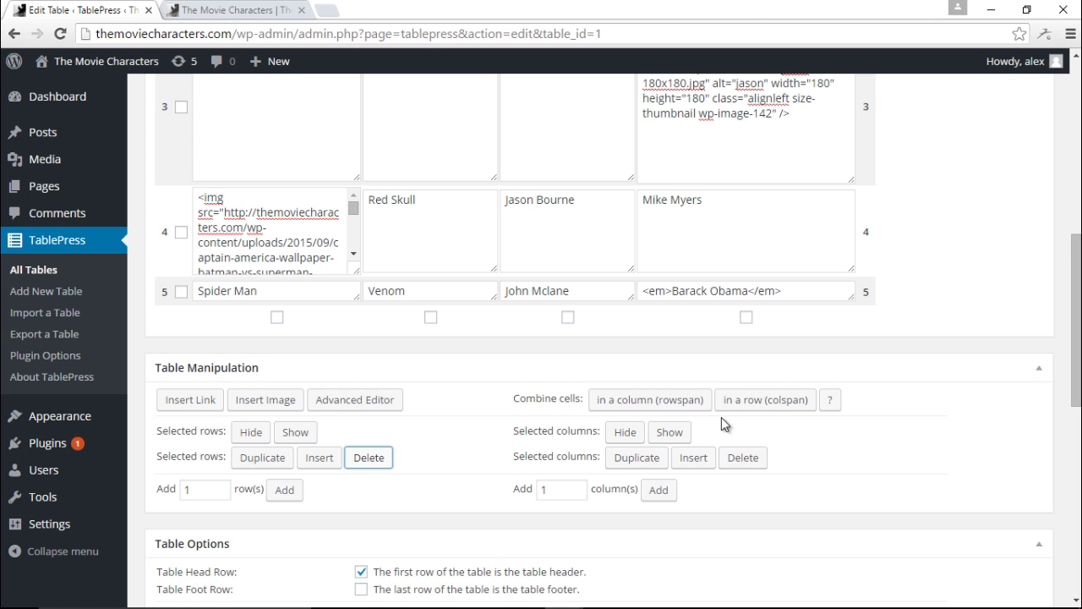
scroll(717, 416, "down", 3)
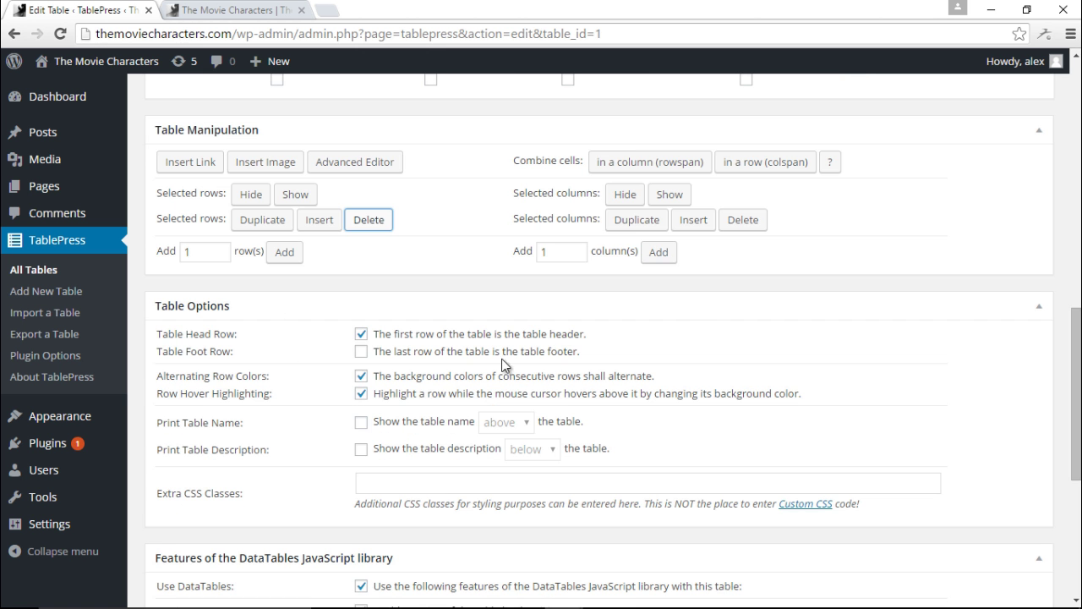
Preview The Movie Characters table with its highlighted header row, then close the preview.
scroll(541, 364, "up", 1)
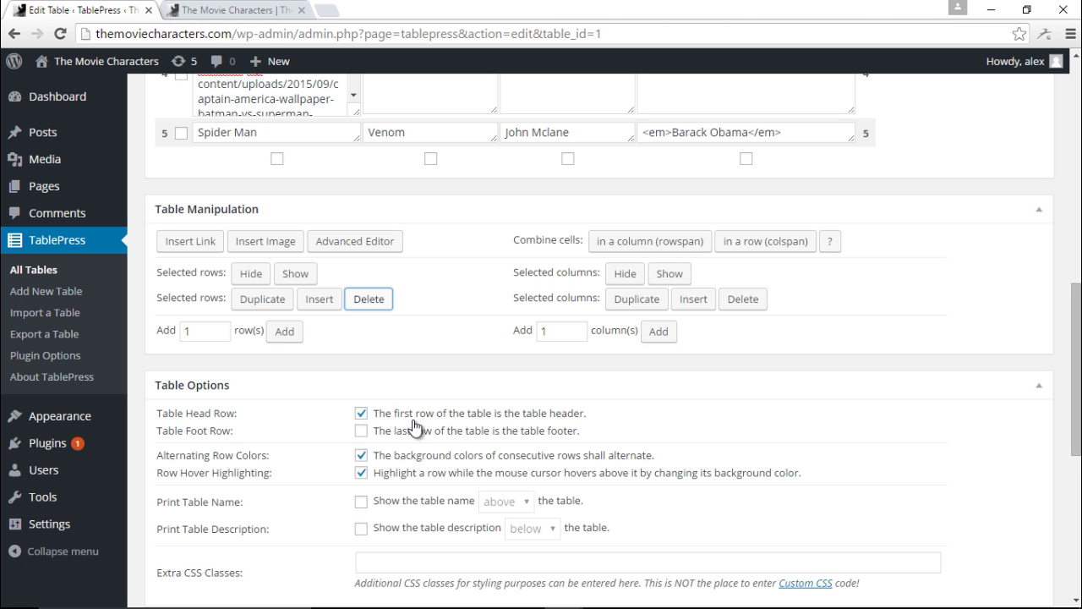
scroll(560, 433, "up", 2)
scroll(561, 434, "up", 4)
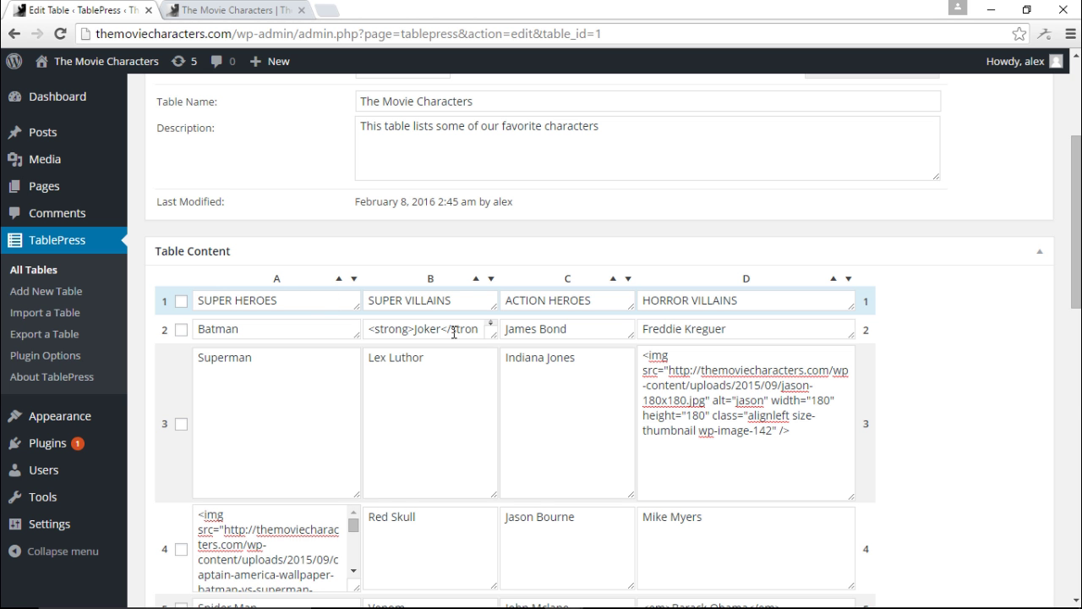
scroll(464, 330, "down", 5)
scroll(507, 385, "up", 4)
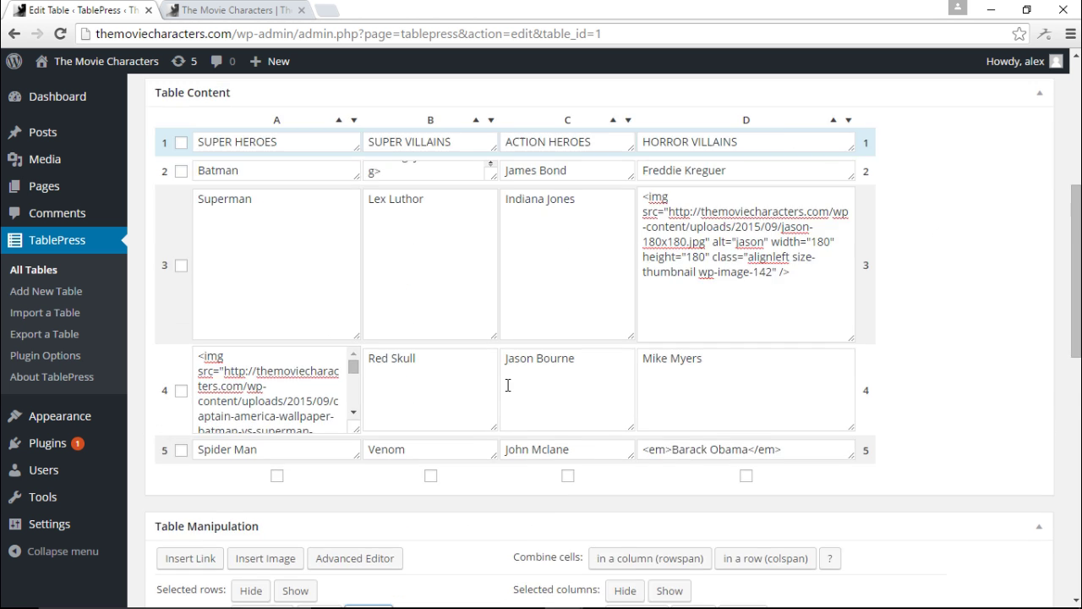
scroll(507, 385, "up", 3)
left_click(179, 231)
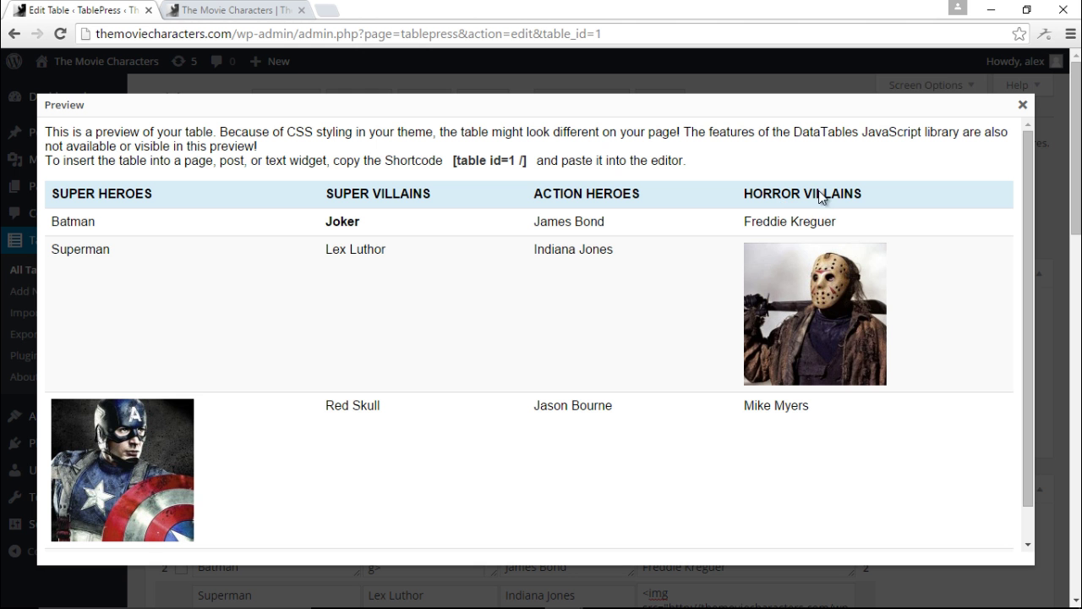
left_click(1022, 104)
scroll(730, 325, "down", 7)
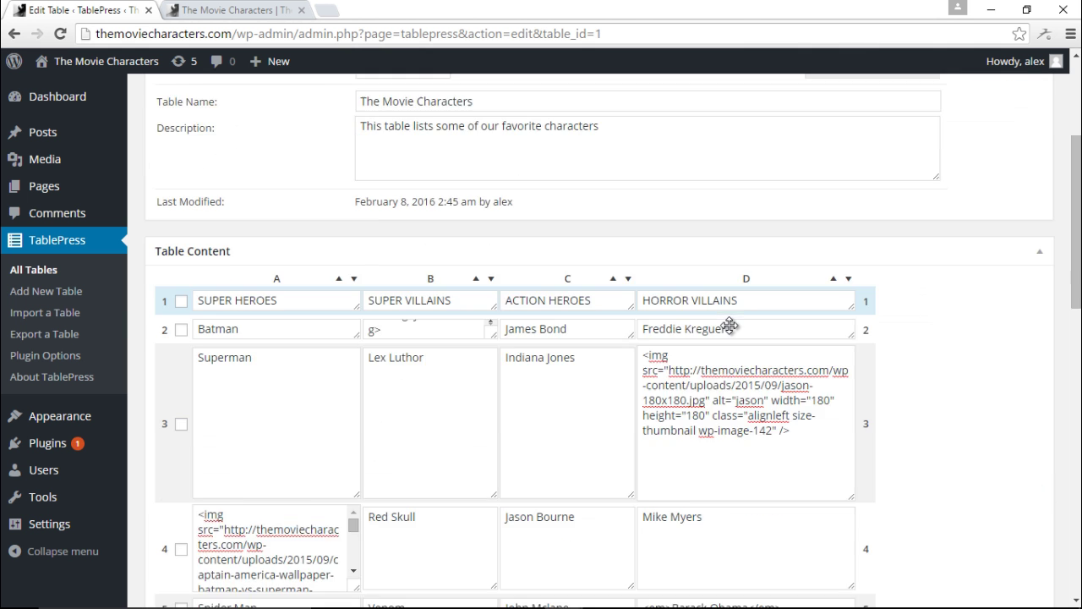
scroll(731, 326, "down", 3)
Turn off the Table Head Row option.
left_click(360, 338)
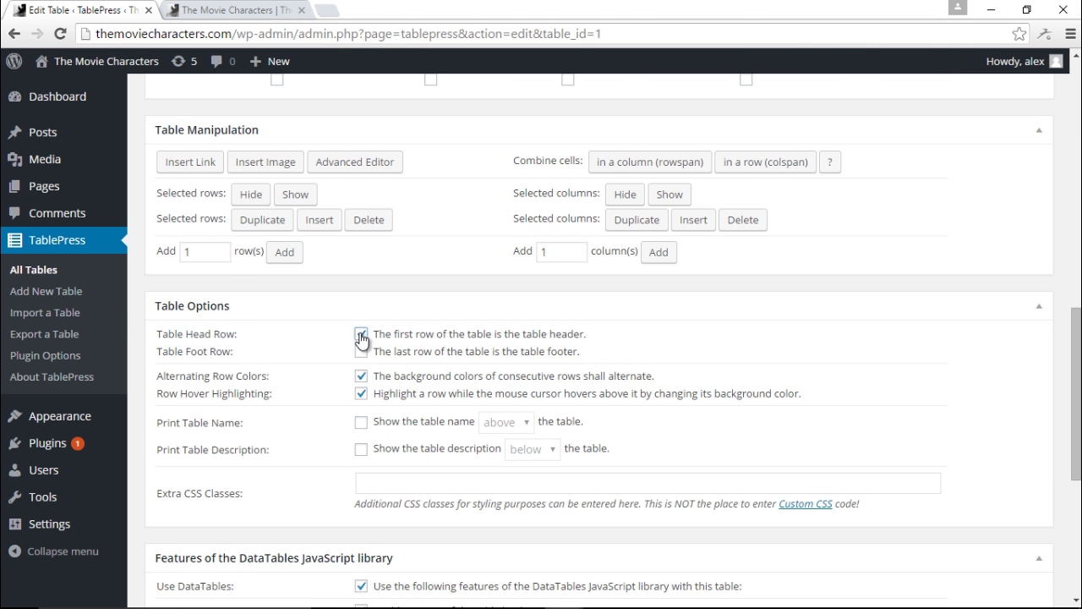
scroll(606, 378, "up", 1)
scroll(606, 378, "up", 9)
Preview the header-less table, then re-enable Table Head Row.
left_click(174, 226)
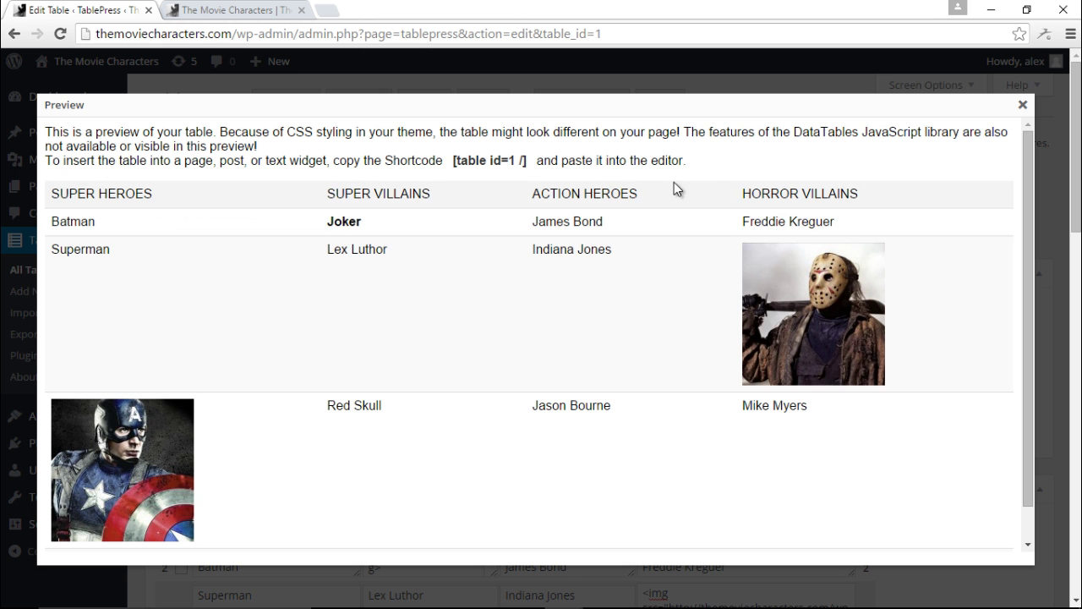
left_click(1022, 105)
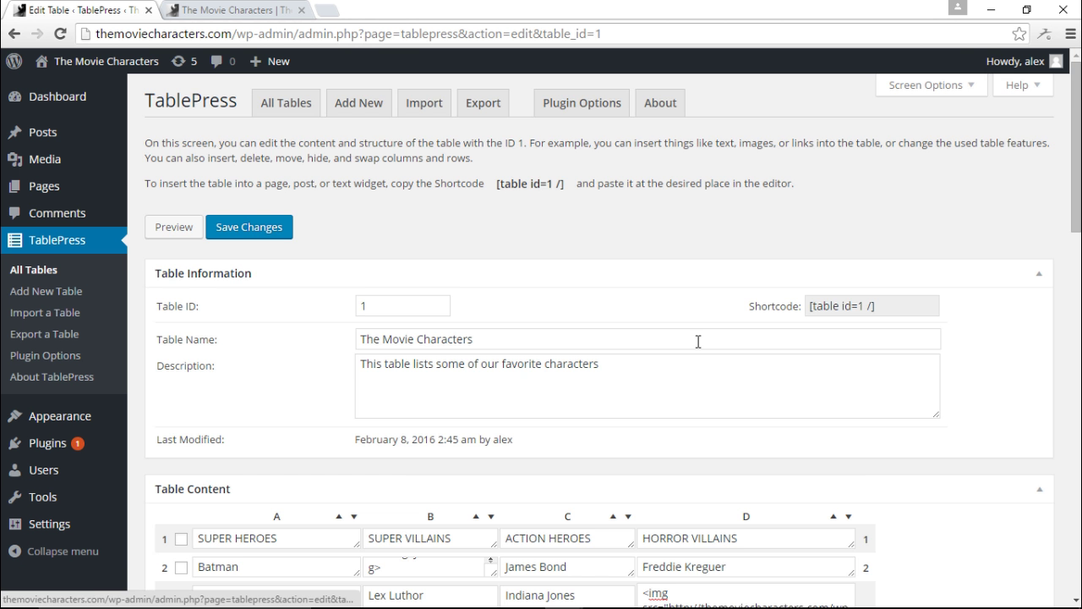
scroll(698, 342, "down", 10)
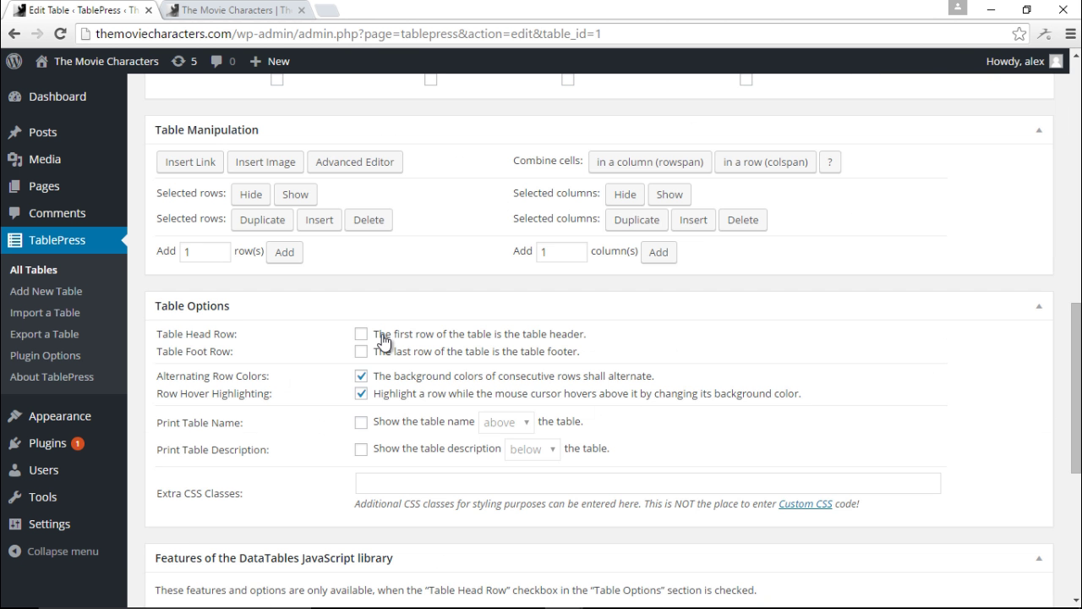
left_click(361, 334)
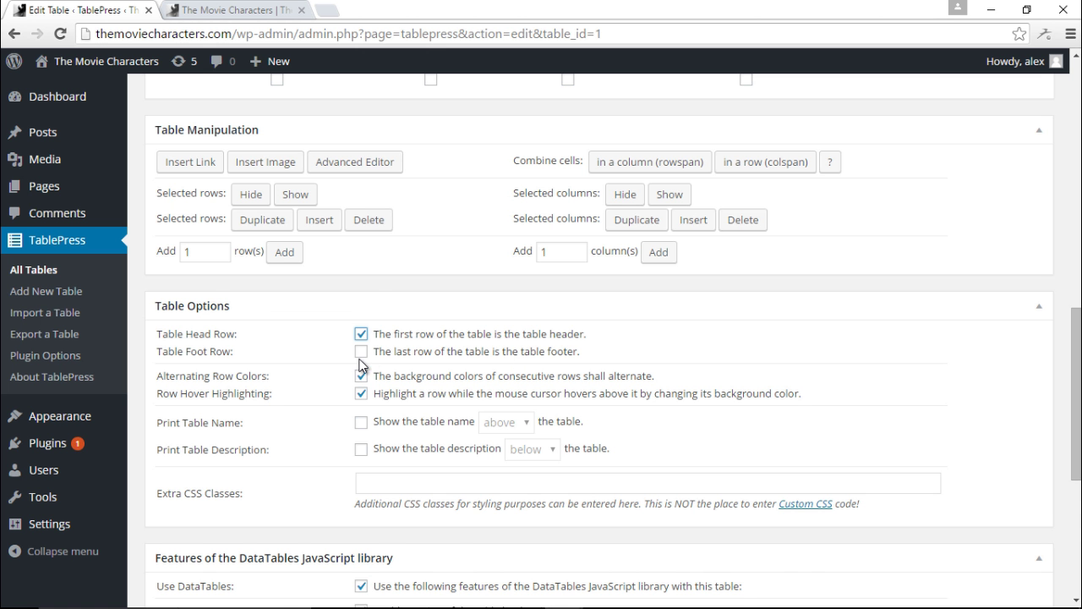
Toggle the Print Table Name option on and back off.
scroll(634, 401, "down", 1)
scroll(634, 400, "down", 1)
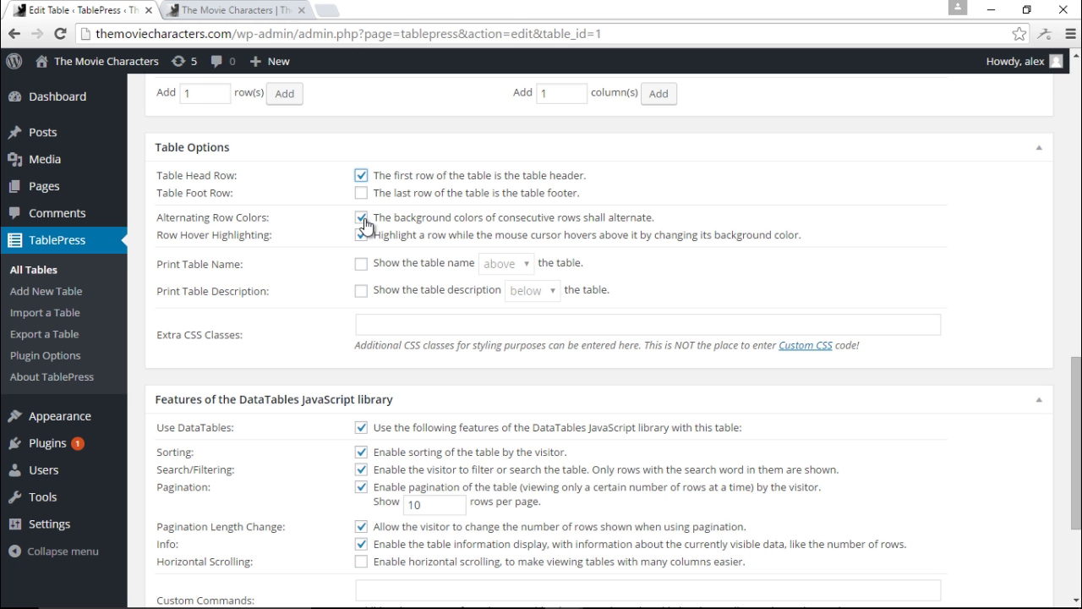
scroll(335, 266, "down", 1)
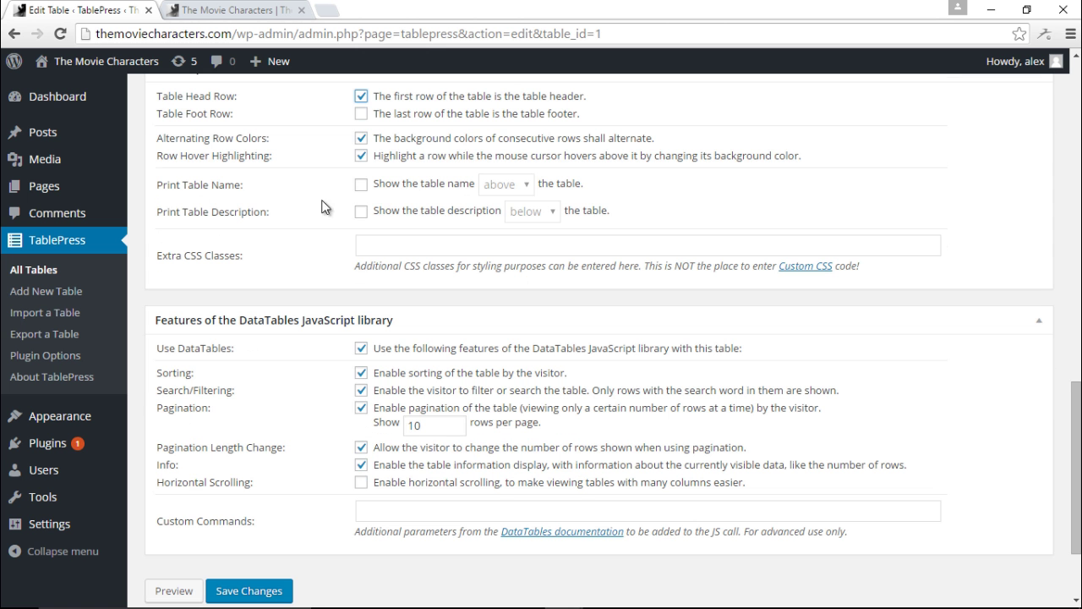
left_click(361, 185)
left_click(517, 185)
left_click(362, 186)
Save the table changes with Save Changes.
left_click(481, 243)
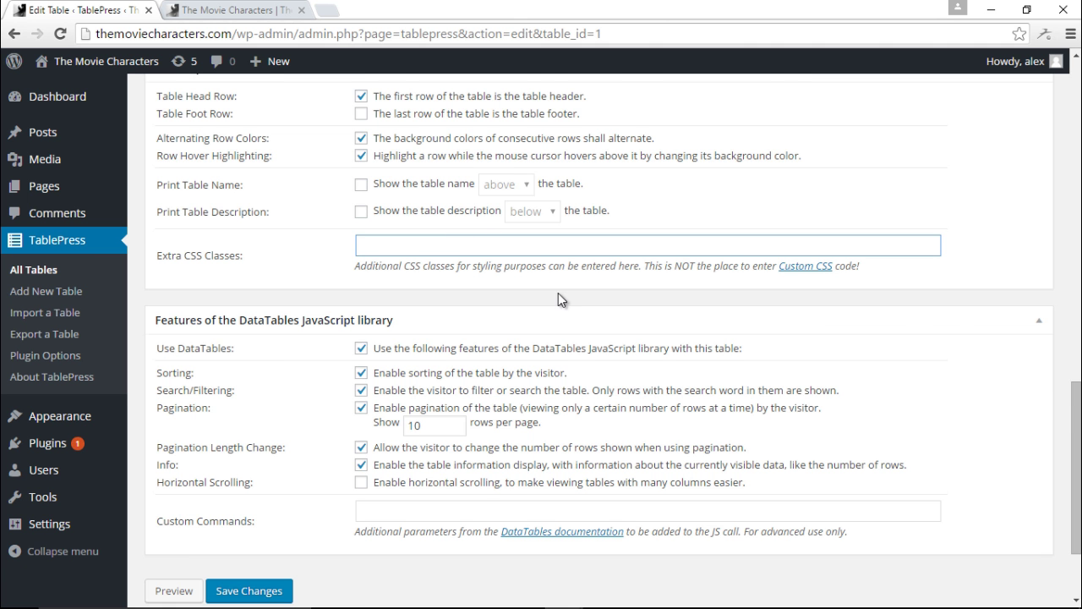
scroll(558, 293, "down", 3)
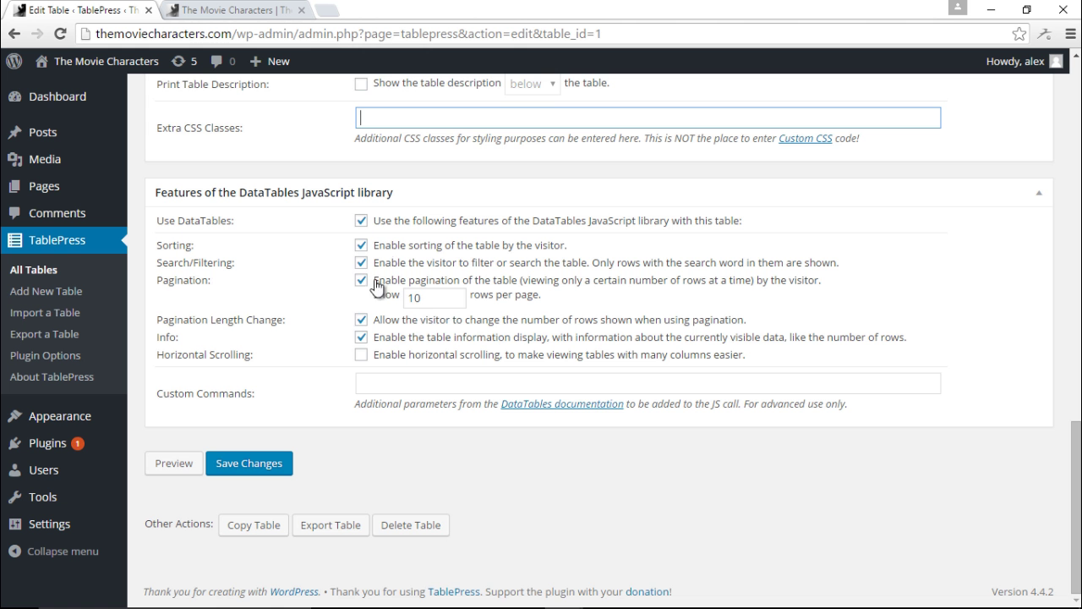
scroll(440, 391, "up", 20)
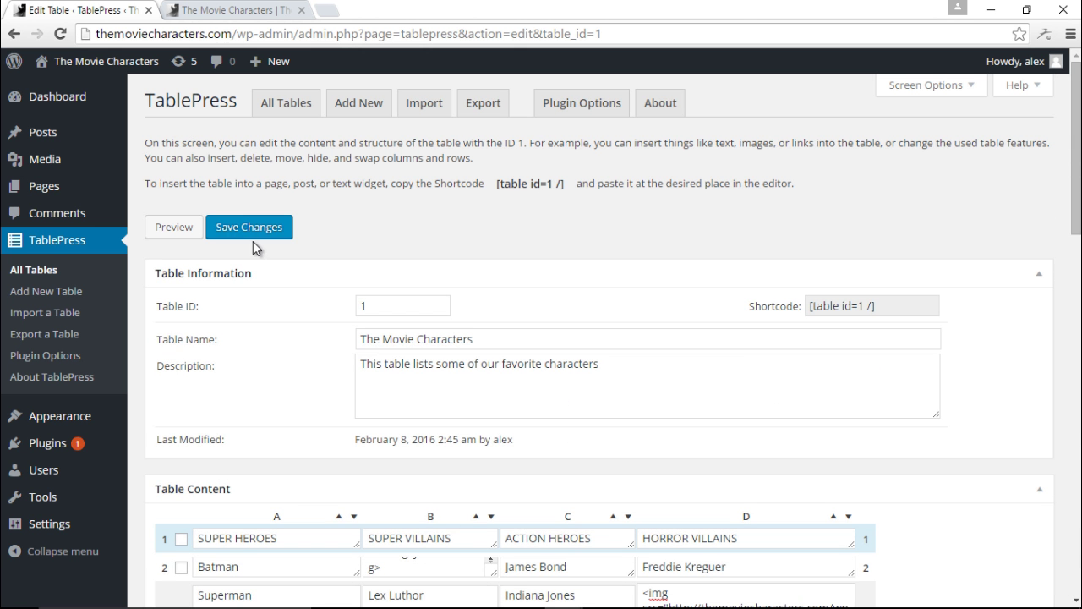
left_click(253, 235)
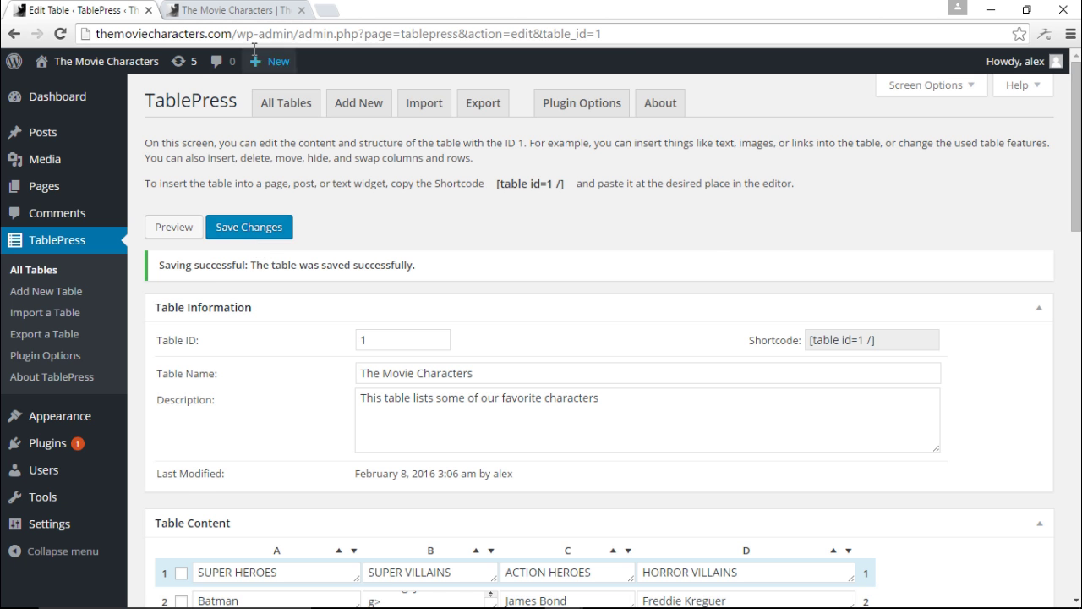
Reload the live Movie Characters page to view the updated table, then return to Edit Table.
left_click(252, 10)
left_click(59, 36)
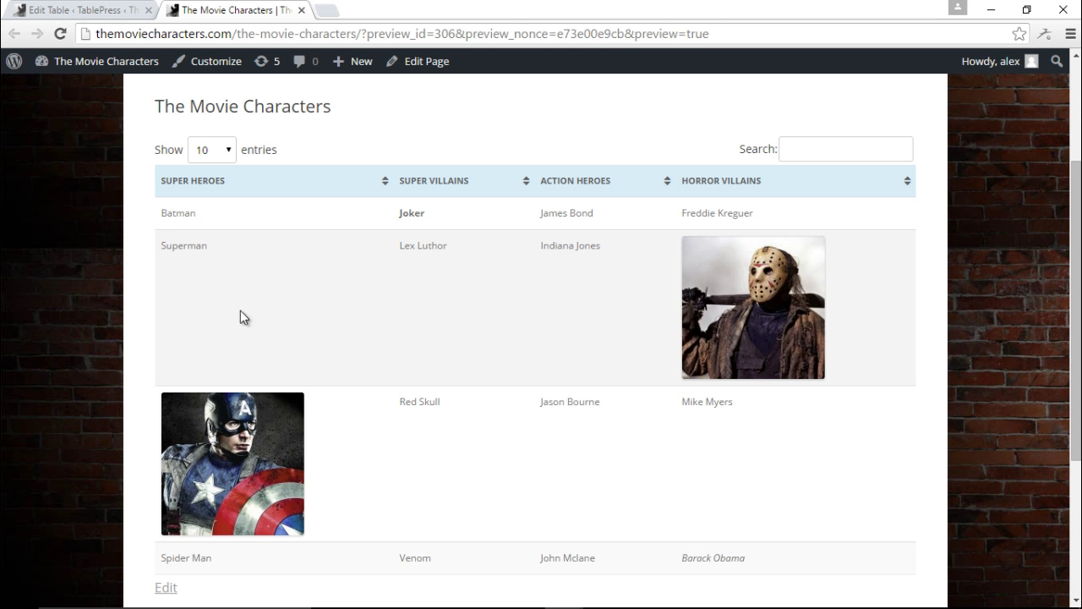
scroll(425, 336, "down", 2)
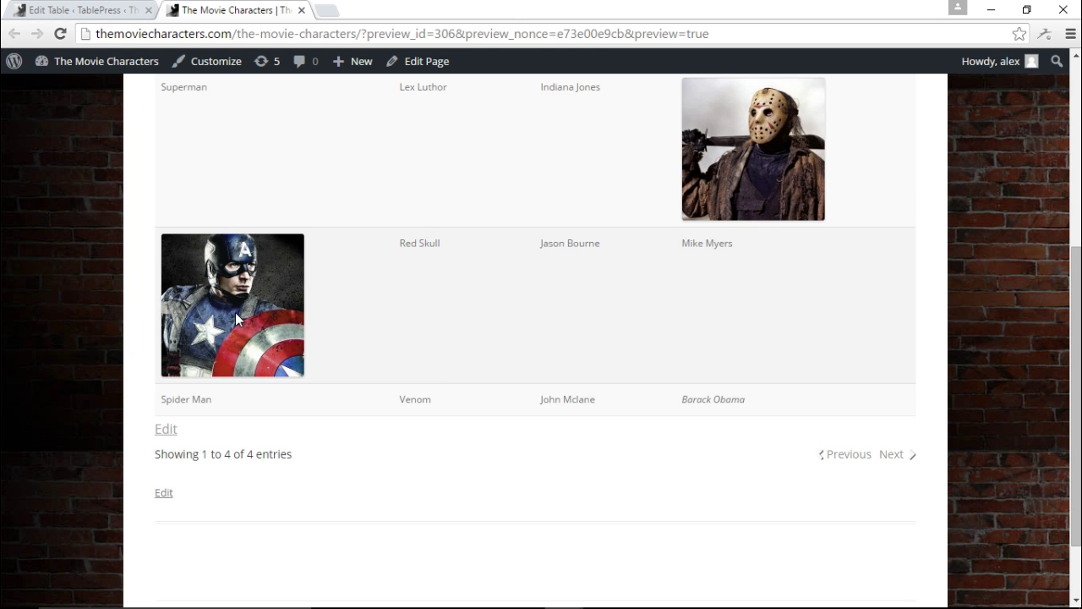
scroll(259, 353, "up", 3)
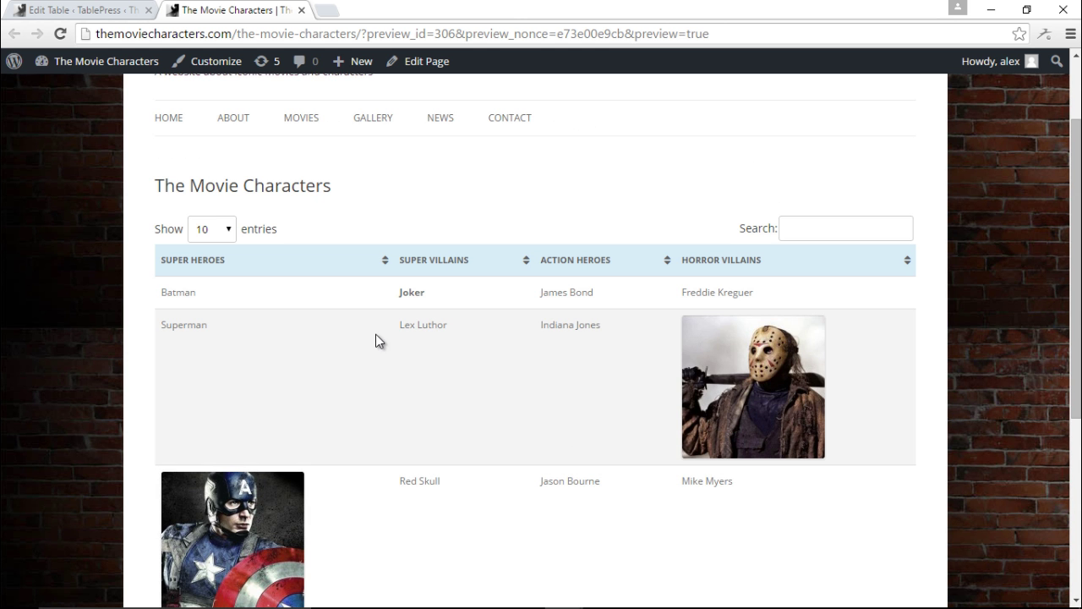
left_click(85, 10)
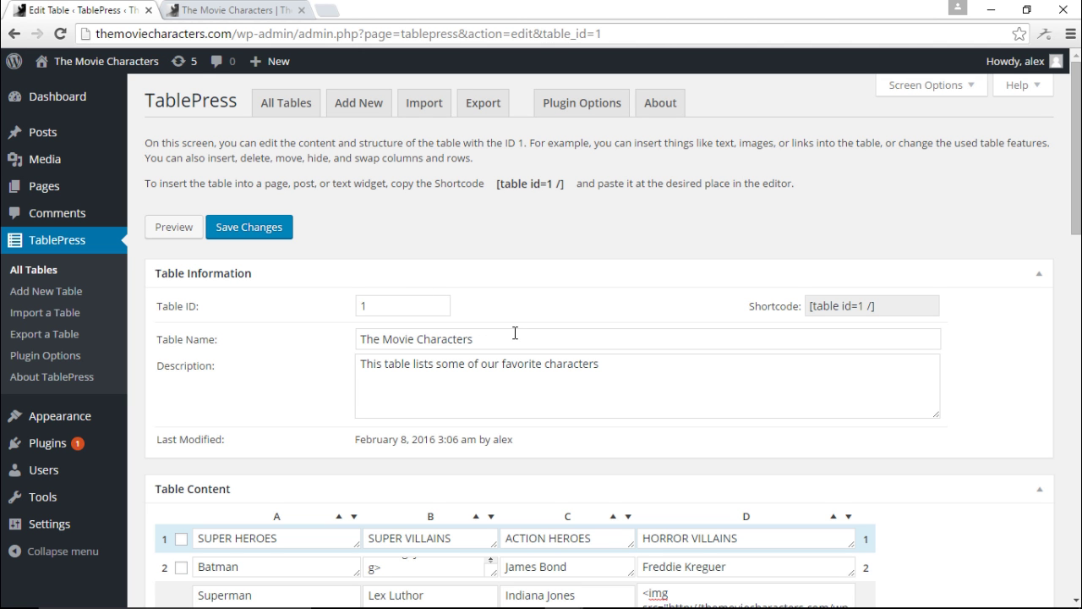
Copy the [table id=1 /] shortcode.
left_click_drag(887, 305, 799, 310)
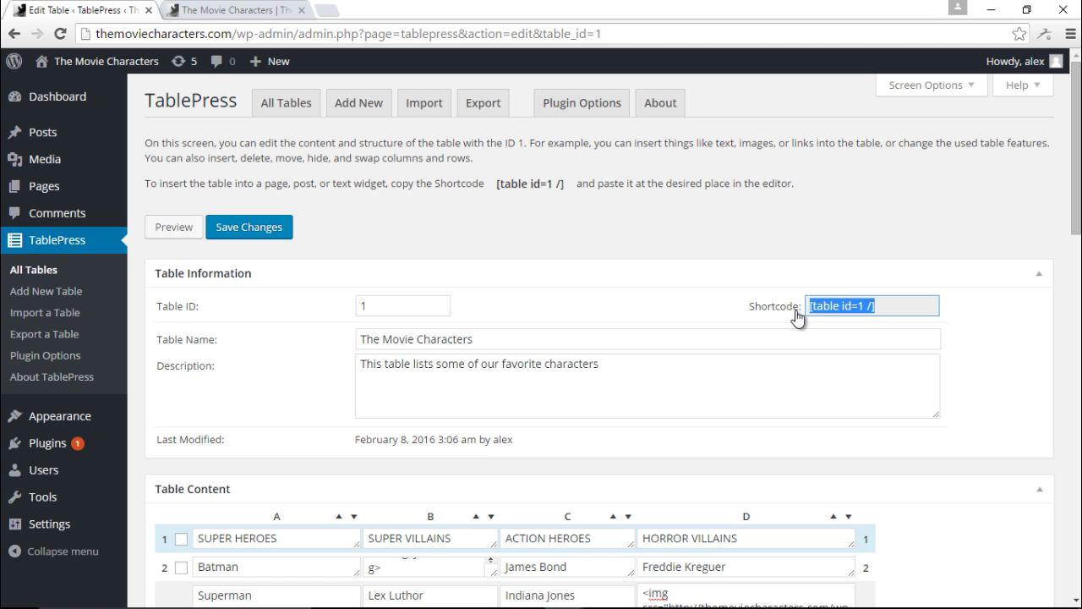
right_click(817, 310)
left_click(847, 321)
Add a sidebar Text widget containing the pasted [table id=1 /] shortcode and save it.
mouse_move(89, 434)
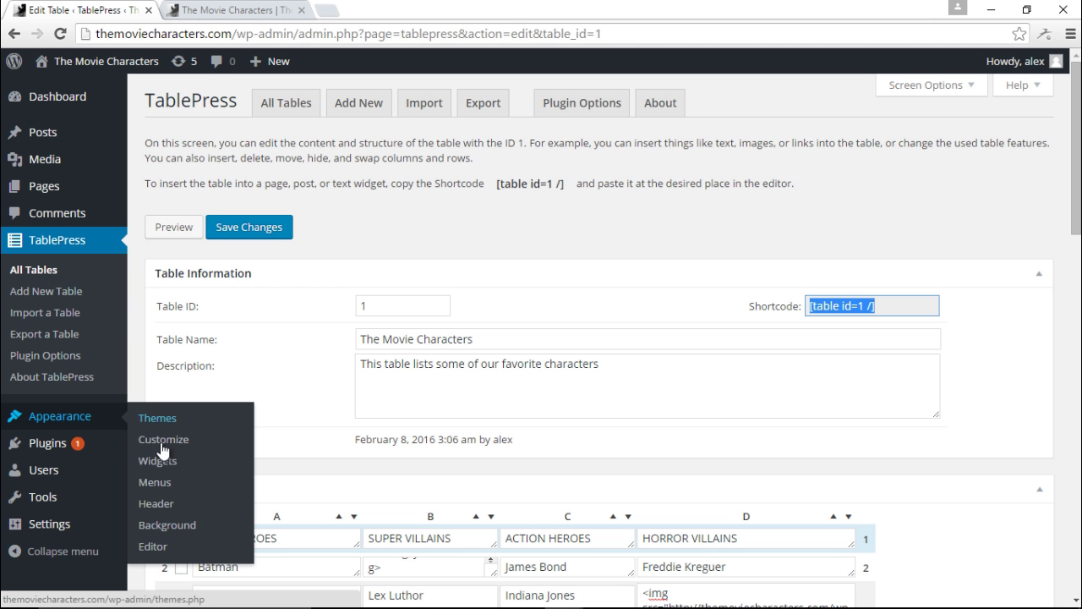
left_click(158, 459)
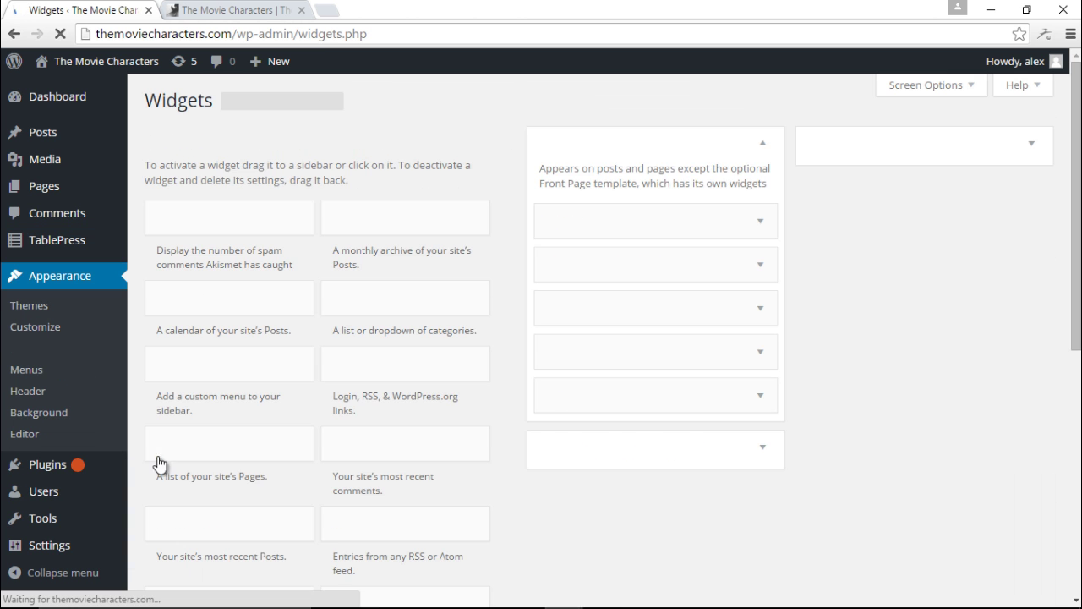
scroll(197, 463, "down", 3)
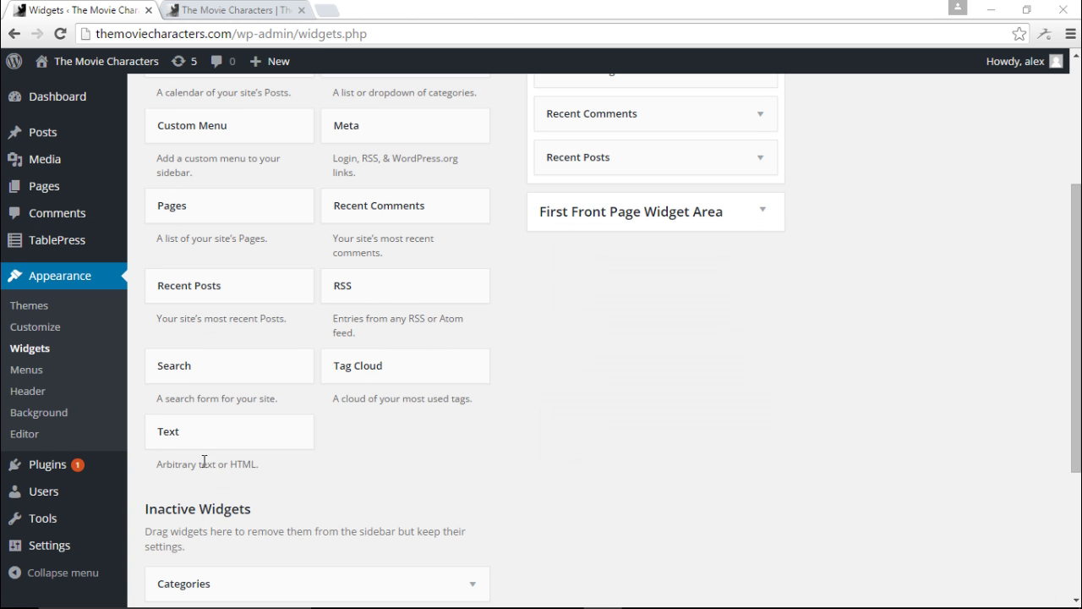
left_click_drag(194, 437, 603, 119)
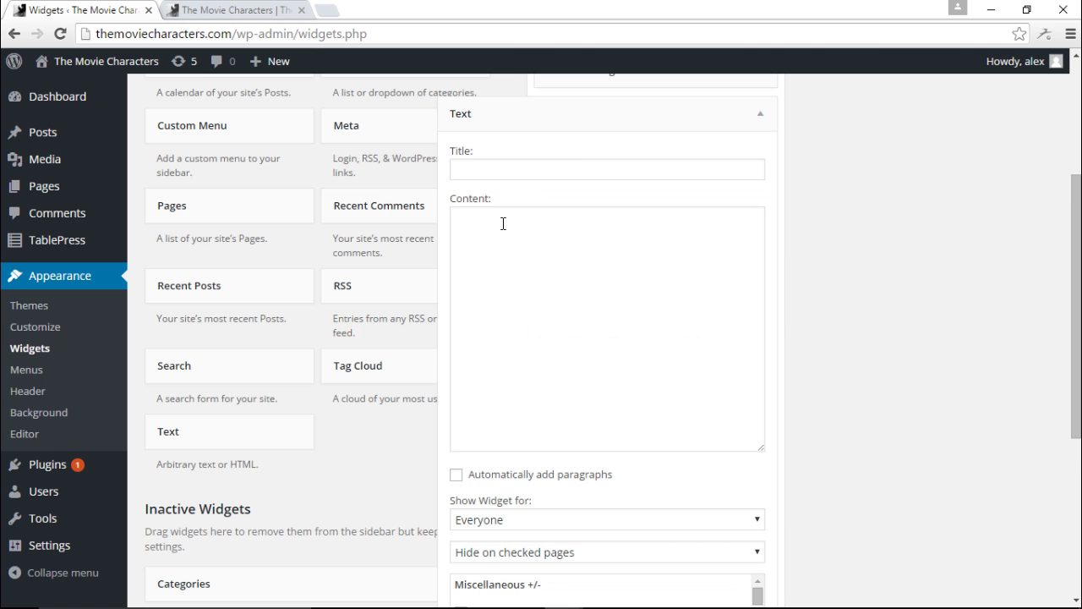
right_click(500, 224)
left_click(553, 320)
scroll(554, 321, "down", 5)
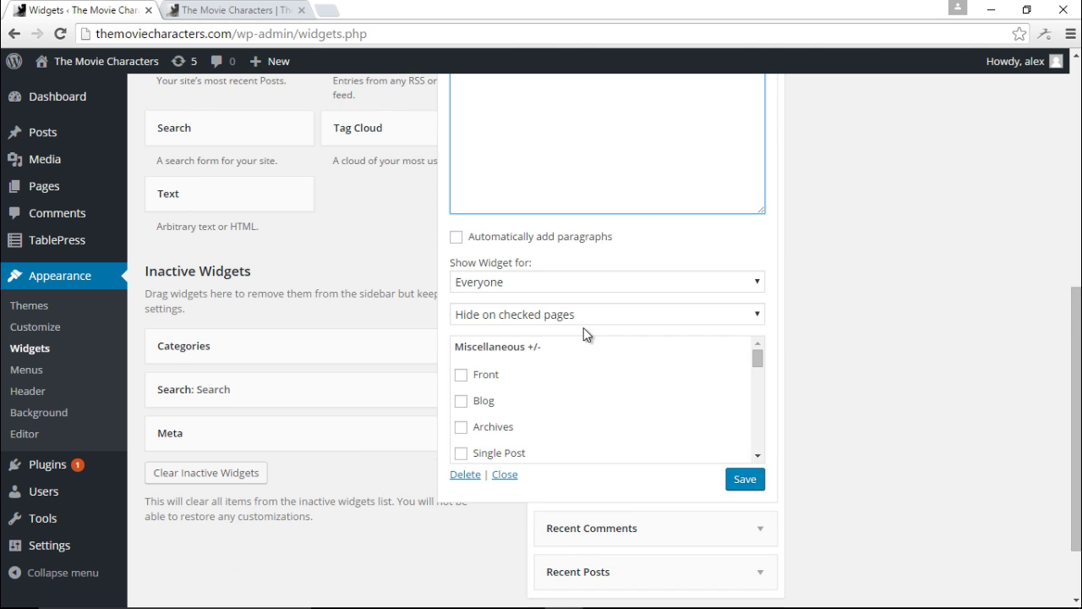
left_click(744, 401)
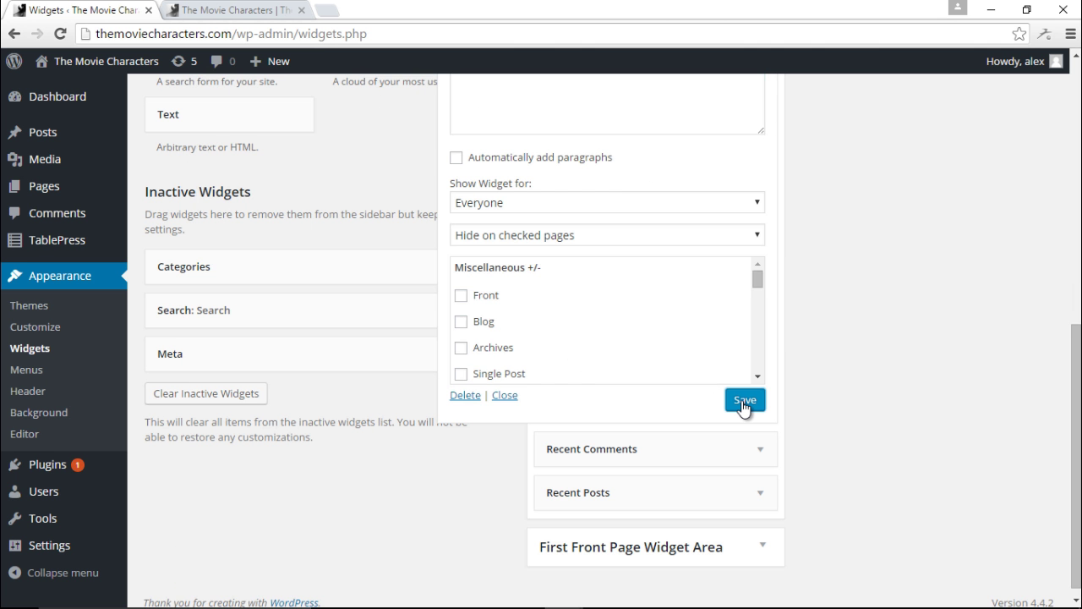
Reload the live Movie Characters page.
scroll(743, 404, "up", 10)
left_click(232, 10)
left_click(60, 34)
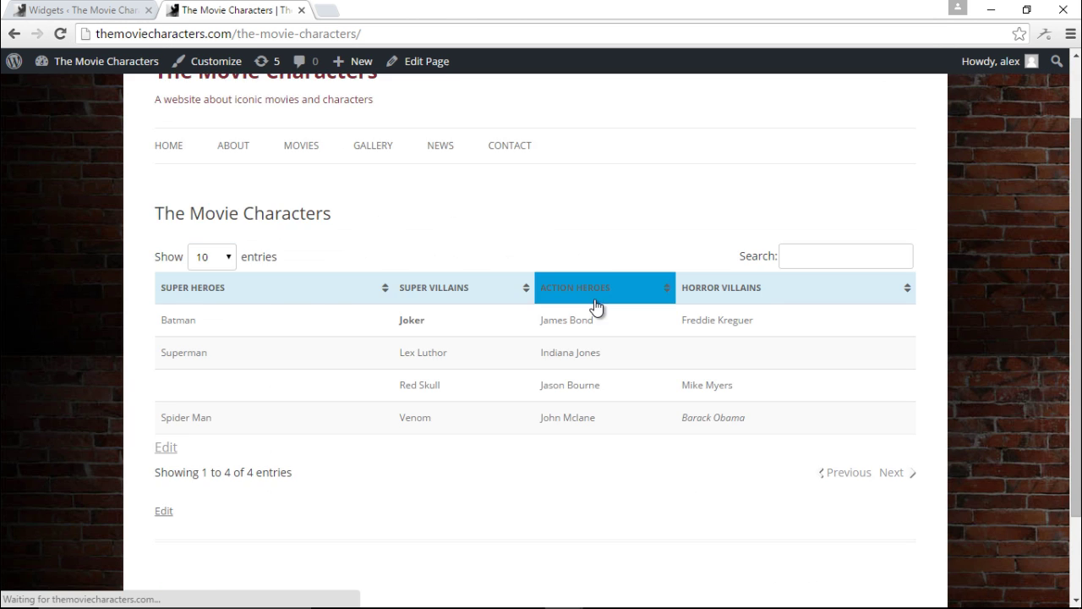
Edit The Movie Characters page, set its template to Default Template, and update it.
left_click(431, 63)
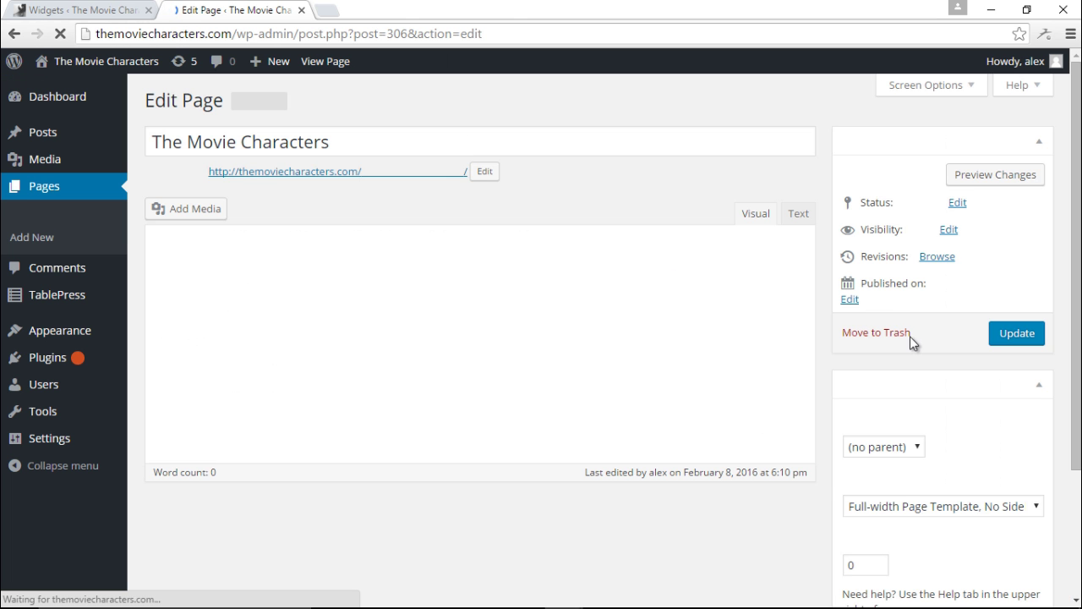
scroll(894, 491, "down", 1)
scroll(894, 492, "down", 1)
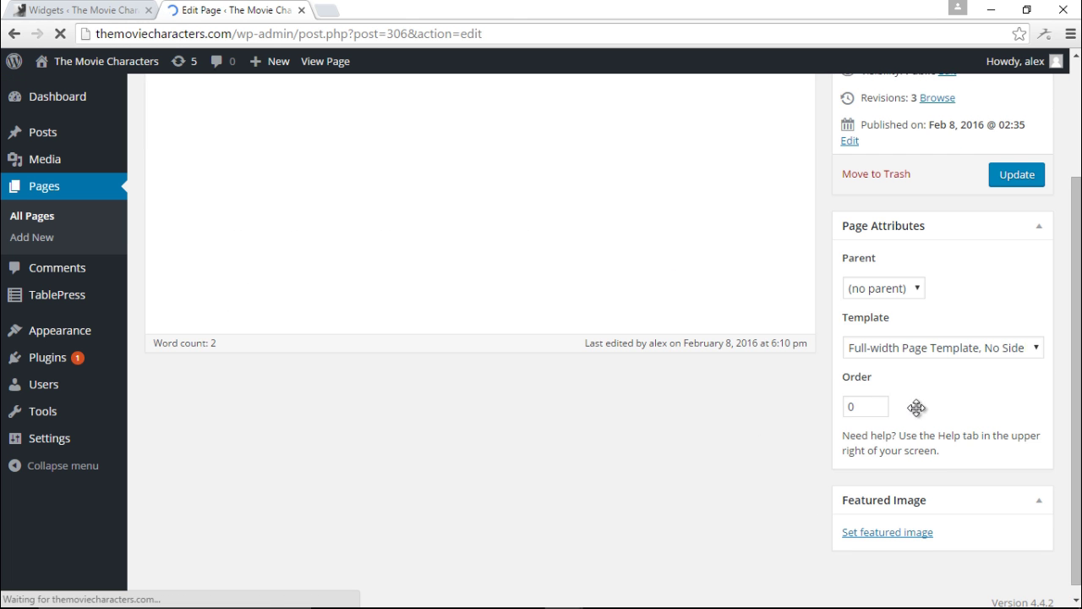
left_click(900, 348)
left_click(898, 368)
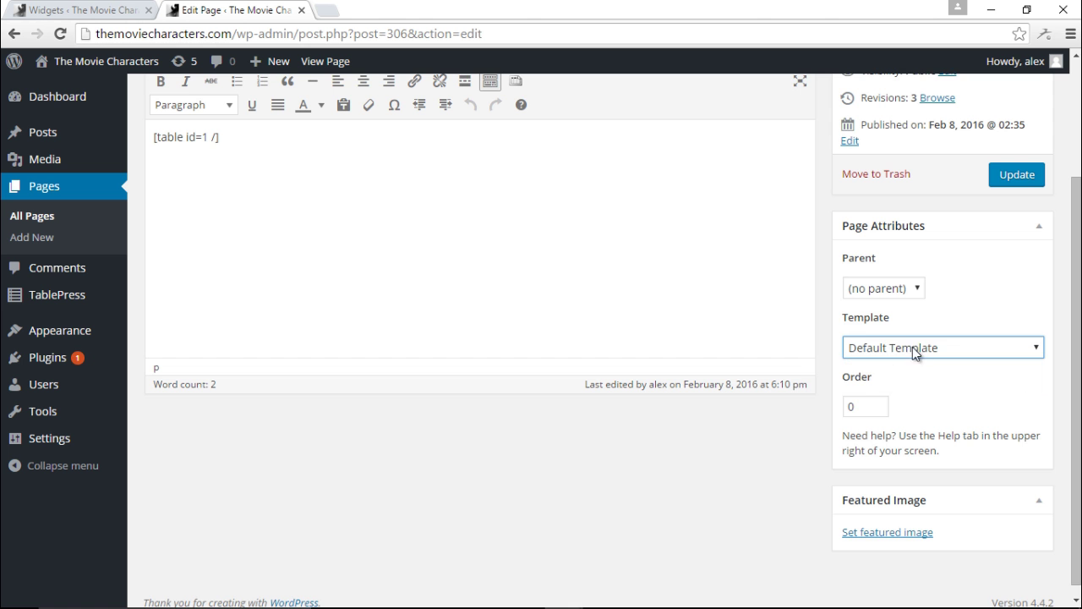
scroll(896, 362, "up", 2)
left_click(1016, 333)
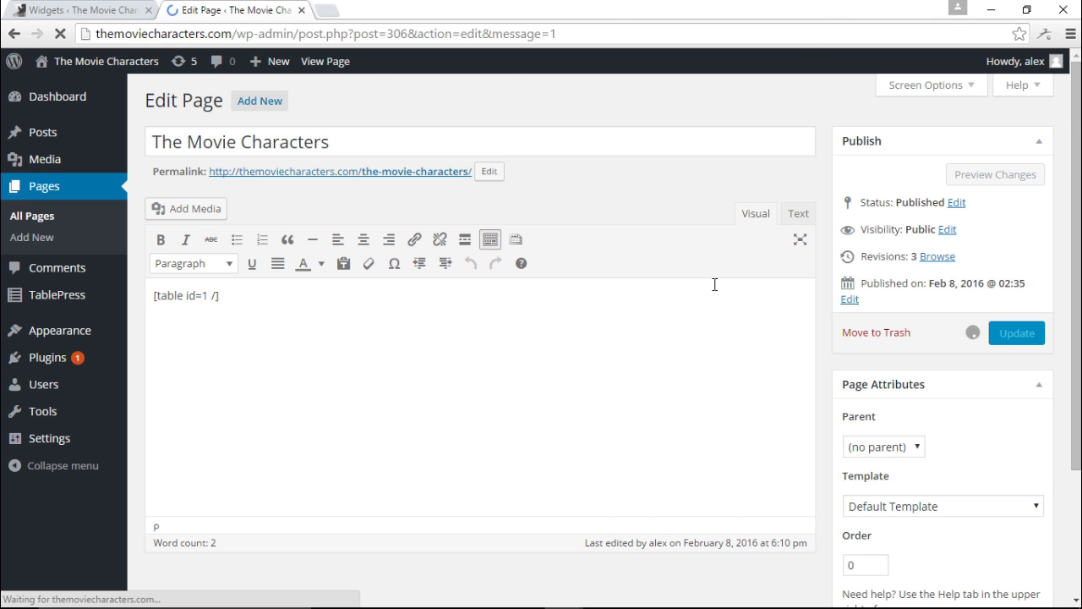
View the live Movie Characters page and check both the page-body table and the sidebar widget table.
left_click(331, 66)
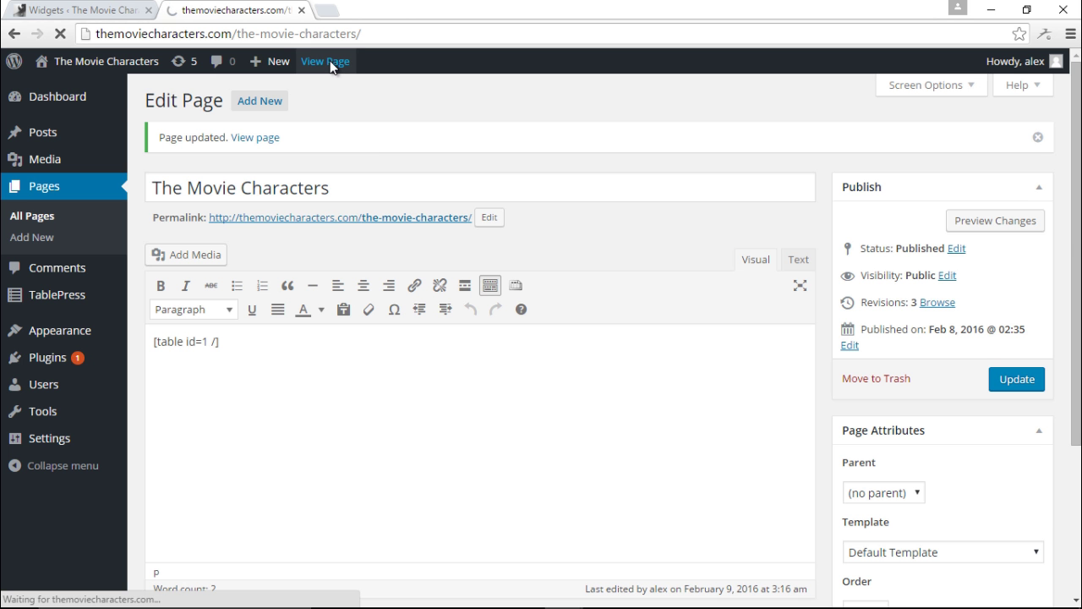
scroll(626, 210, "down", 3)
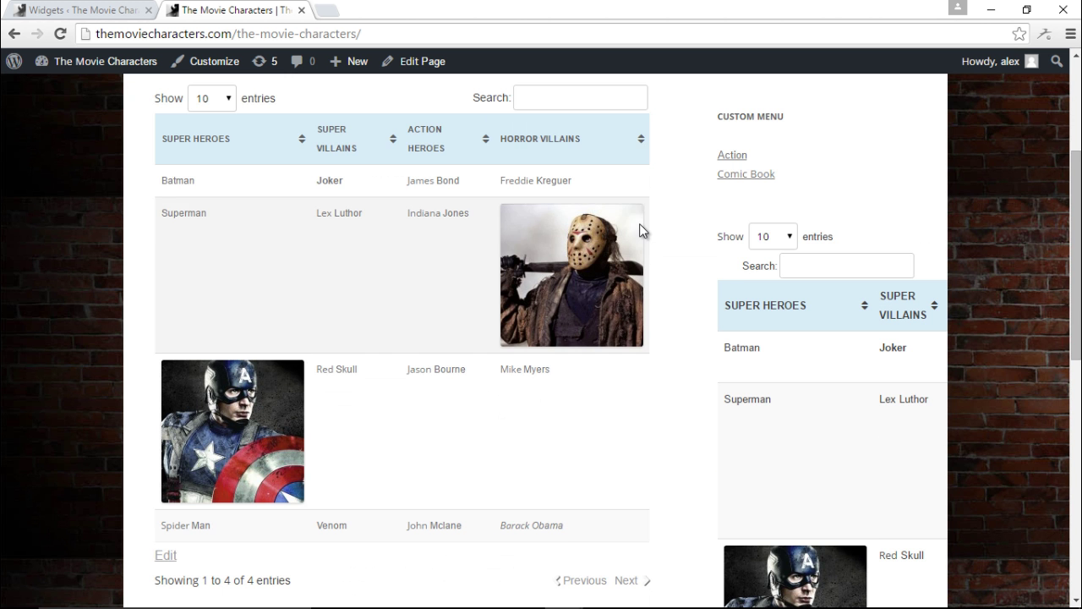
scroll(643, 230, "up", 2)
scroll(801, 376, "down", 1)
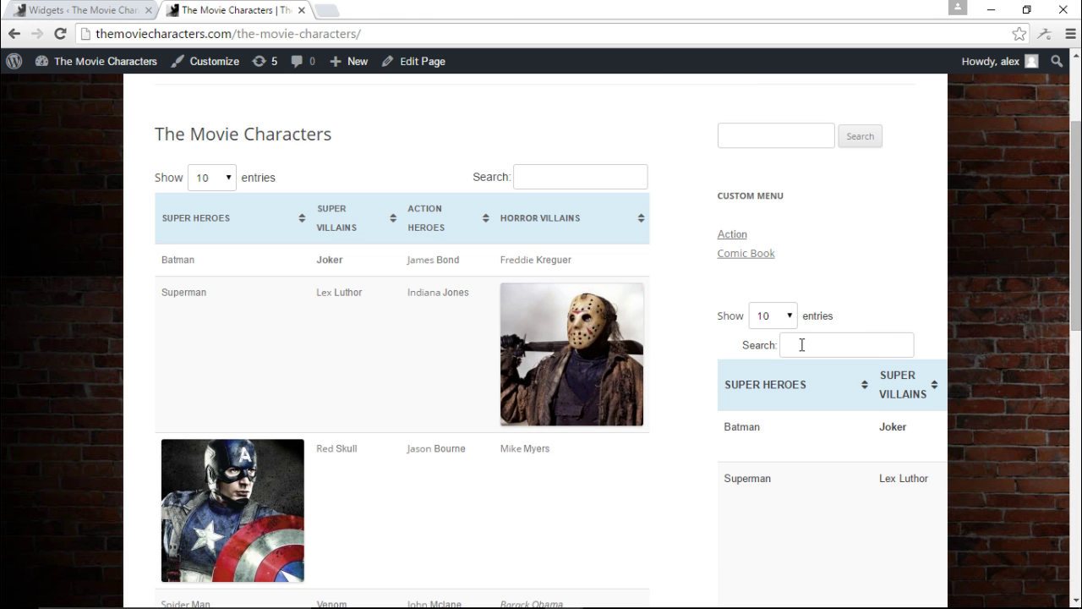
scroll(802, 348, "down", 4)
scroll(800, 347, "up", 5)
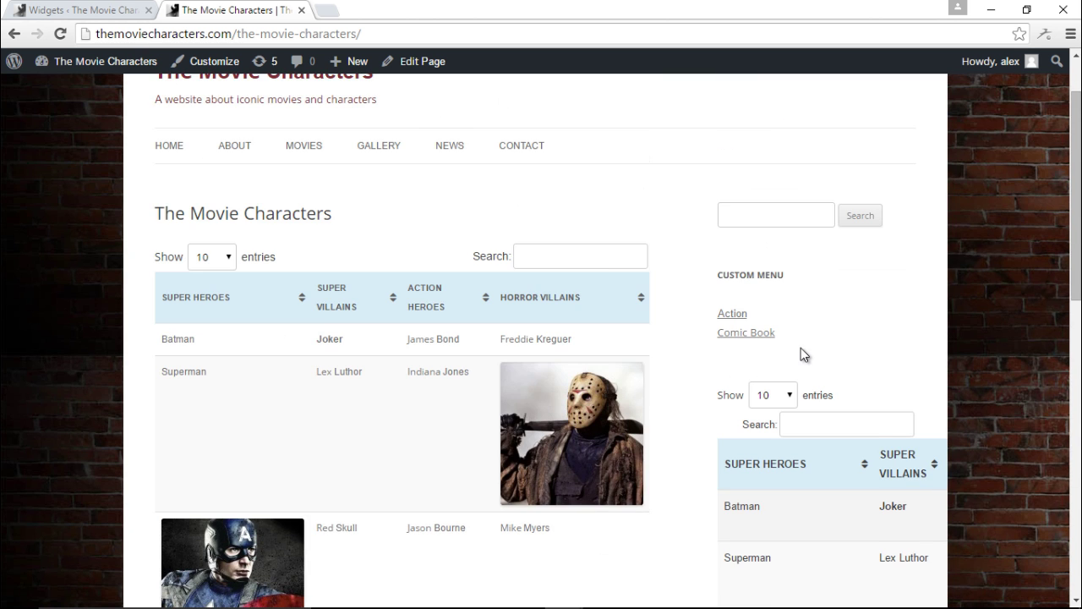
scroll(791, 402, "down", 4)
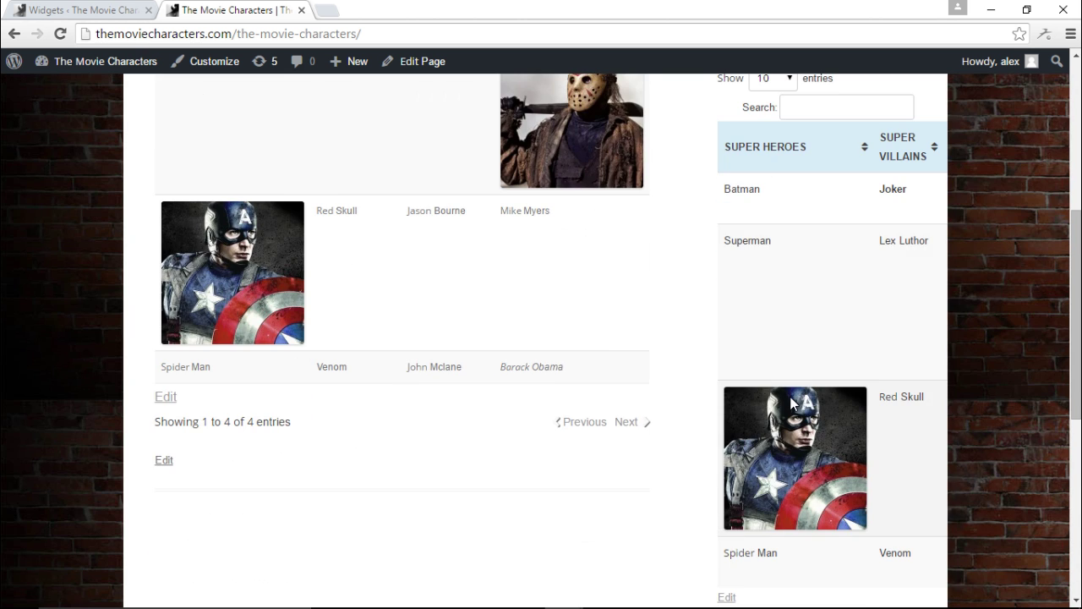
scroll(791, 403, "up", 2)
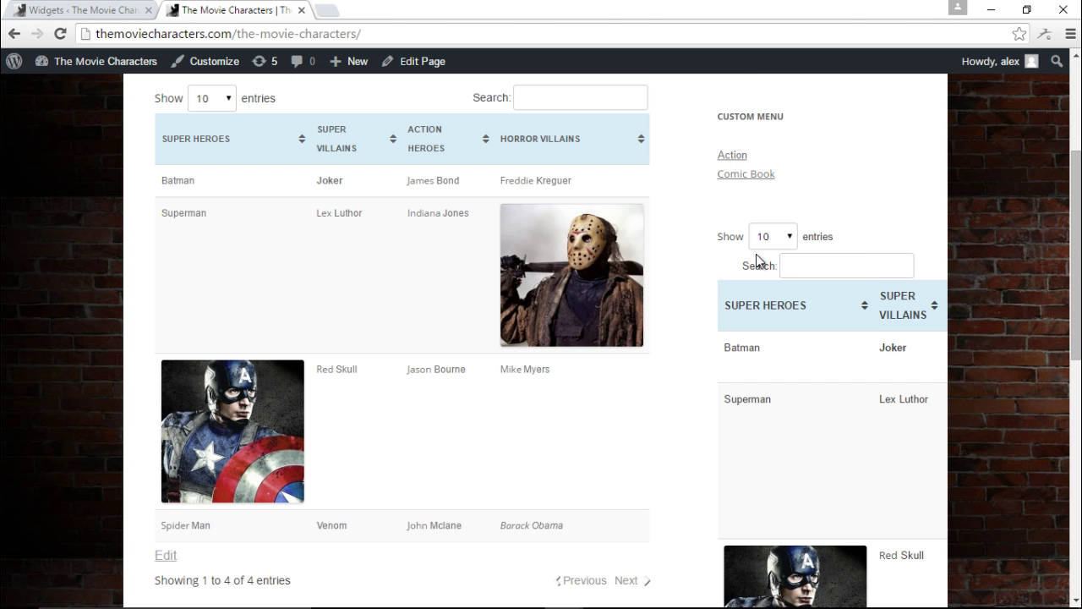
scroll(767, 353, "down", 2)
scroll(767, 341, "up", 4)
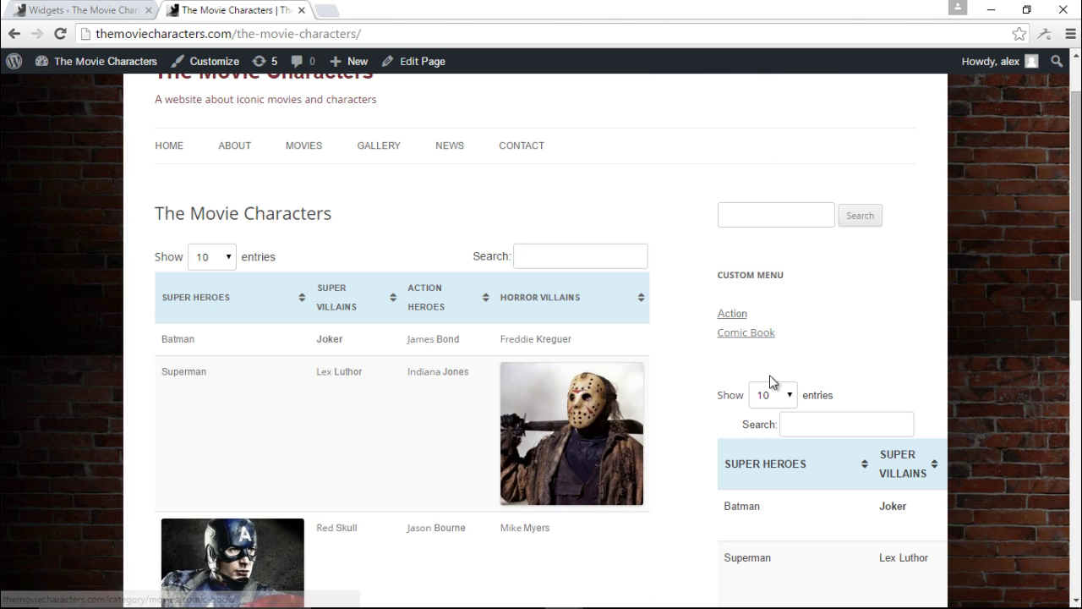
scroll(769, 439, "down", 1)
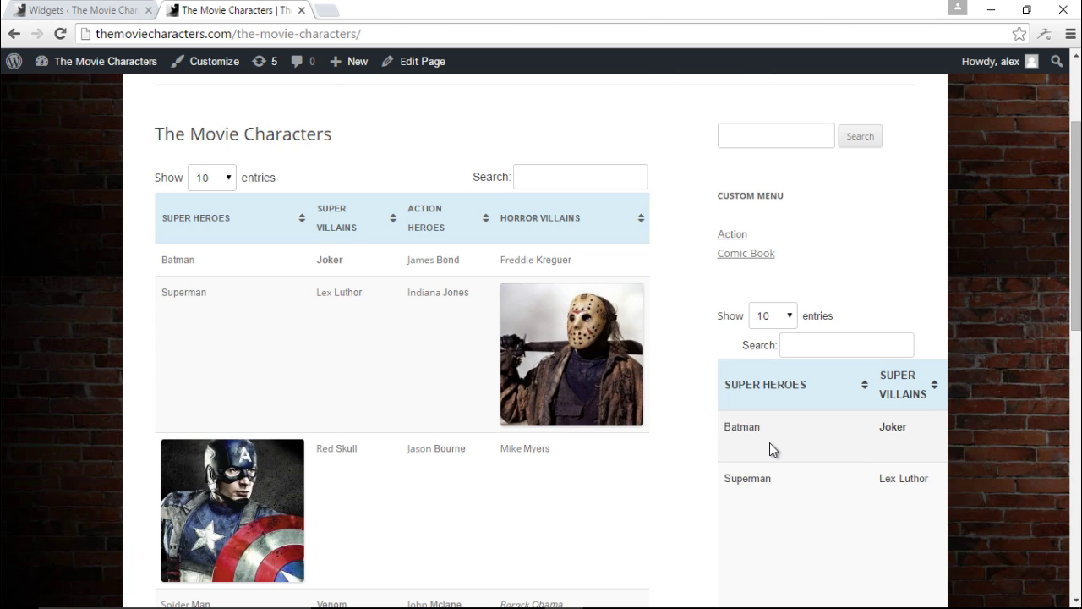
scroll(774, 435, "down", 2)
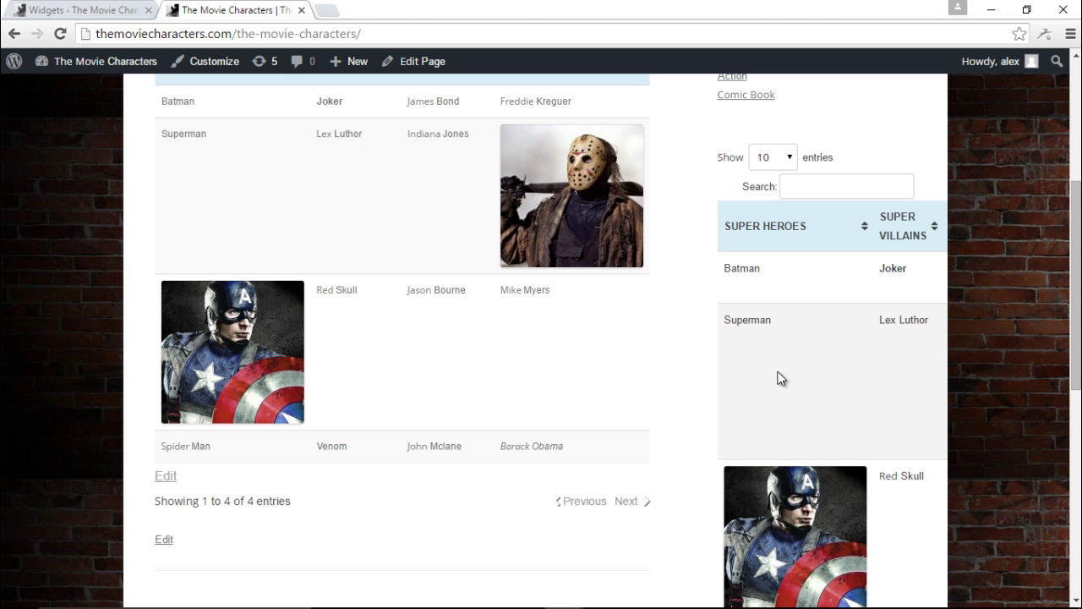
scroll(778, 379, "up", 4)
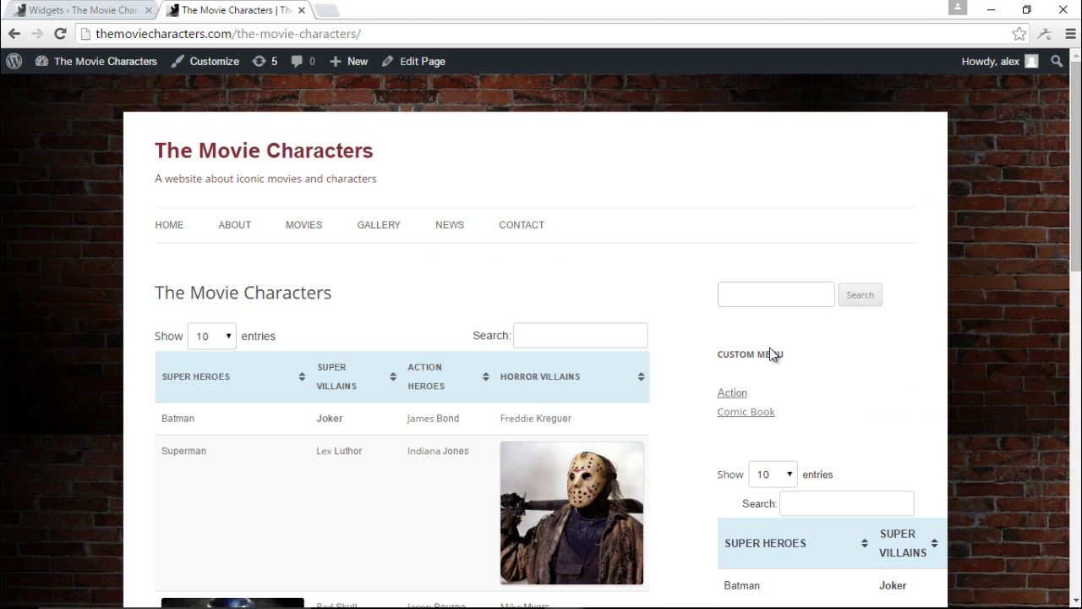
Edit The Movie Characters table in TablePress, moving column D, HORROR VILLAINS, to the first position.
left_click(85, 11)
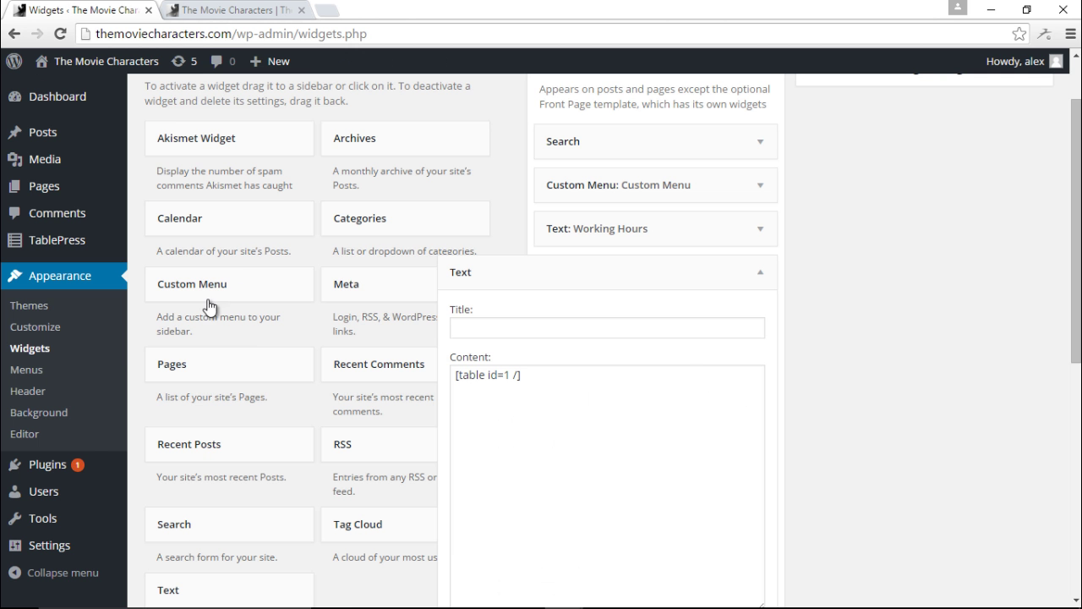
mouse_move(96, 245)
left_click(181, 242)
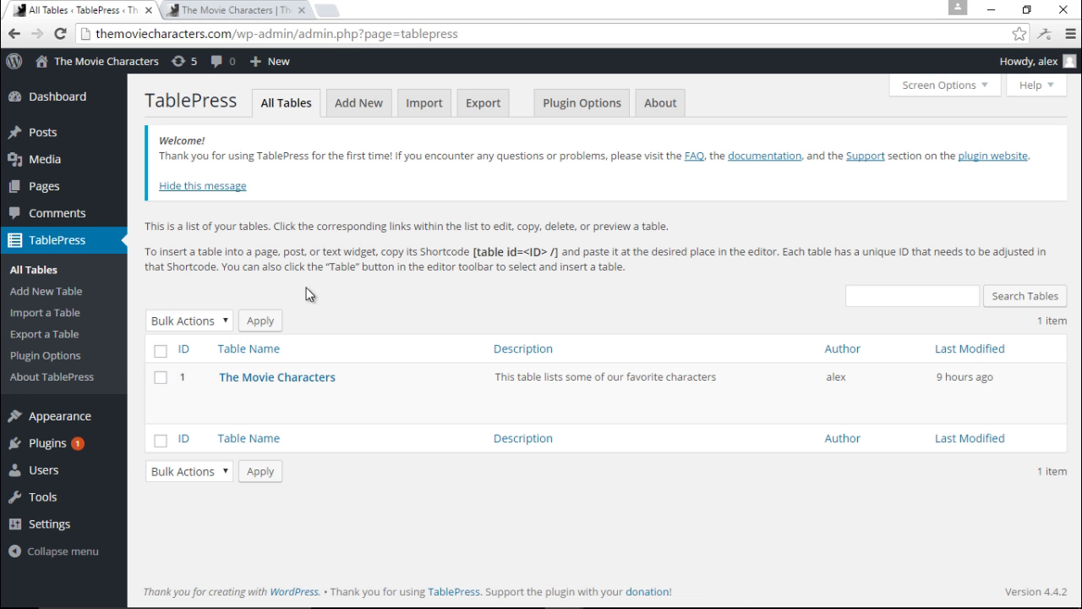
left_click(231, 394)
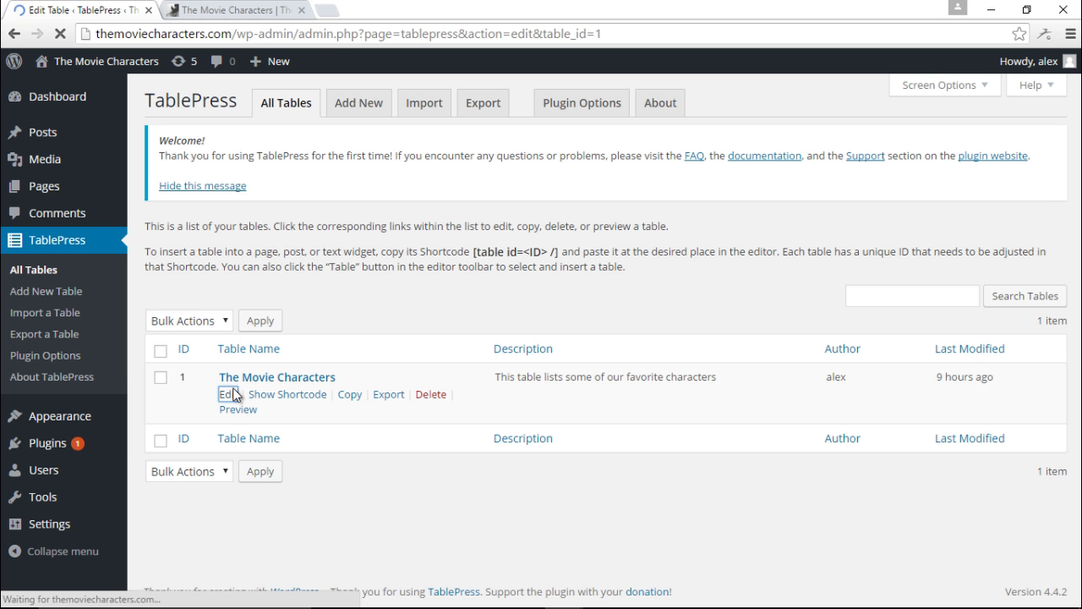
scroll(563, 399, "down", 5)
scroll(707, 132, "up", 2)
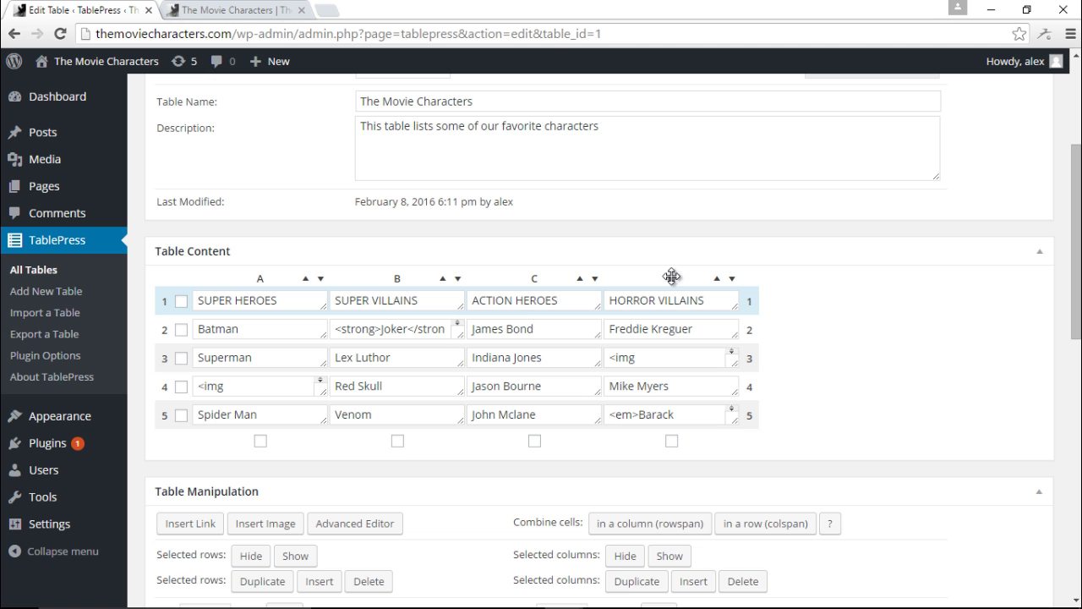
left_click_drag(672, 276, 254, 282)
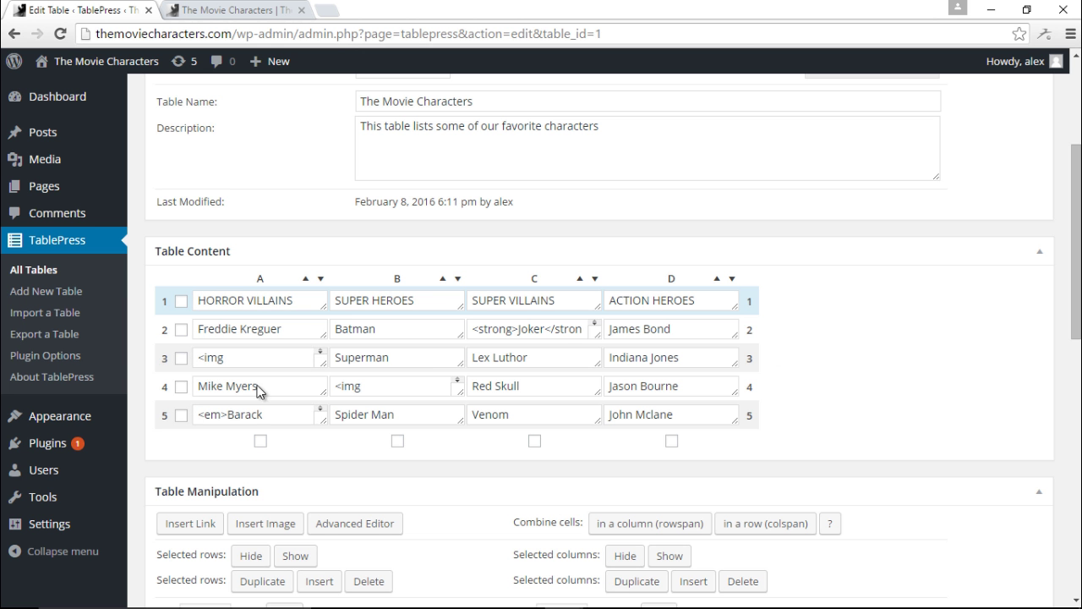
scroll(425, 370, "up", 3)
Preview the reordered Movie Characters table, save the changes, and go to TablePress Import.
left_click(173, 228)
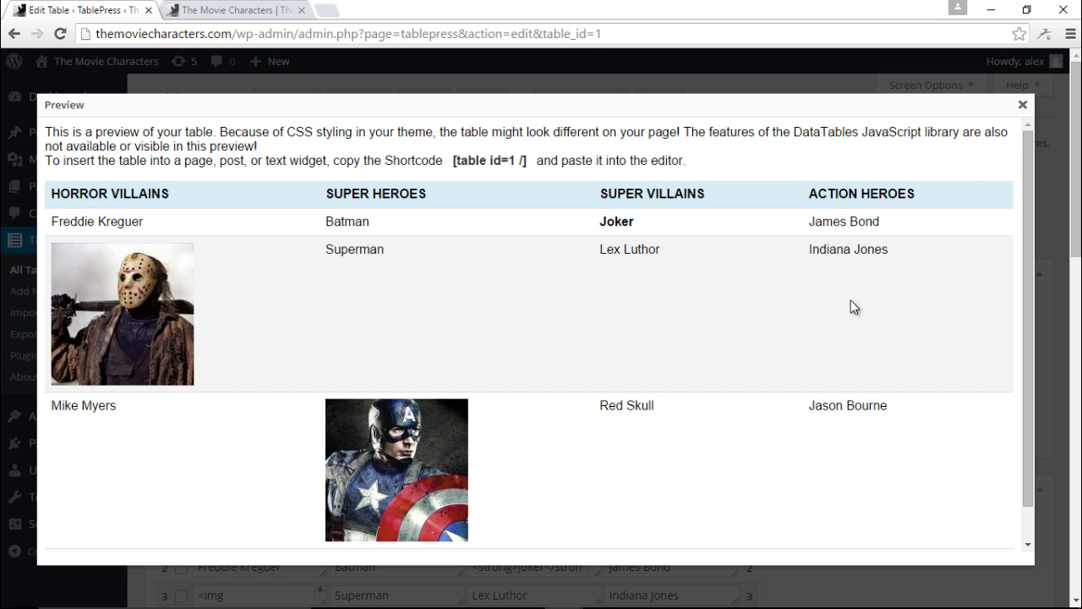
left_click(1022, 105)
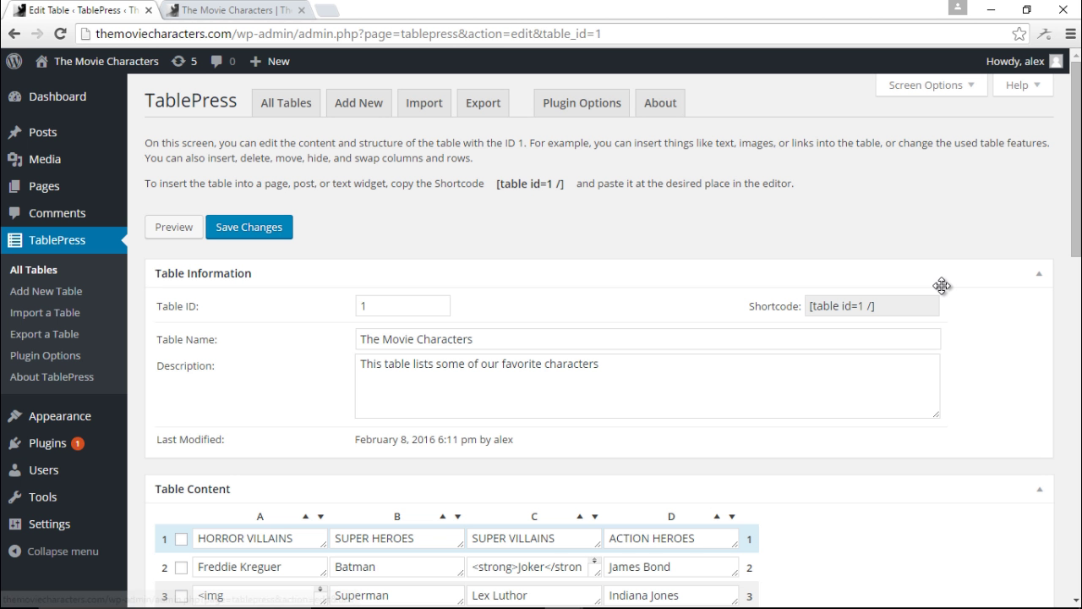
left_click(257, 232)
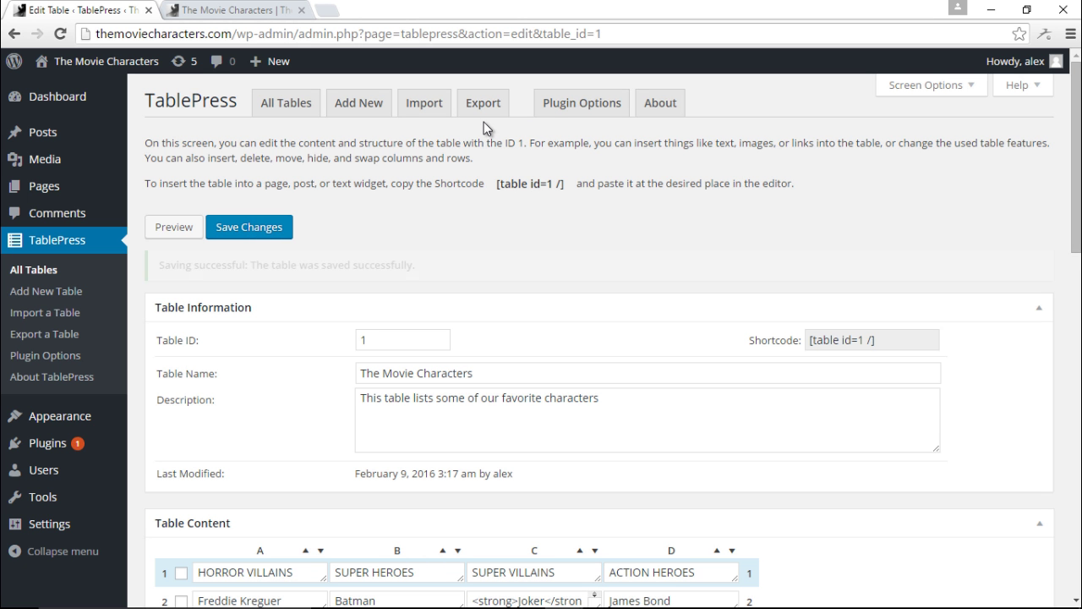
left_click(424, 118)
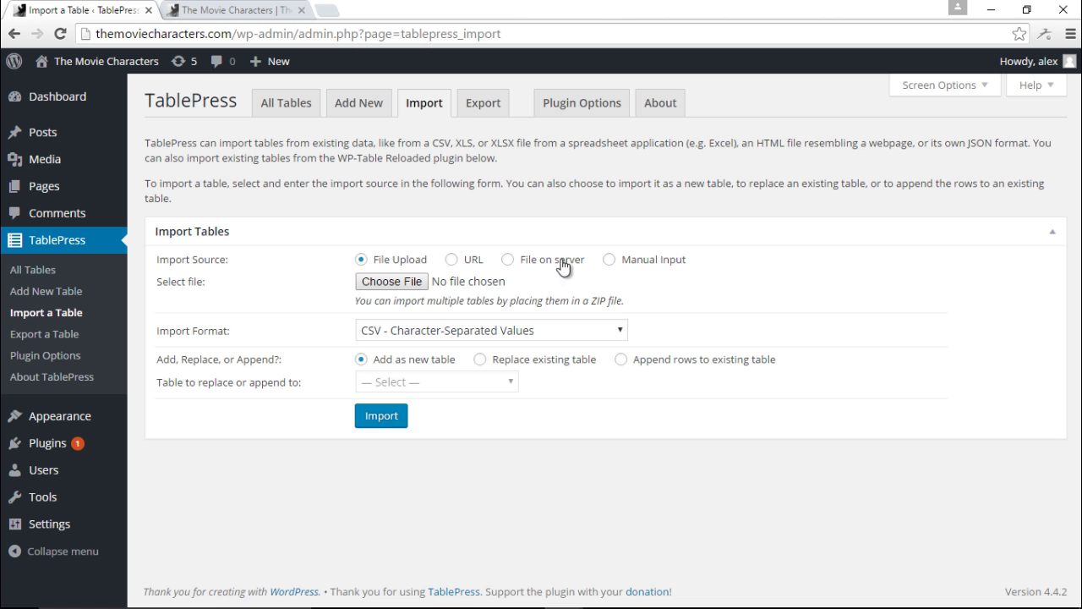
Review the TablePress import and export format lists, leaving CSV selected, then open Plugin Options.
left_click(458, 330)
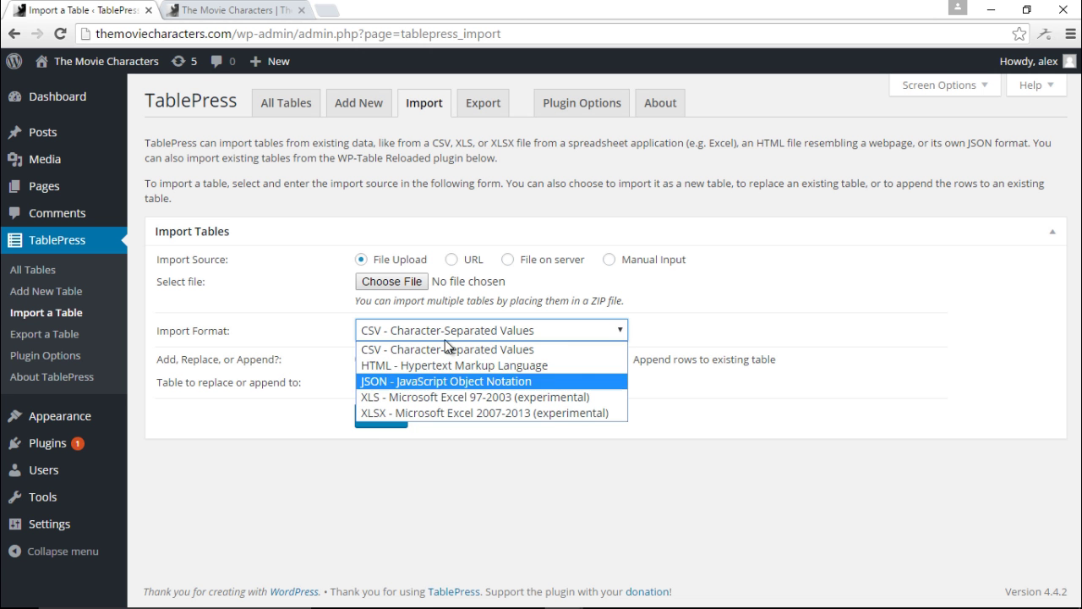
left_click(482, 477)
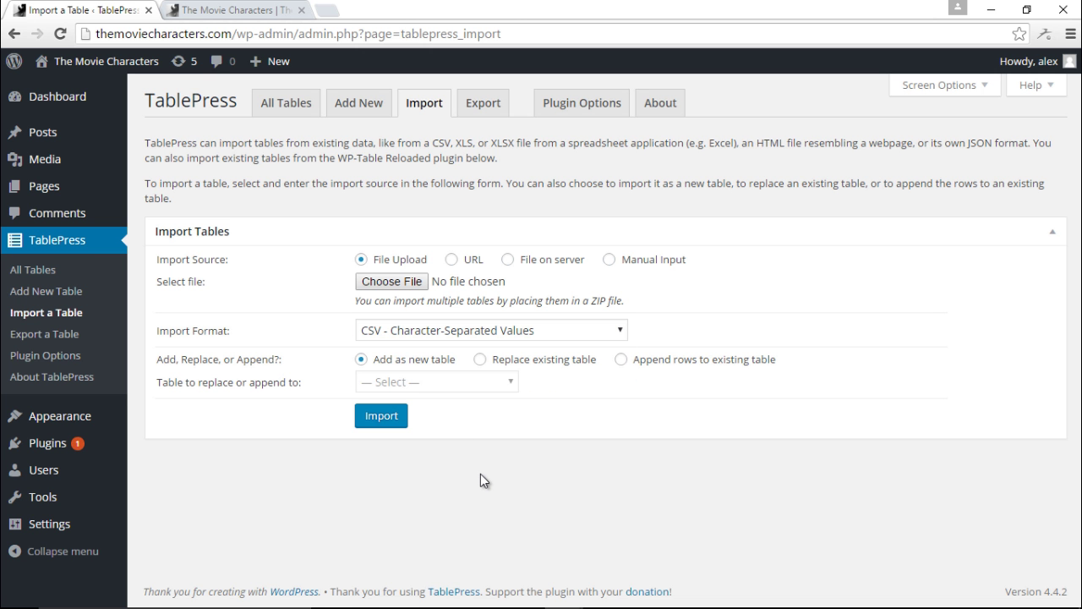
left_click(487, 107)
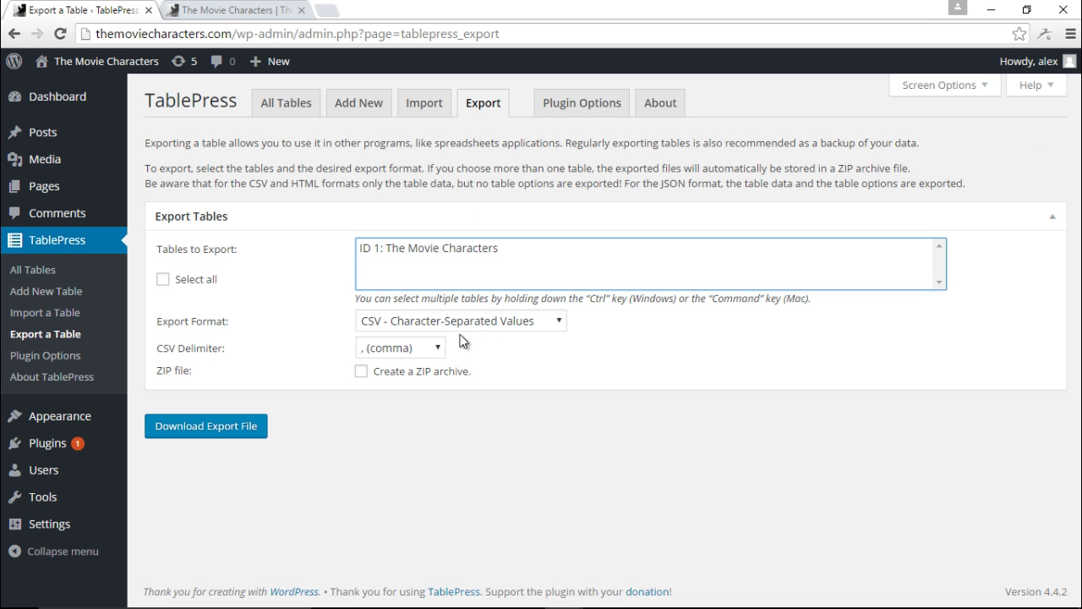
left_click(487, 326)
left_click(582, 363)
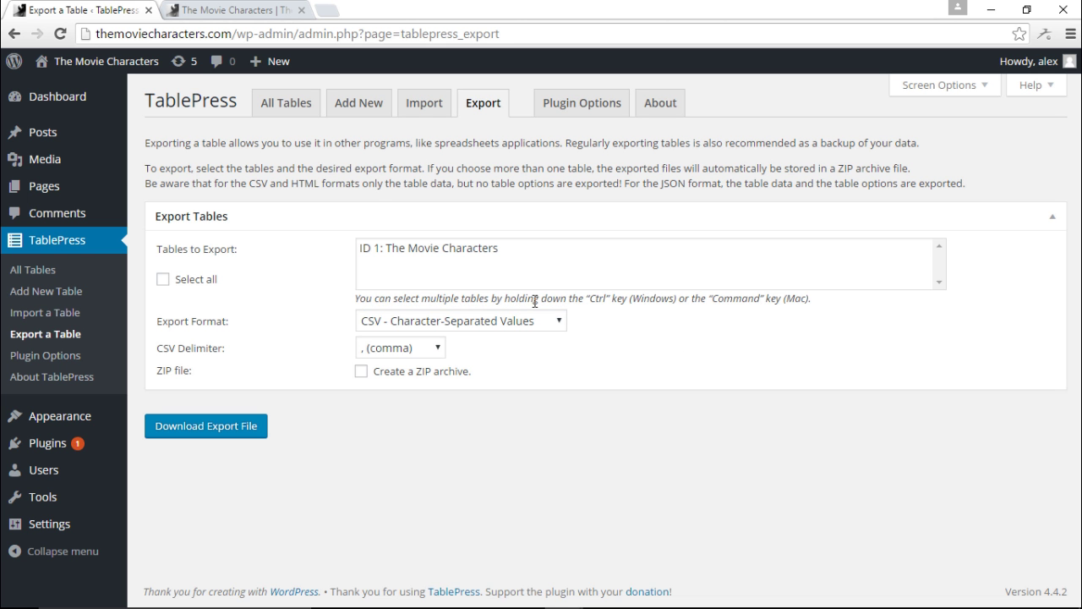
left_click(582, 95)
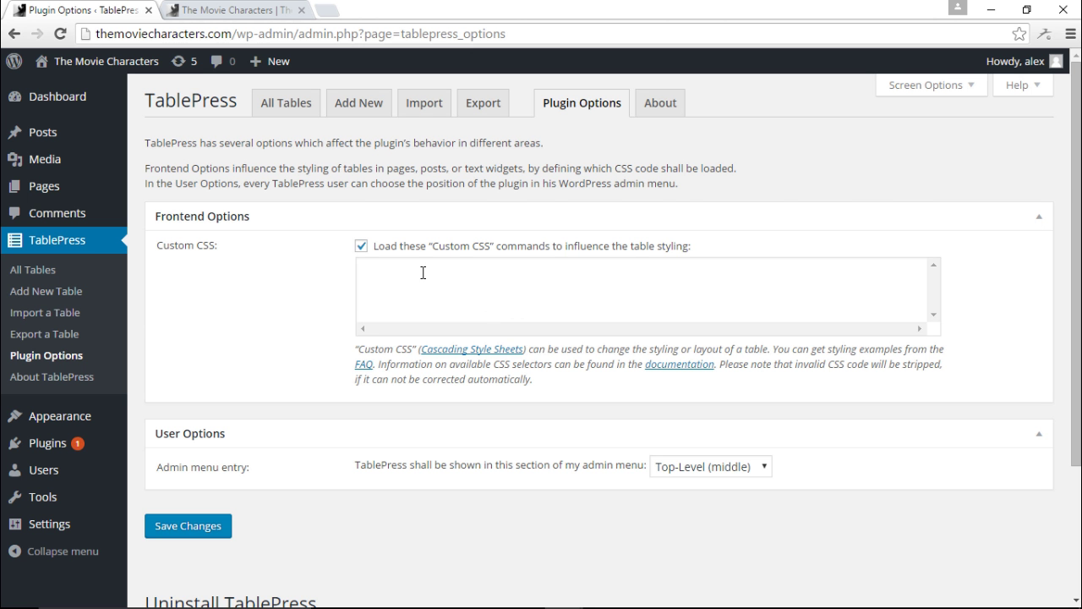
Look over the Uninstall TablePress section, then read the About TablePress page.
scroll(498, 291, "down", 2)
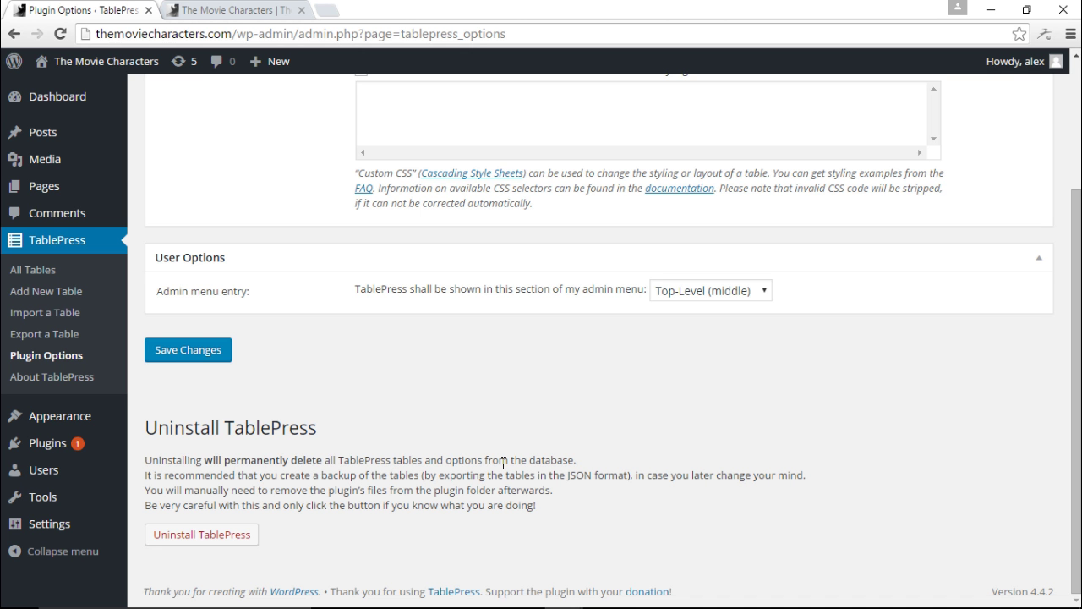
scroll(502, 463, "up", 2)
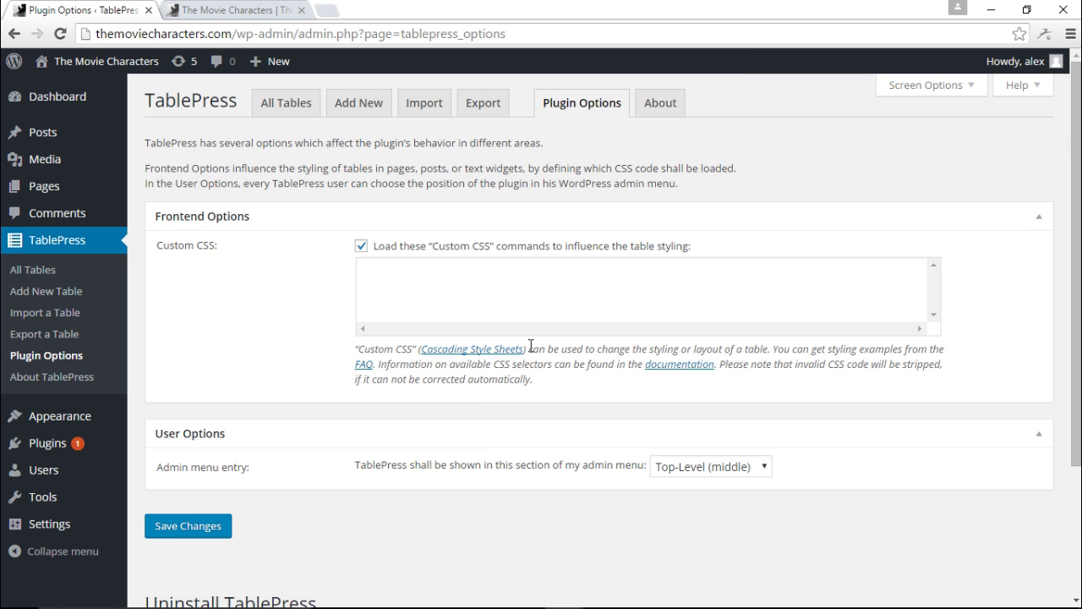
left_click(660, 105)
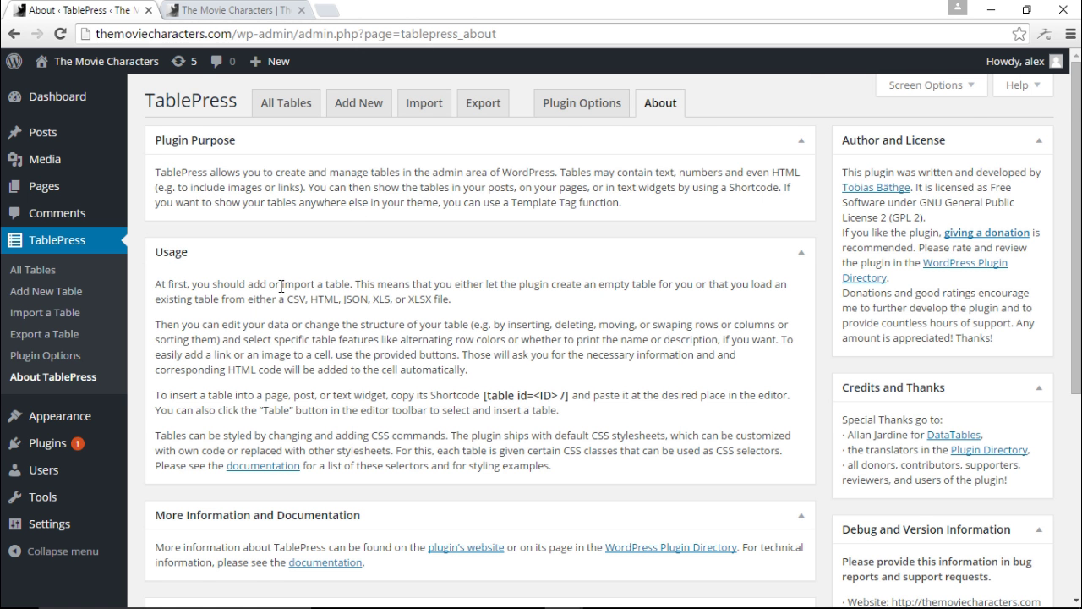
scroll(343, 332, "down", 1)
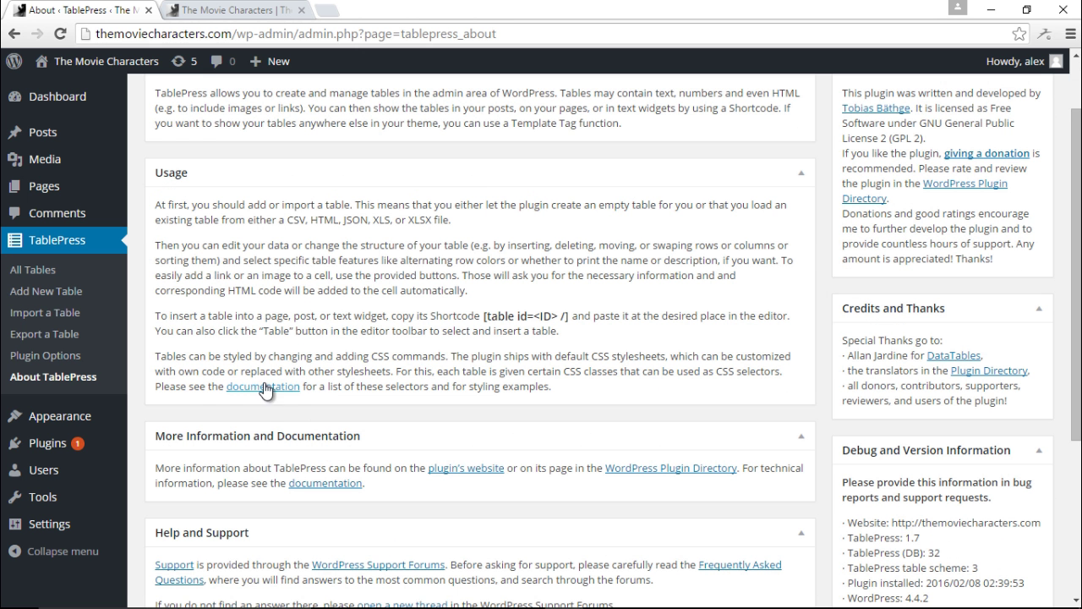